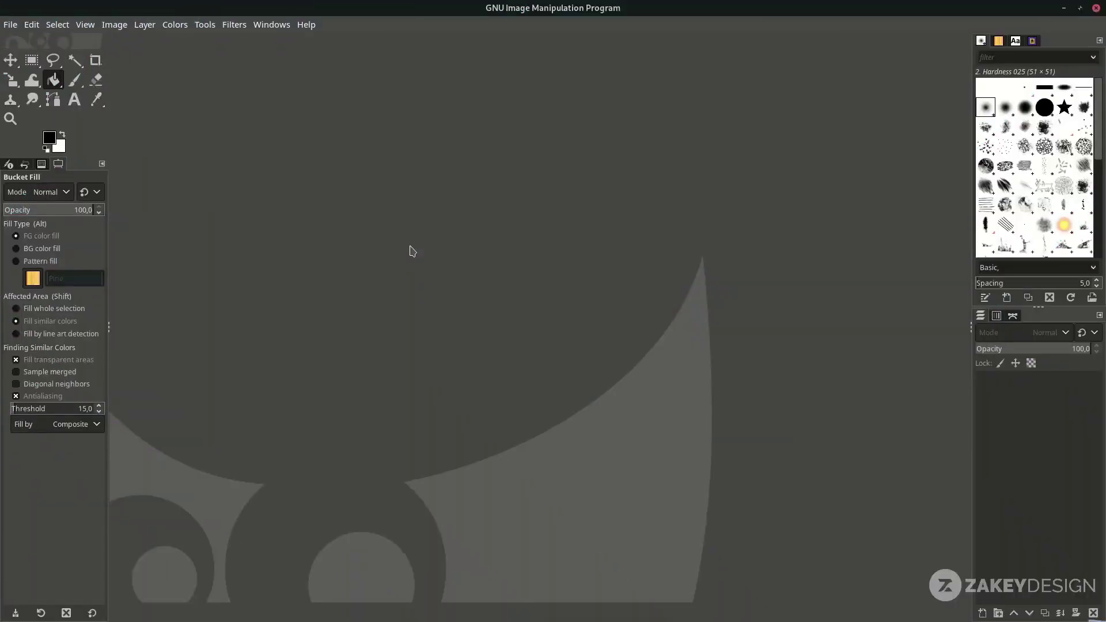
# Create a new blank image 1080 × 1080 px in size.
pyautogui.click(11, 24)
pyautogui.click(23, 42)
pyautogui.moveTo(429, 201); pyautogui.dragTo(396, 200)
pyautogui.write('1080')
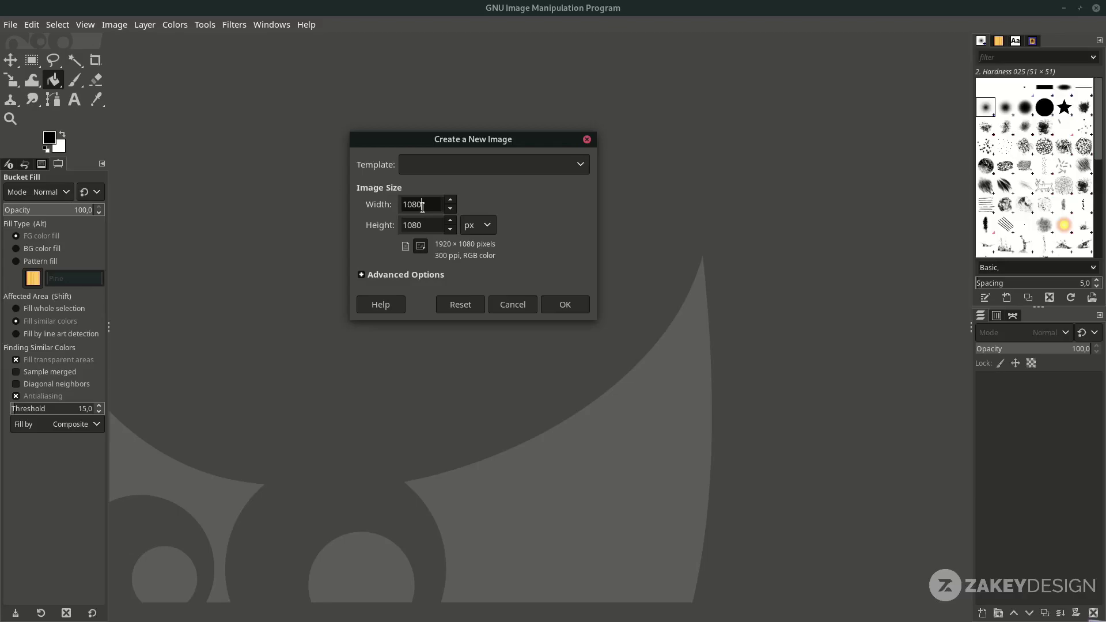
pyautogui.click(564, 307)
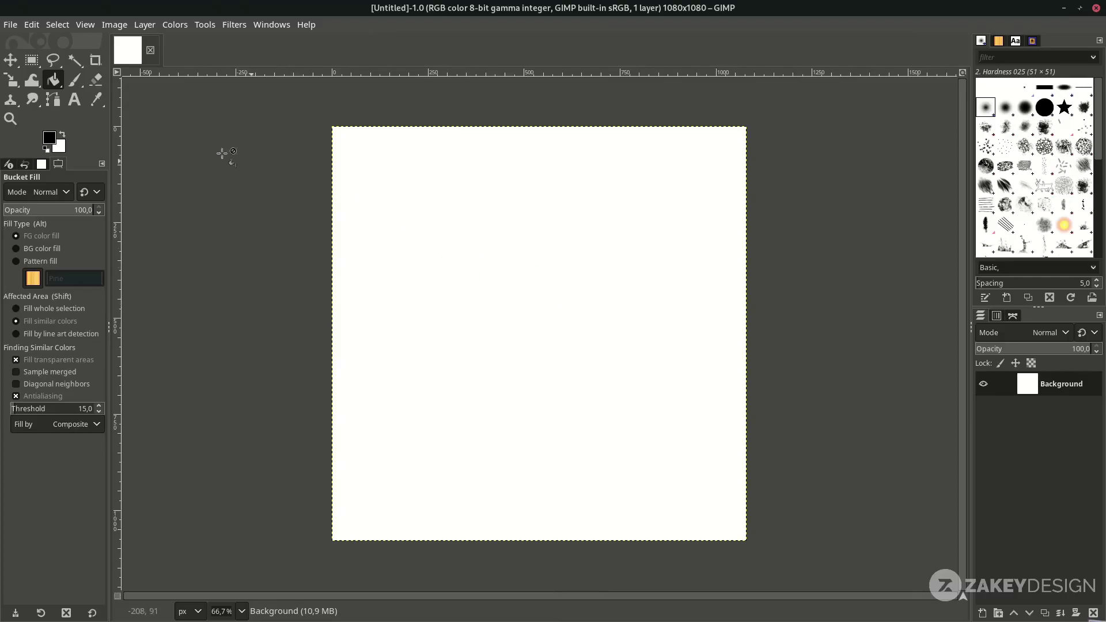
# Set the foreground colour to dark purple 352e7b.
pyautogui.click(49, 139)
pyautogui.doubleClick(375, 170)
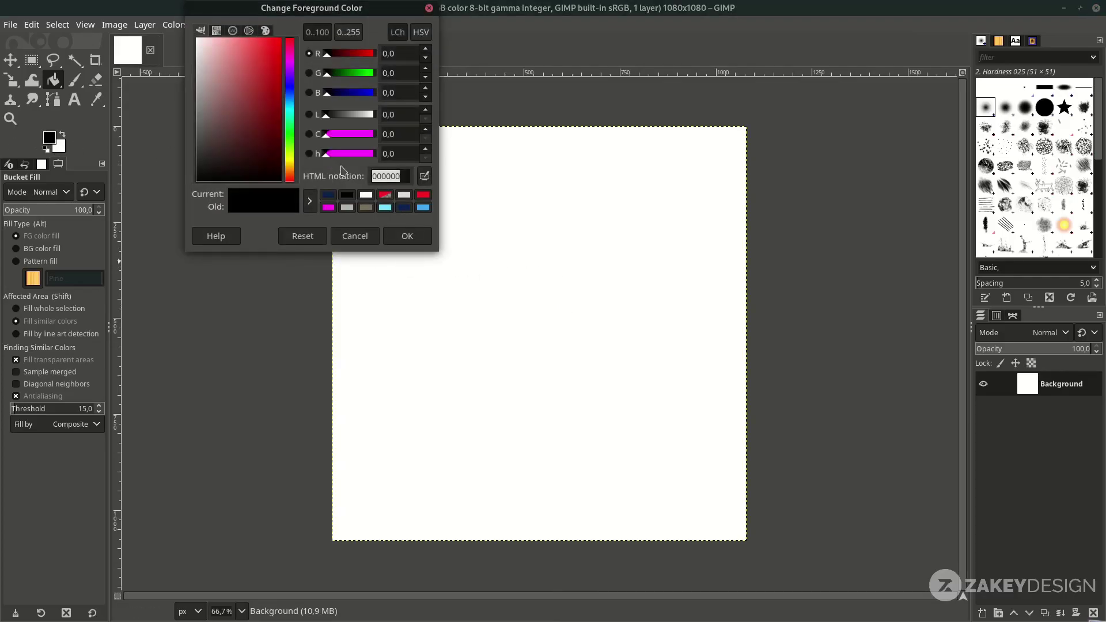
pyautogui.write('352e7b')
pyautogui.doubleClick(386, 175)
pyautogui.click(407, 236)
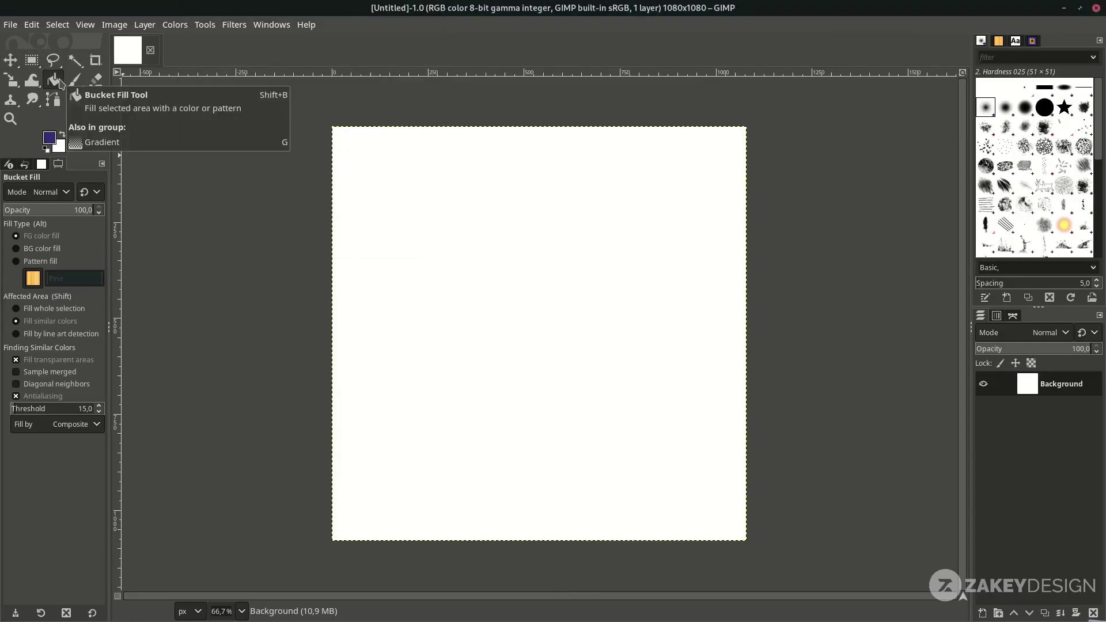
# Bucket-fill the whole white canvas with the purple.
pyautogui.click(59, 84)
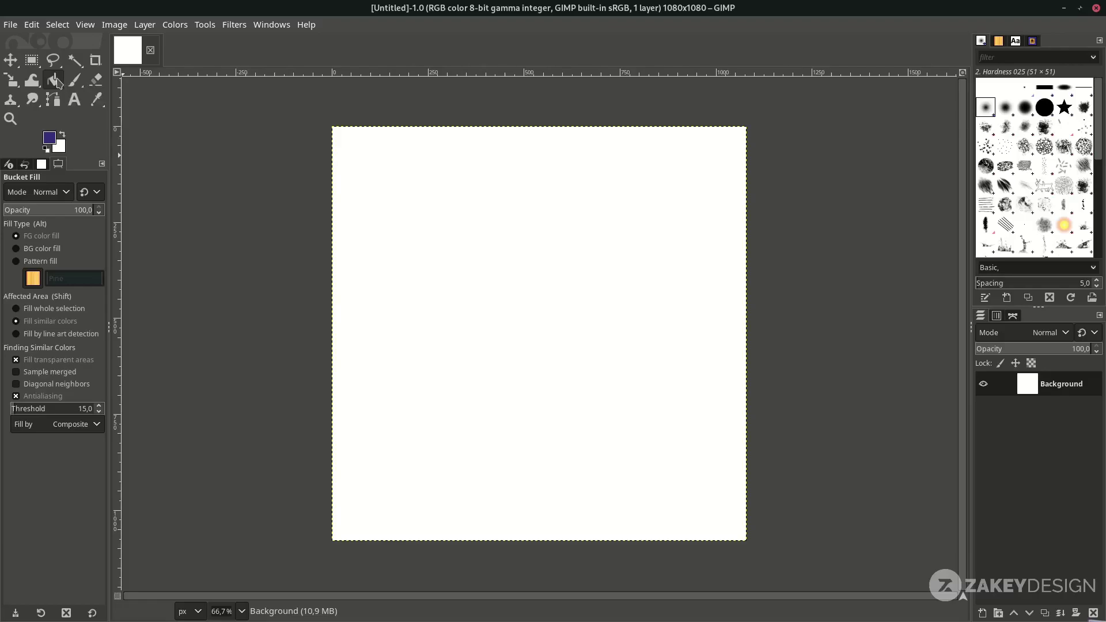
pyautogui.click(507, 310)
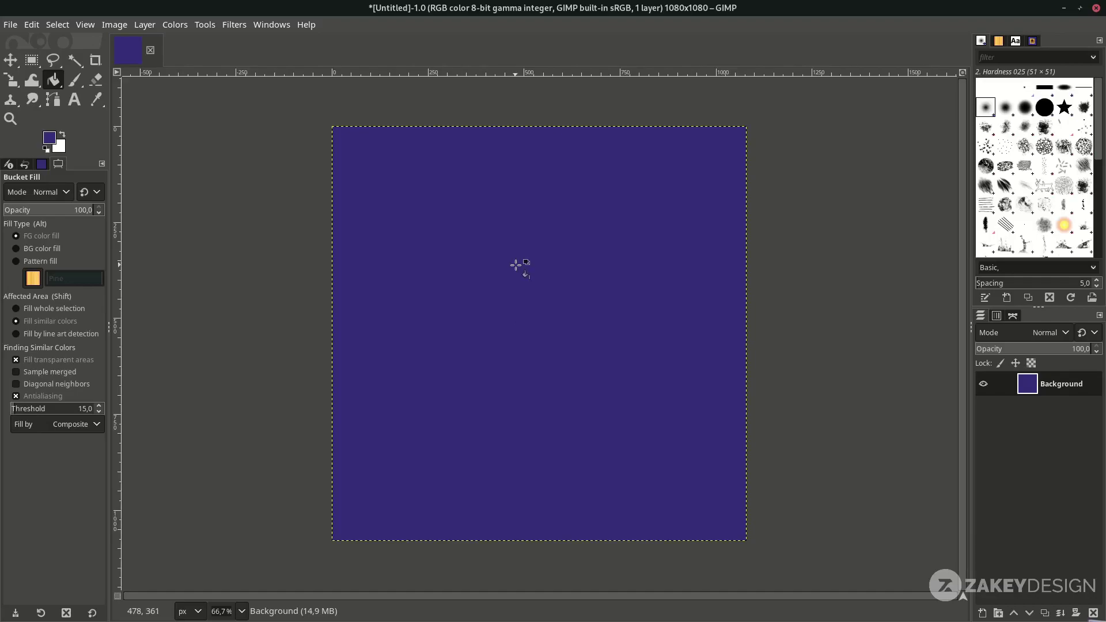
pyautogui.click(10, 25)
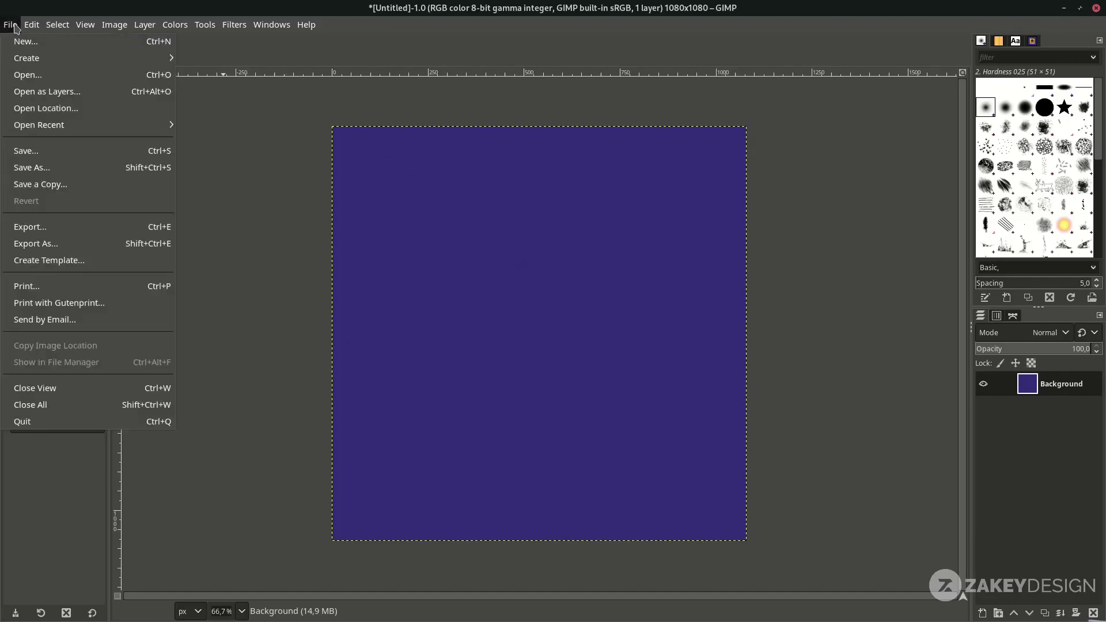
# Add the white crumpled paper texture as a layer in Divide mode.
pyautogui.click(62, 93)
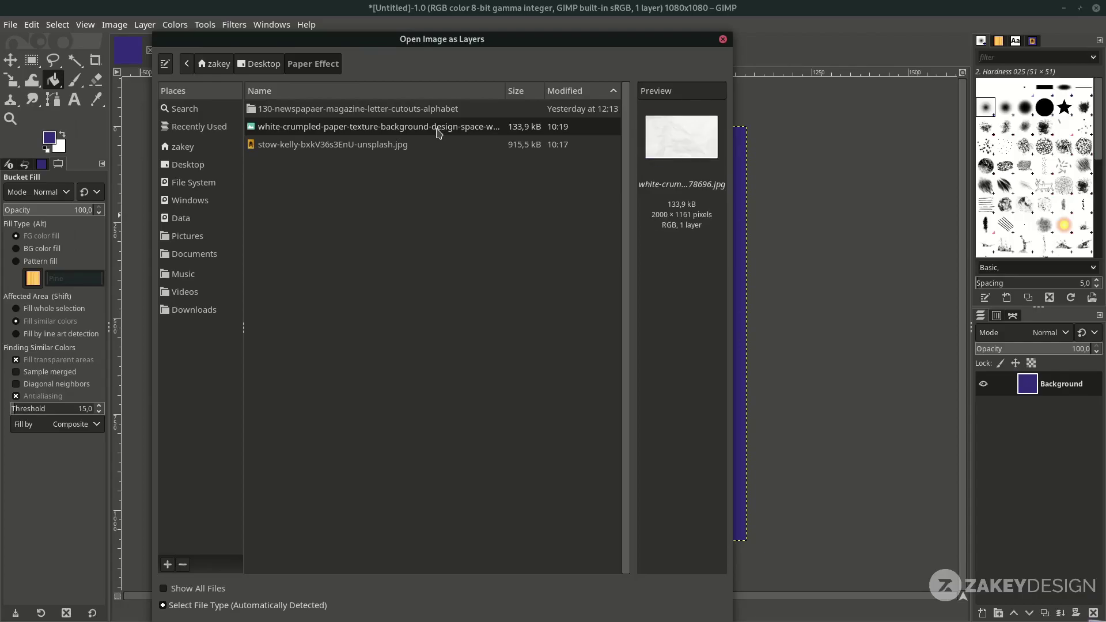
pyautogui.doubleClick(439, 129)
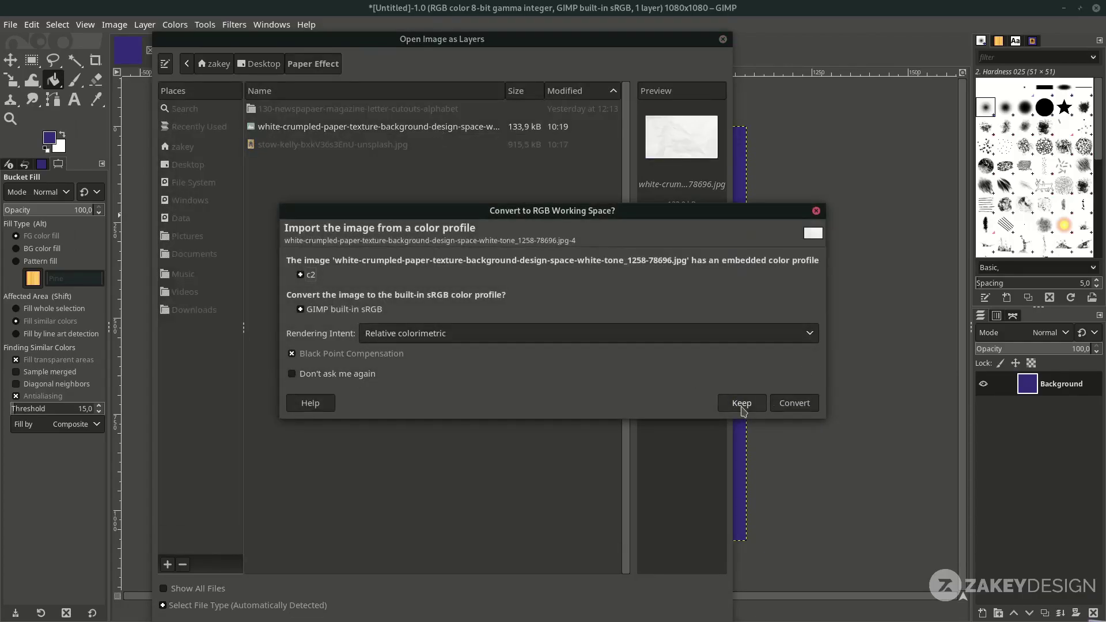
pyautogui.click(791, 403)
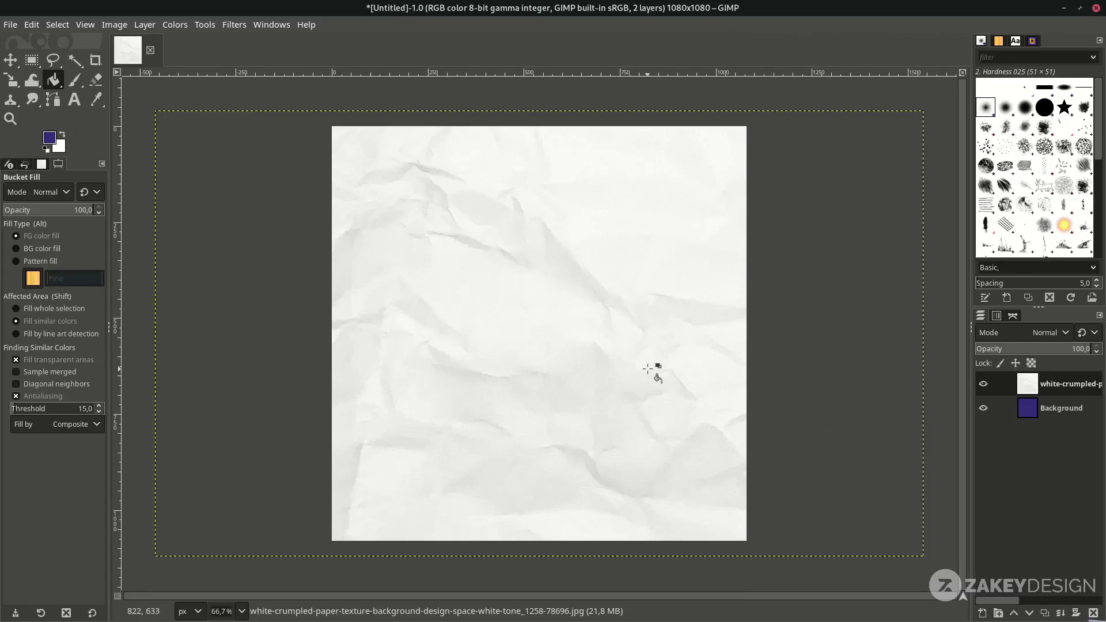
pyautogui.click(1059, 338)
pyautogui.scroll(-5, 1019, 426)
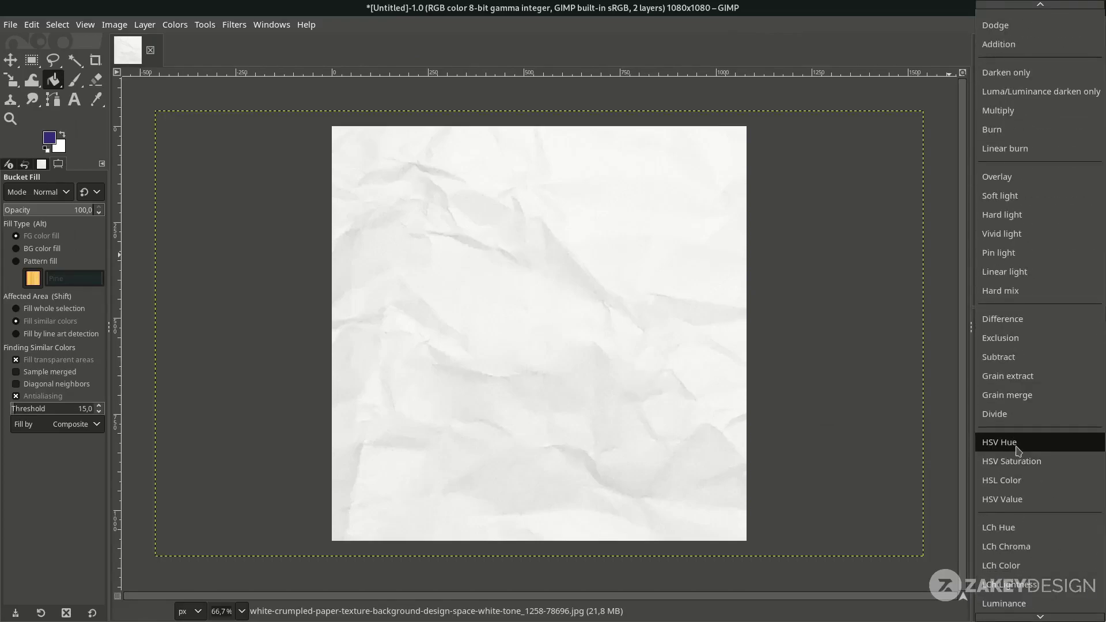
pyautogui.click(1018, 419)
# Darken the texture layer by pulling the middle of the Curves down.
pyautogui.hotkey('ctrl', 'm')
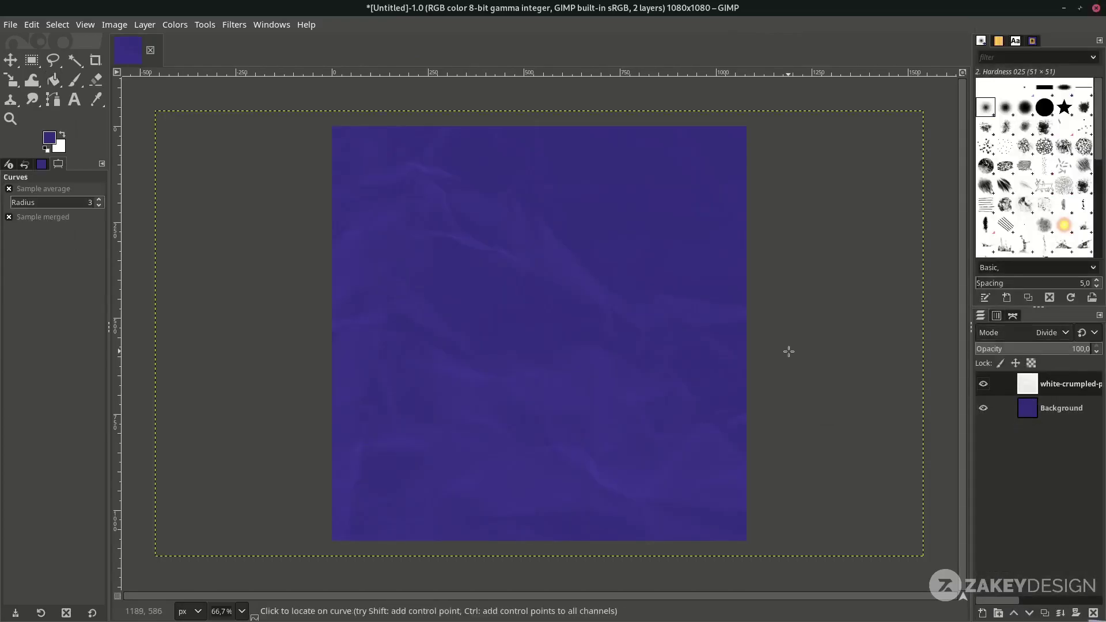
pyautogui.click(174, 24)
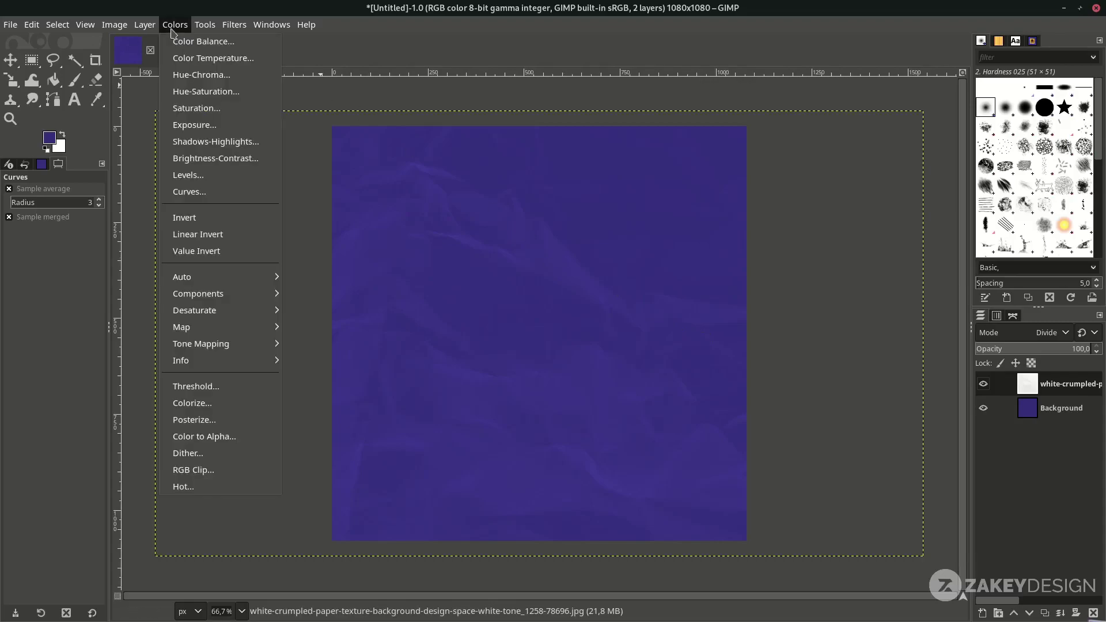
pyautogui.click(190, 190)
pyautogui.moveTo(920, 284); pyautogui.dragTo(923, 304)
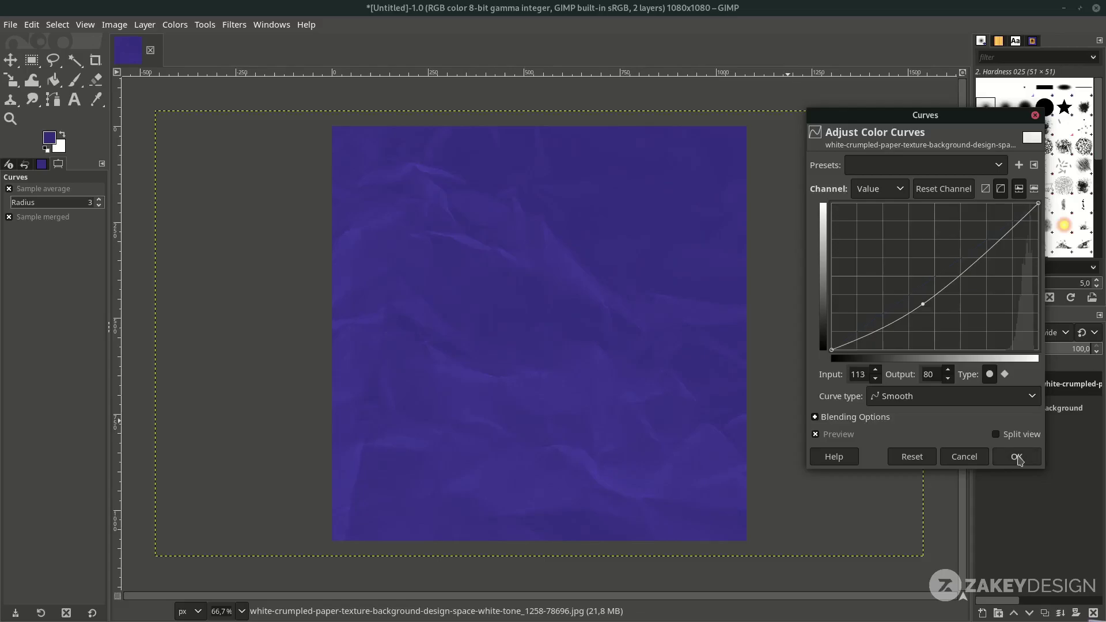
pyautogui.click(1016, 457)
pyautogui.scroll(-4, 539, 334)
pyautogui.hotkey('shift', 's')
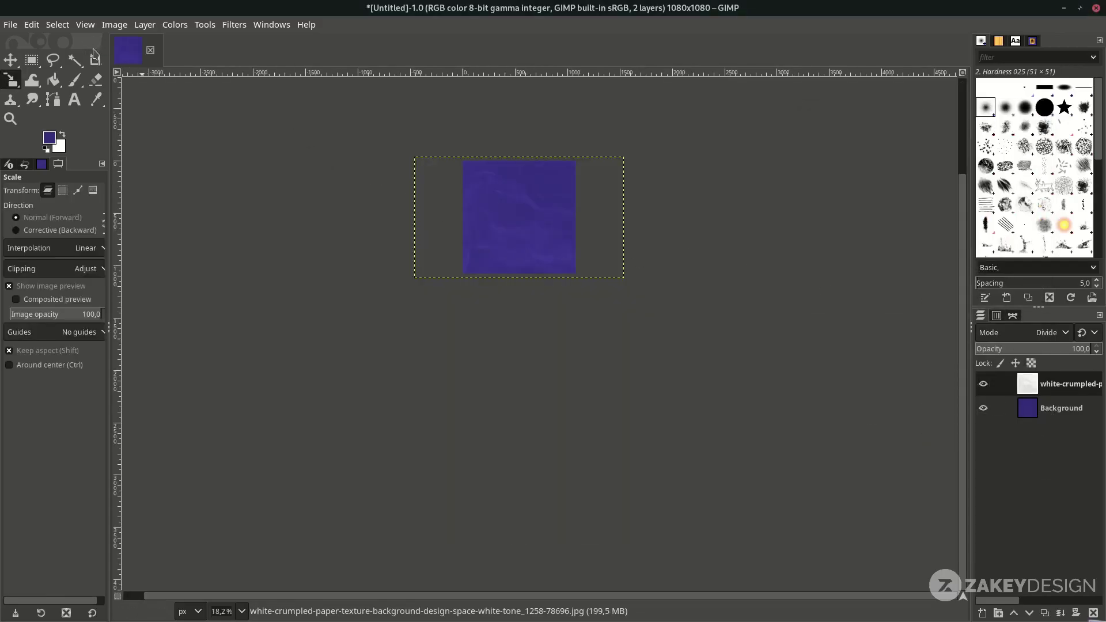
# Open the stow-kelly model photo as a new layer, converting its profile.
pyautogui.click(19, 27)
pyautogui.click(116, 92)
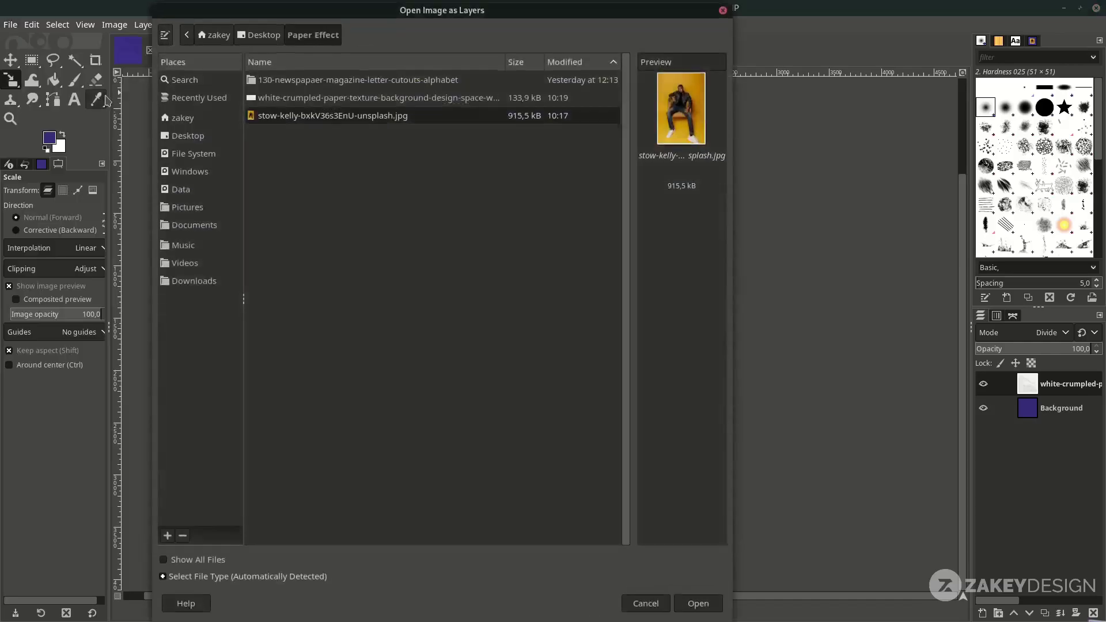
pyautogui.doubleClick(424, 116)
pyautogui.click(695, 403)
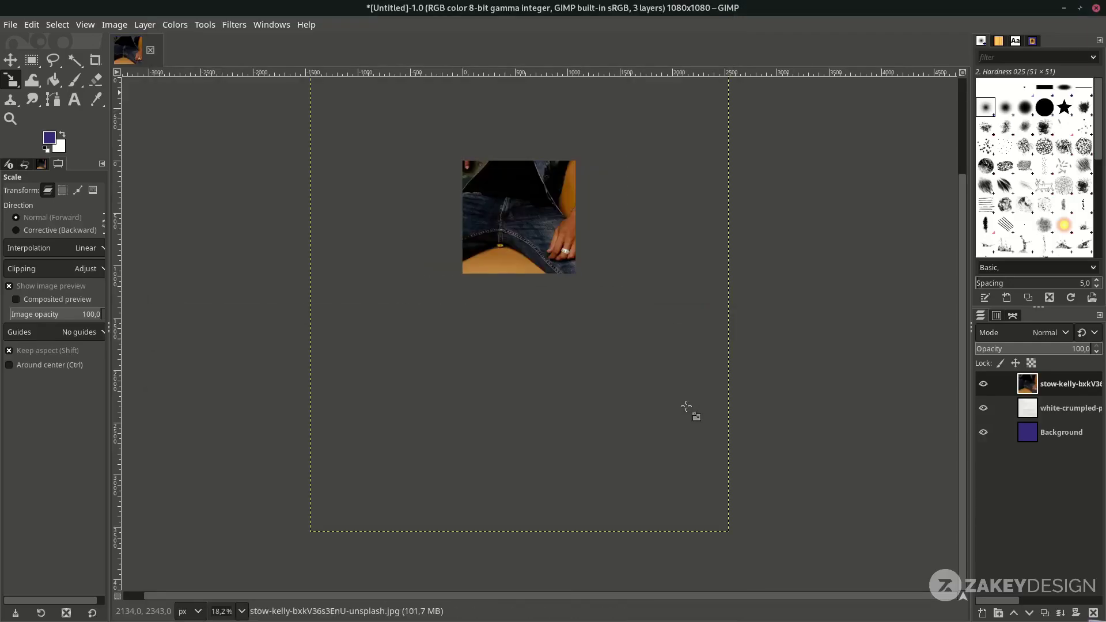
# Scale the photo around its centre down to 544 × 816 px.
pyautogui.click(686, 406)
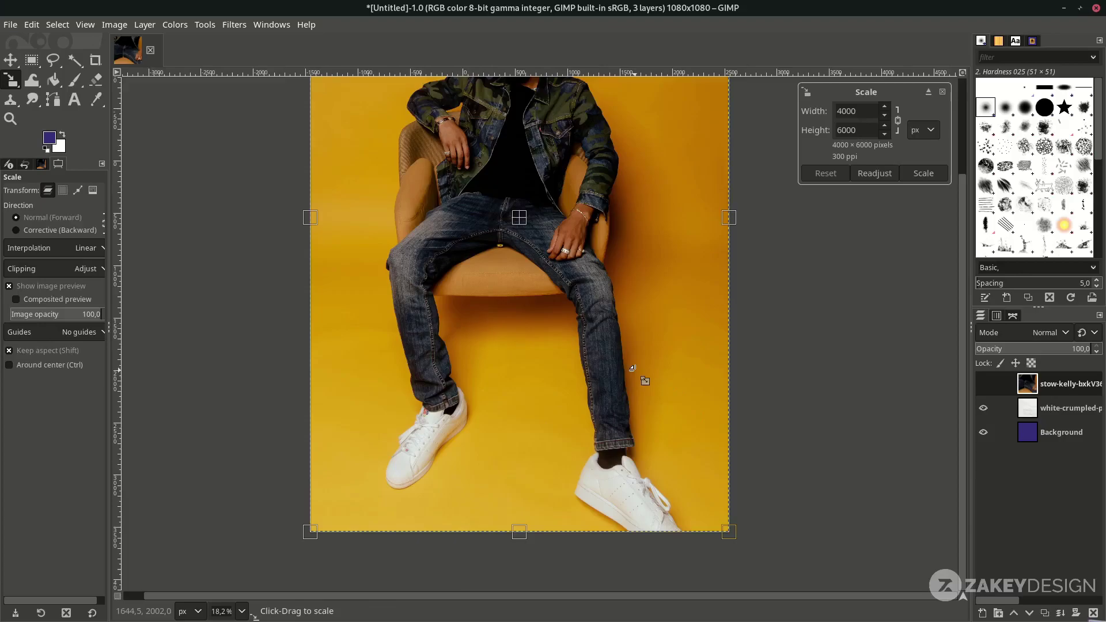
pyautogui.press('ctrl')
pyautogui.scroll(-3, 580, 300)
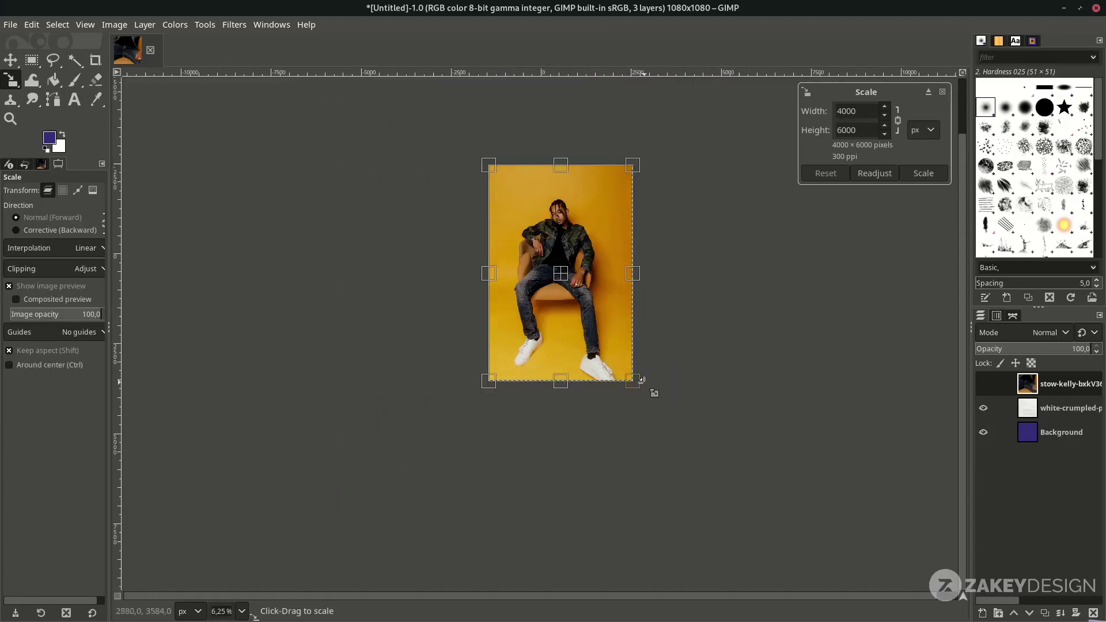
pyautogui.moveTo(636, 379); pyautogui.dragTo(515, 190)
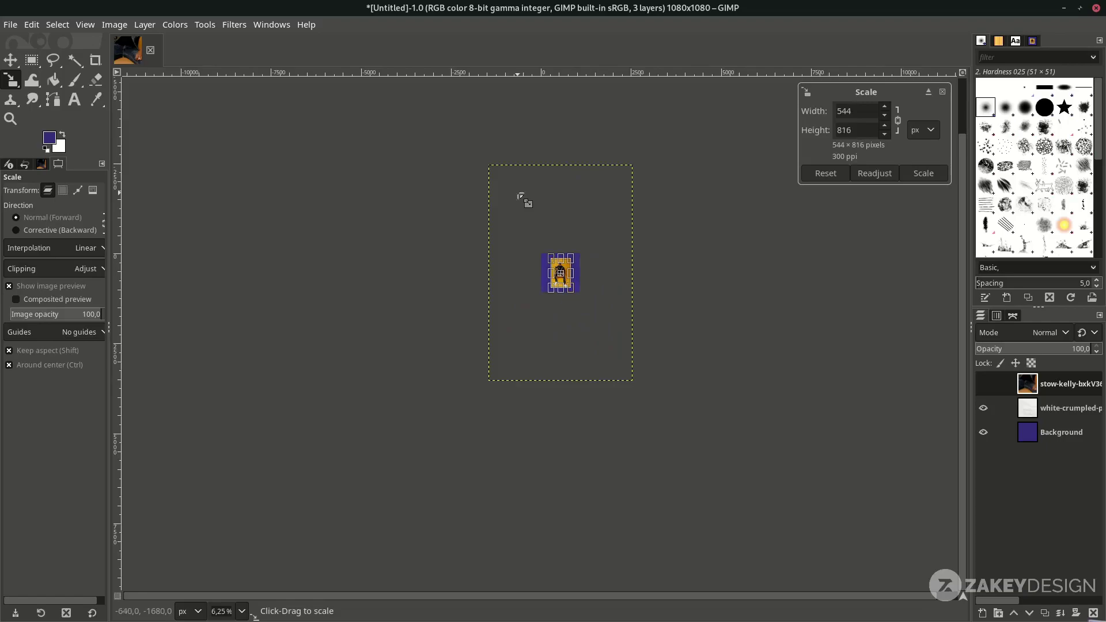
pyautogui.press('Return')
pyautogui.press('m')
pyautogui.scroll(7, 560, 215)
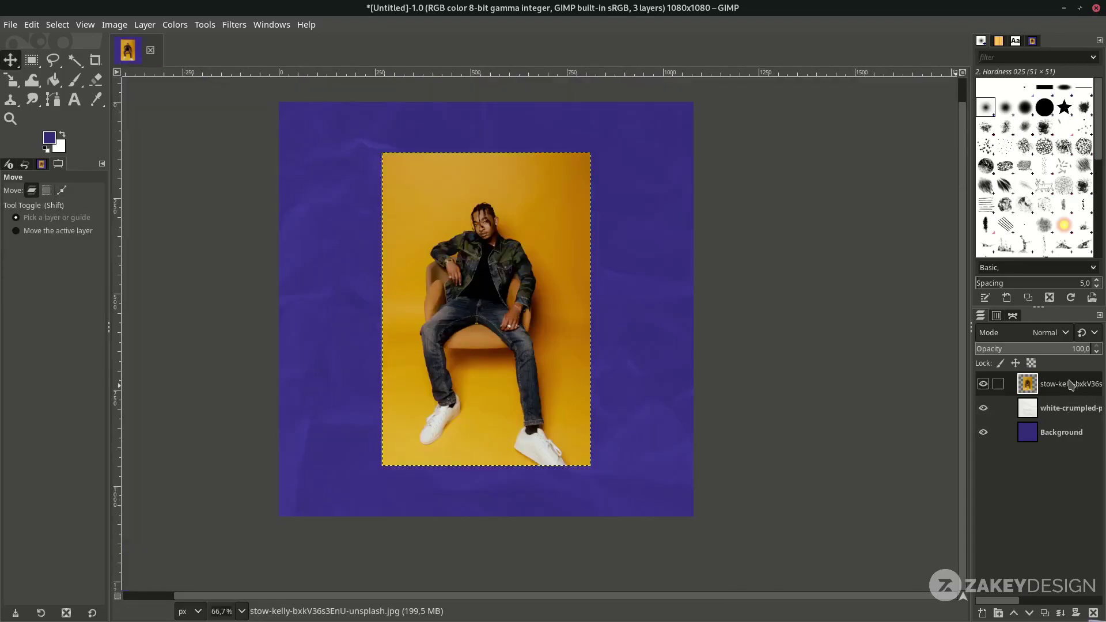
# Move the photo layer below the paper texture and select the Torn Paper paintbrush.
pyautogui.moveTo(1075, 386); pyautogui.dragTo(1056, 424)
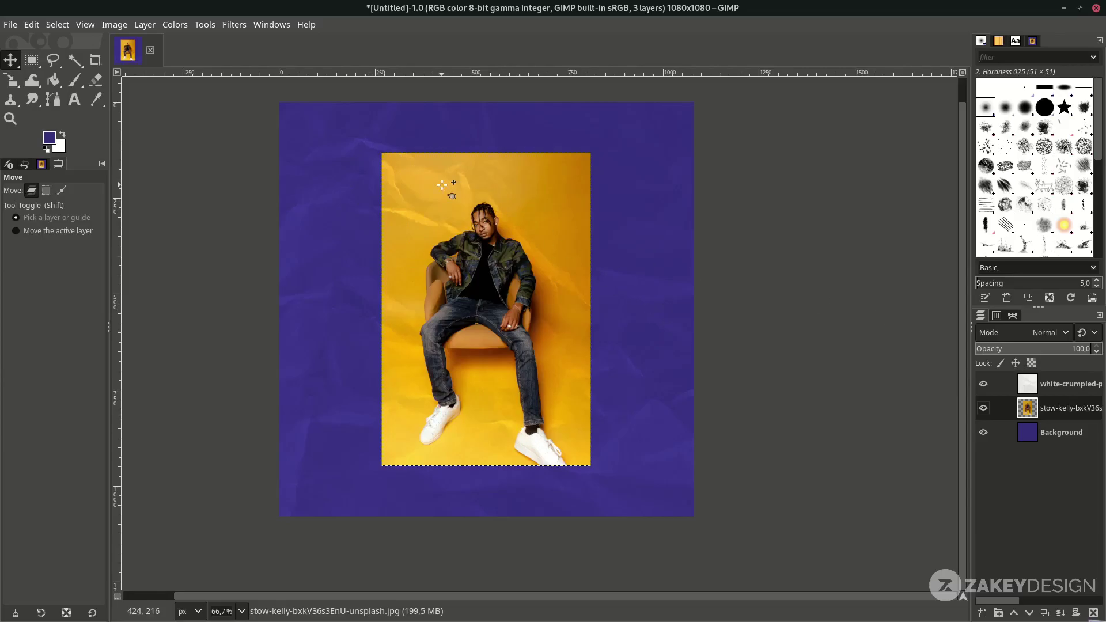
pyautogui.click(76, 84)
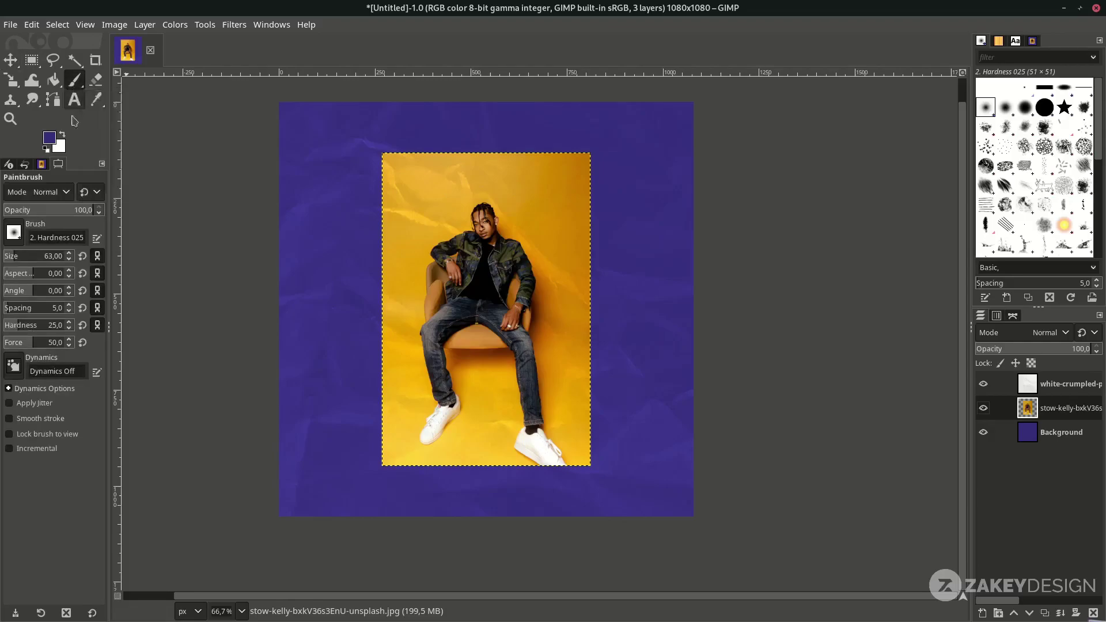
pyautogui.click(18, 230)
pyautogui.scroll(-5, 62, 326)
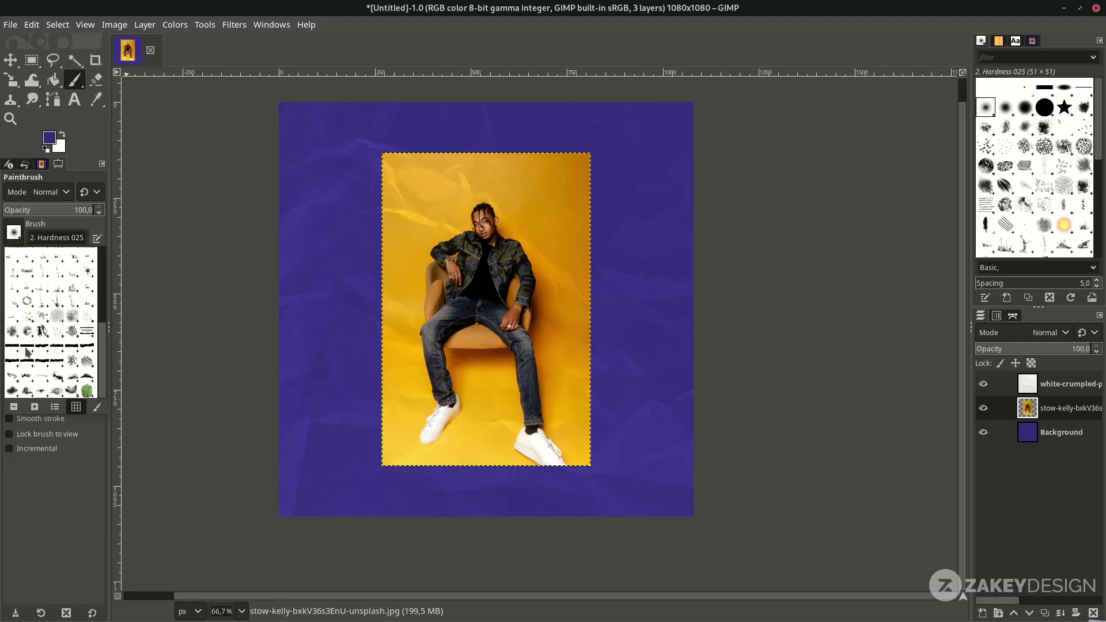
pyautogui.click(27, 350)
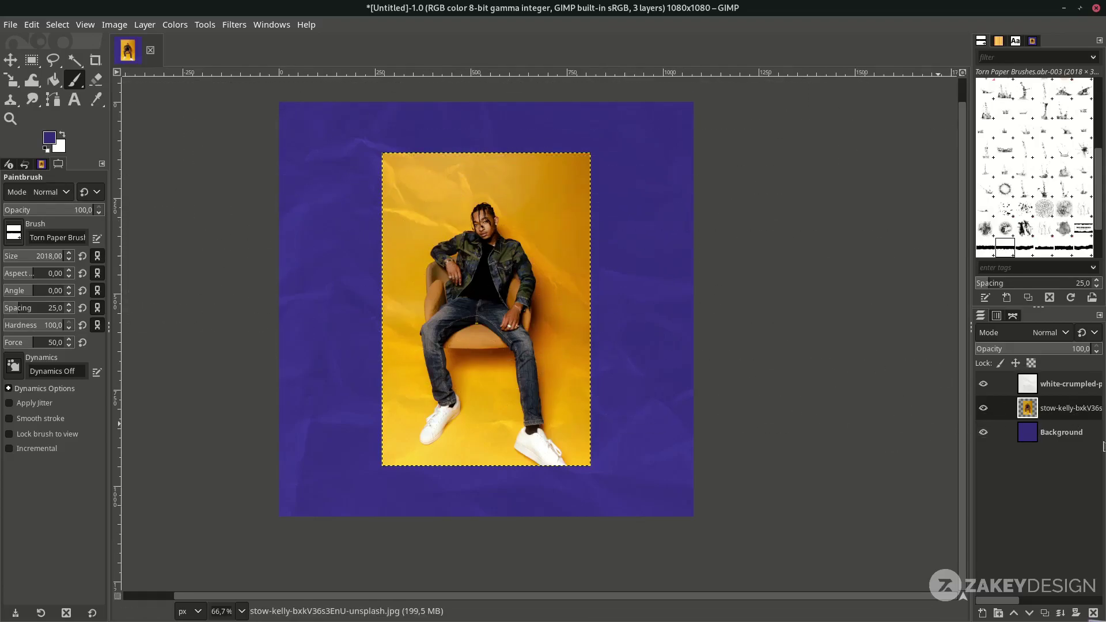
# Add a fully opaque white layer mask to the photo layer.
pyautogui.rightClick(1055, 410)
pyautogui.click(1001, 270)
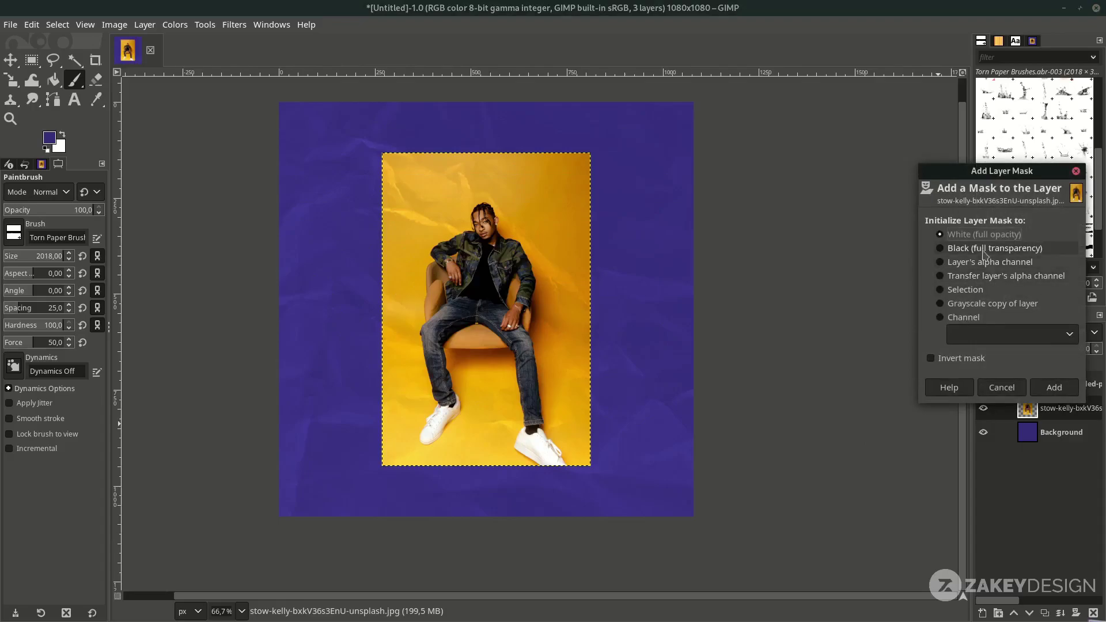
pyautogui.click(1055, 387)
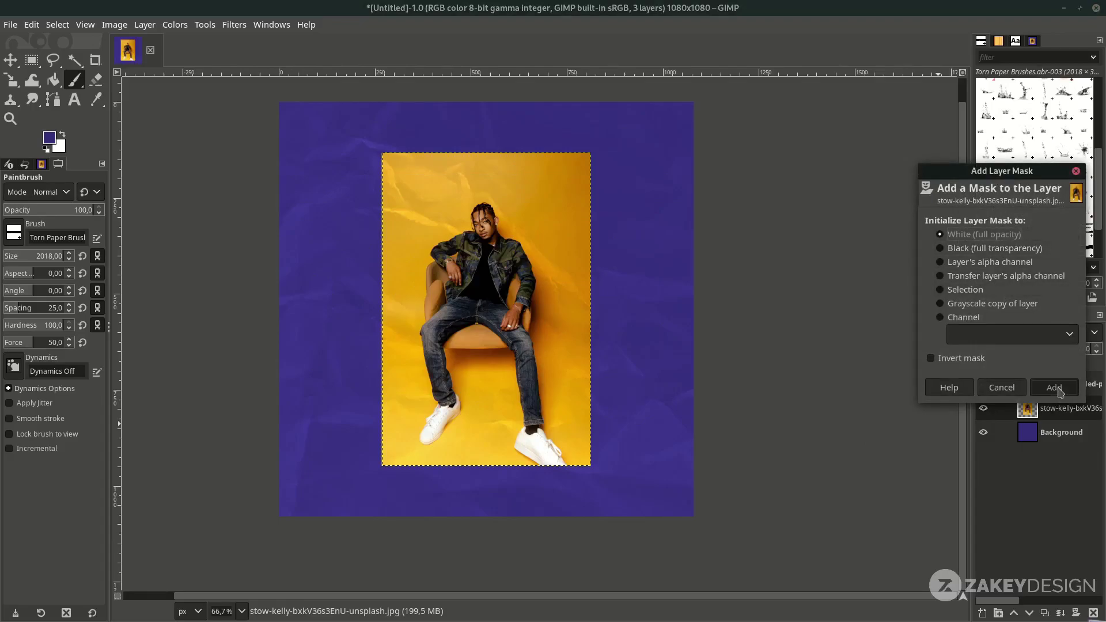
# With black and a resized Torn Paper brush, tear away the photo's top edge.
pyautogui.click(46, 149)
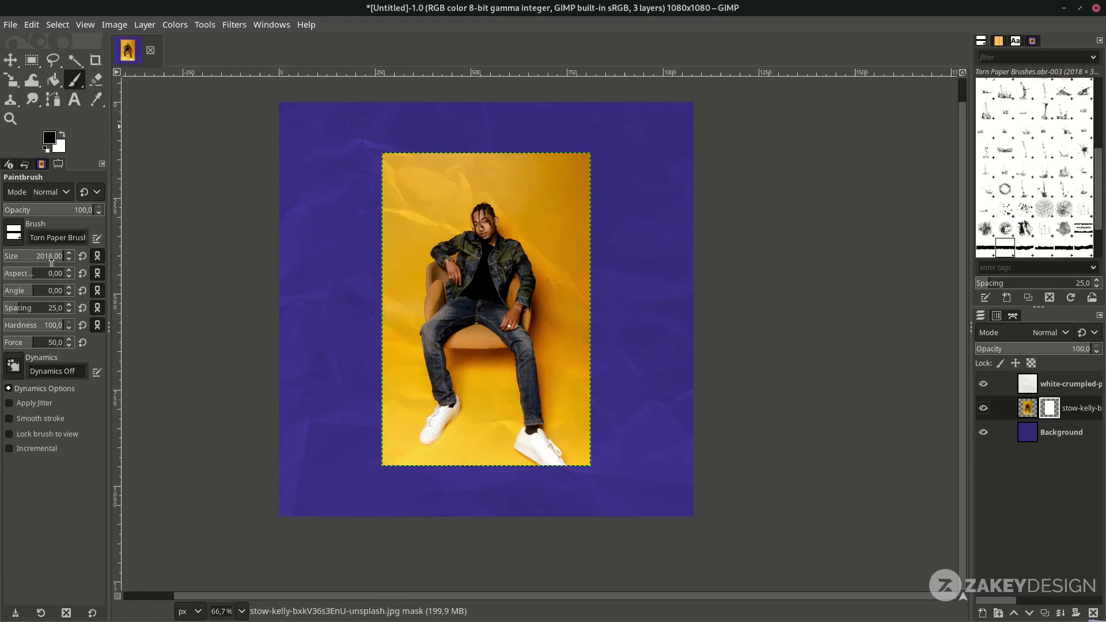
pyautogui.moveTo(57, 261); pyautogui.dragTo(57, 259)
pyautogui.moveTo(51, 260); pyautogui.dragTo(52, 260)
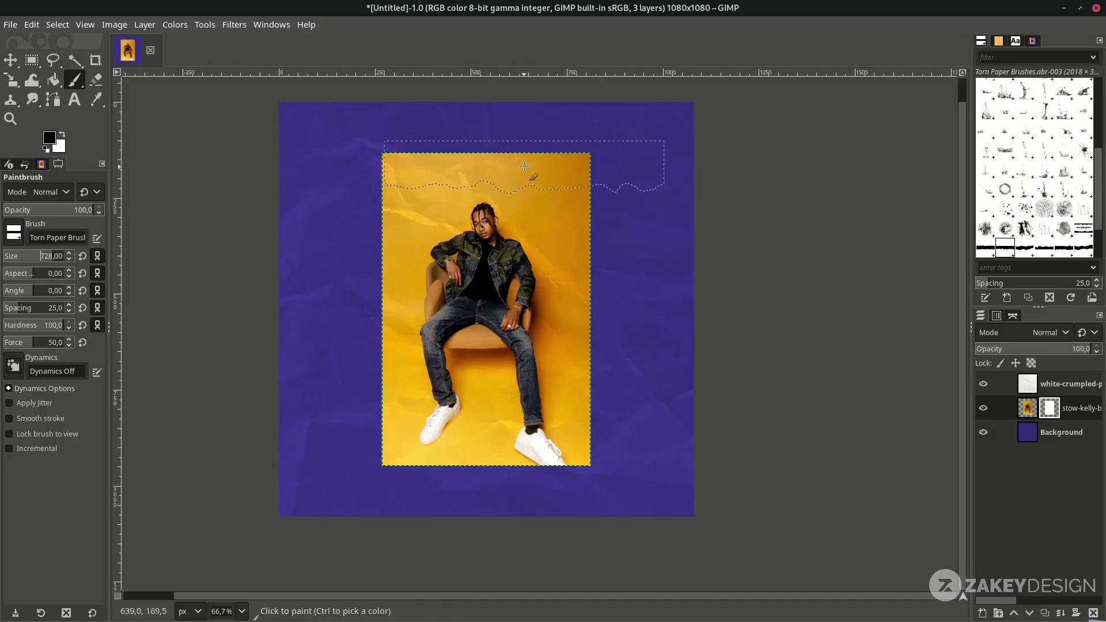
pyautogui.click(493, 168)
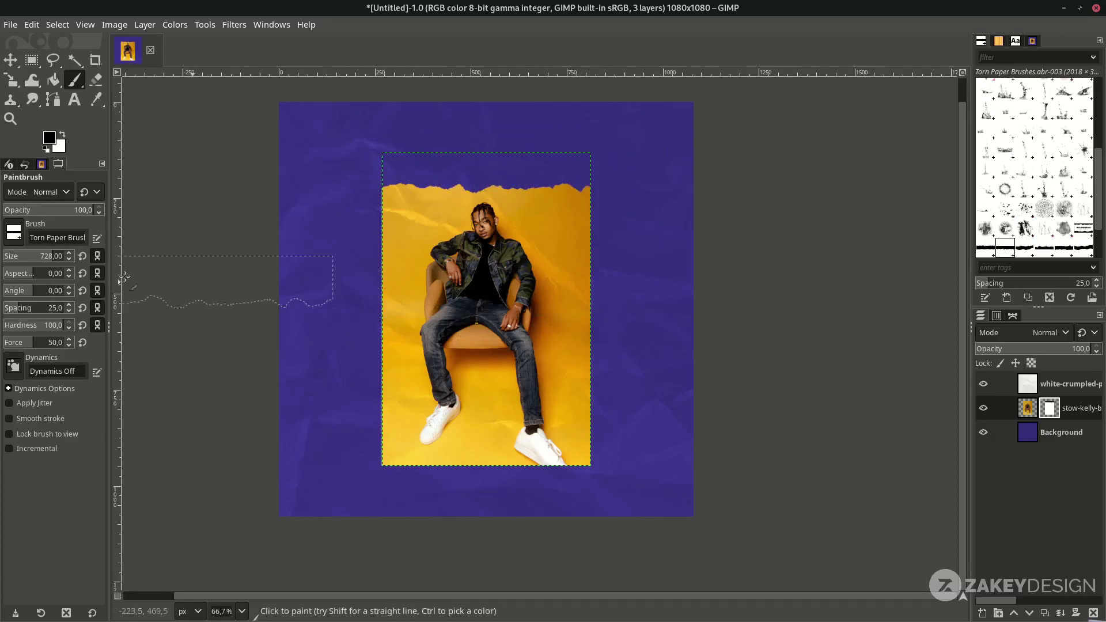
# Switch to a smaller abr-011 torn brush and tear away the bottom edge.
pyautogui.click(13, 232)
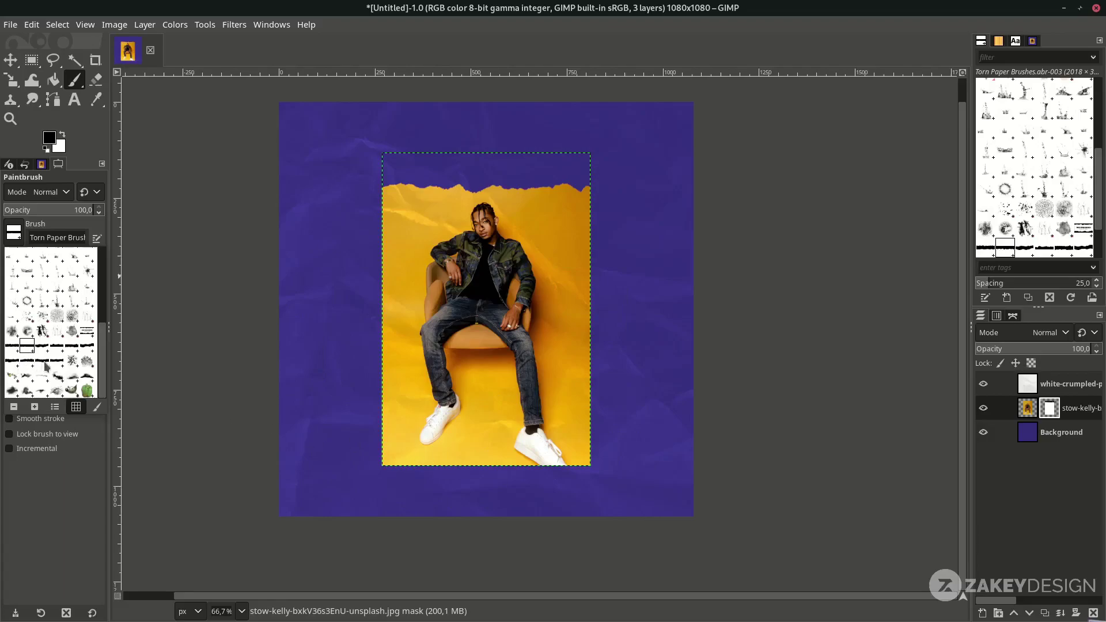
pyautogui.click(45, 364)
pyautogui.moveTo(58, 257); pyautogui.dragTo(49, 257)
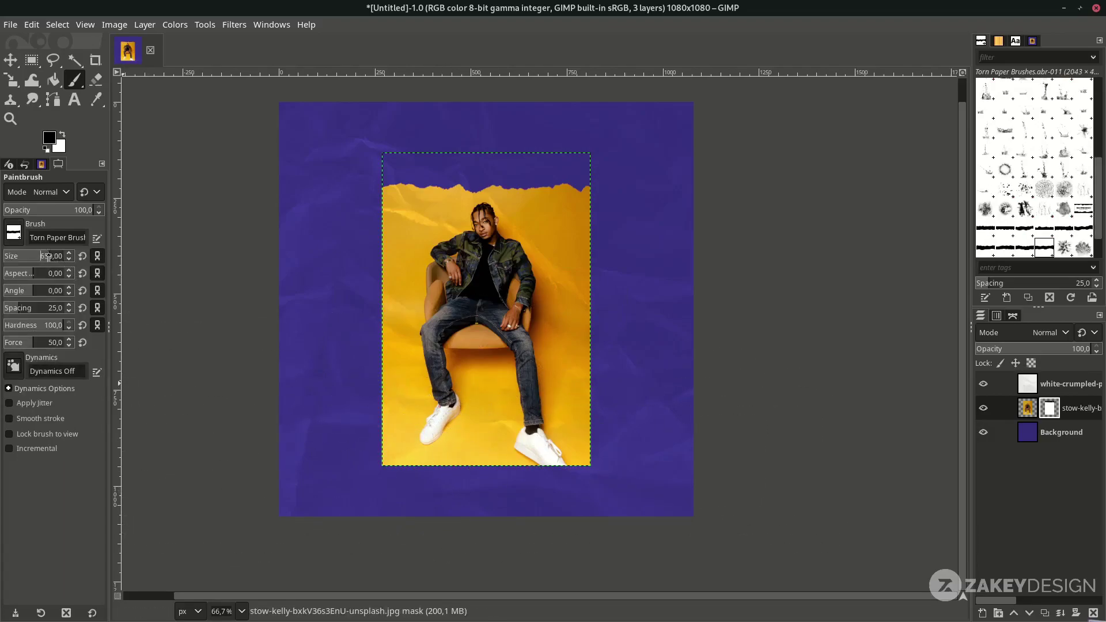
pyautogui.click(487, 457)
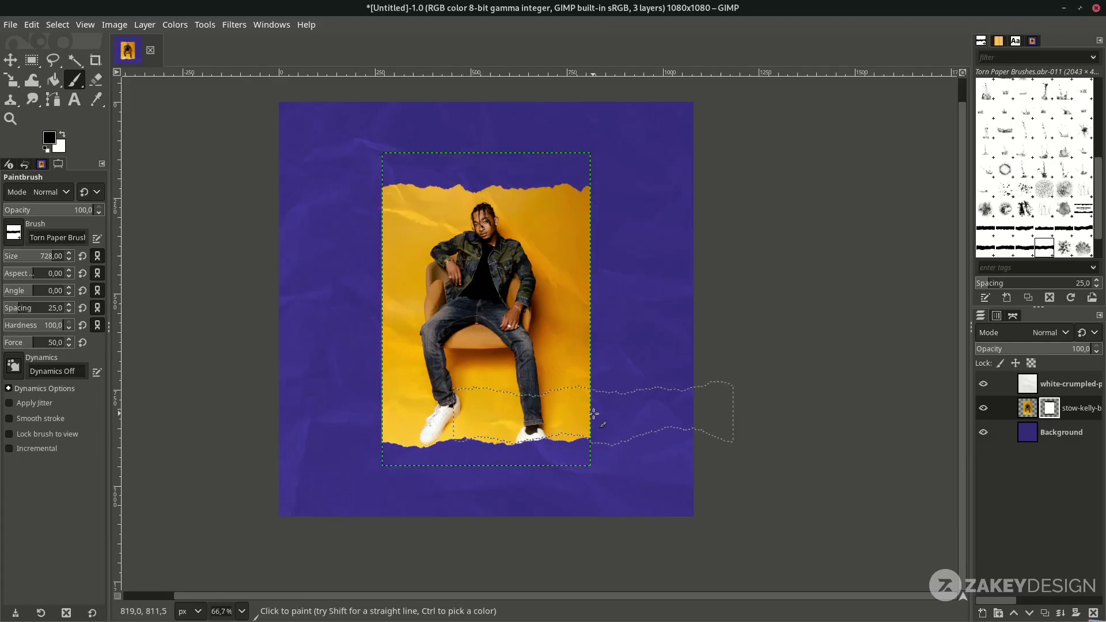
# Create a new layer named 'top'.
pyautogui.click(983, 613)
pyautogui.write('top')
pyautogui.click(1089, 611)
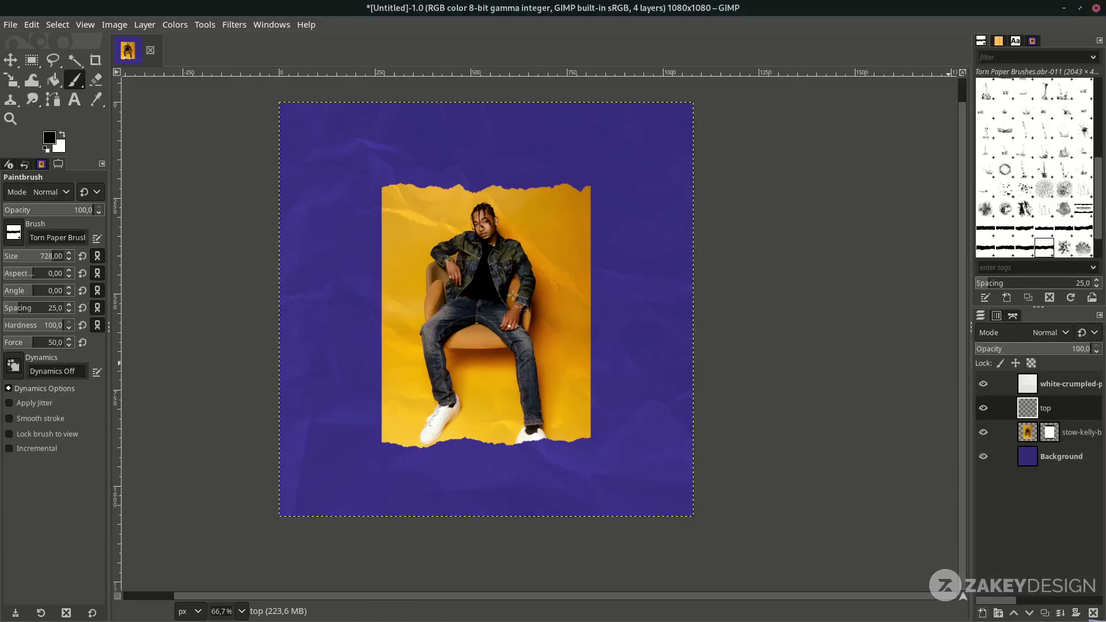
# Stamp a white torn-paper strip across the photo's top edge.
pyautogui.click(64, 135)
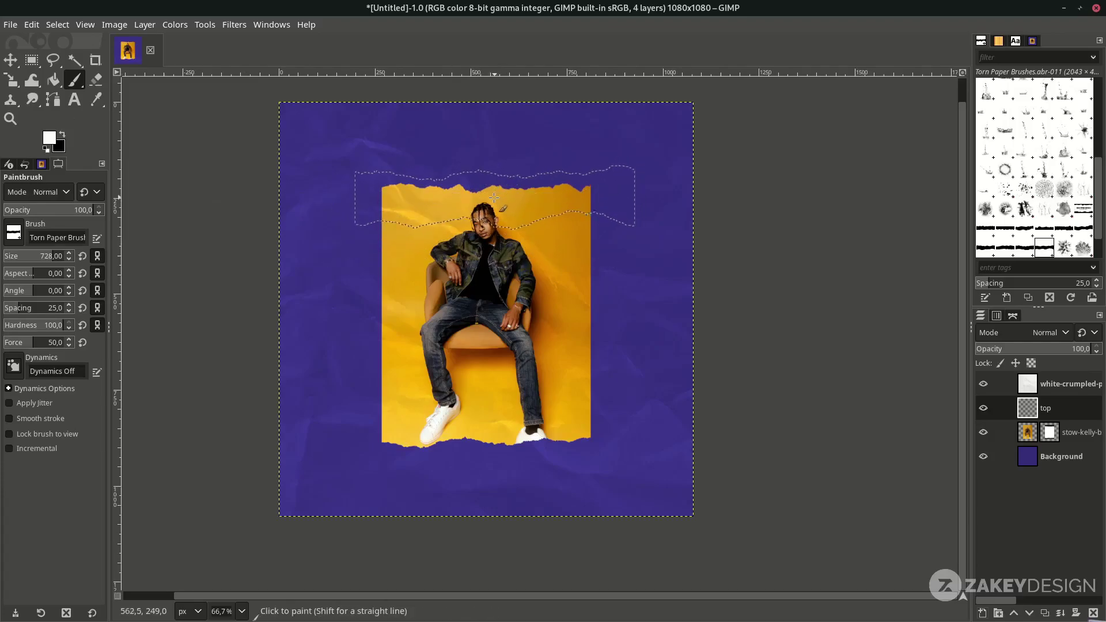
pyautogui.scroll(1, 489, 198)
pyautogui.scroll(1, 491, 198)
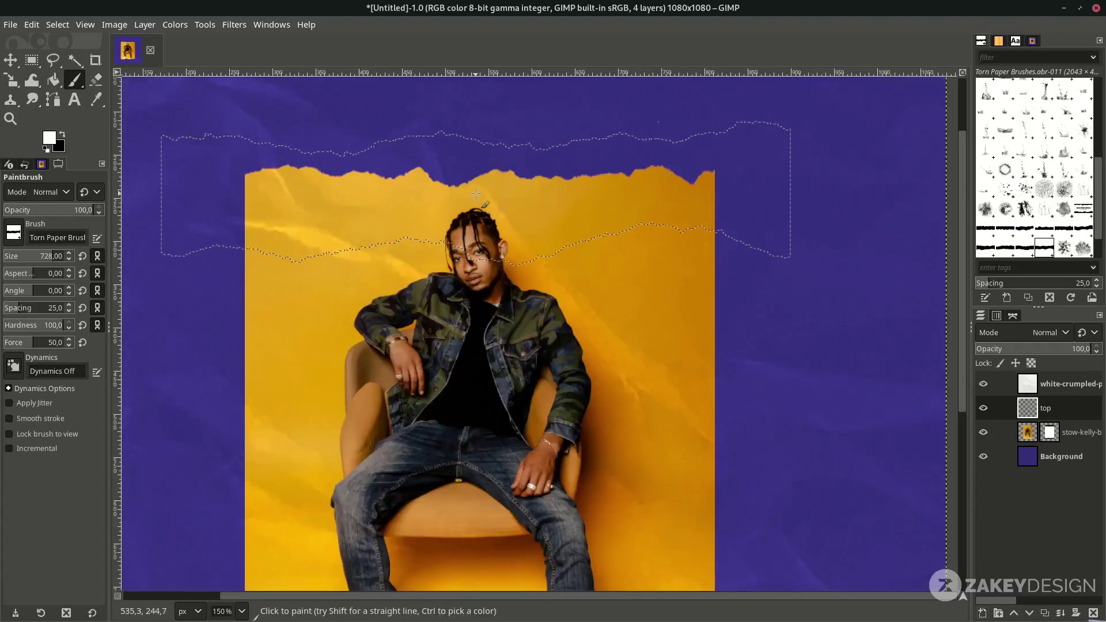
pyautogui.scroll(-1, 478, 193)
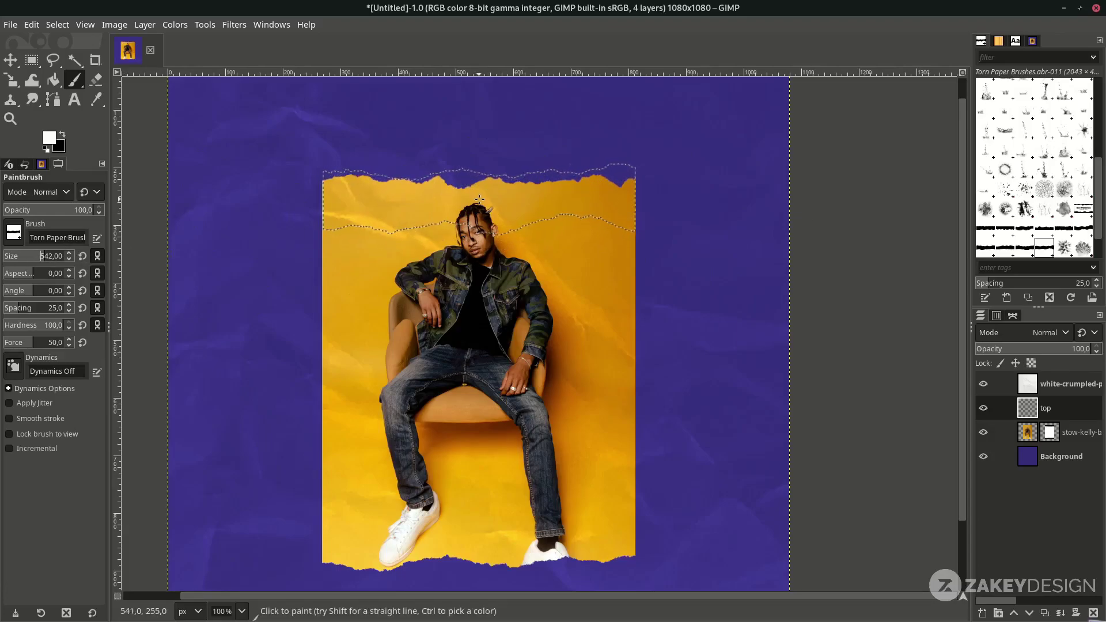
pyautogui.click(473, 164)
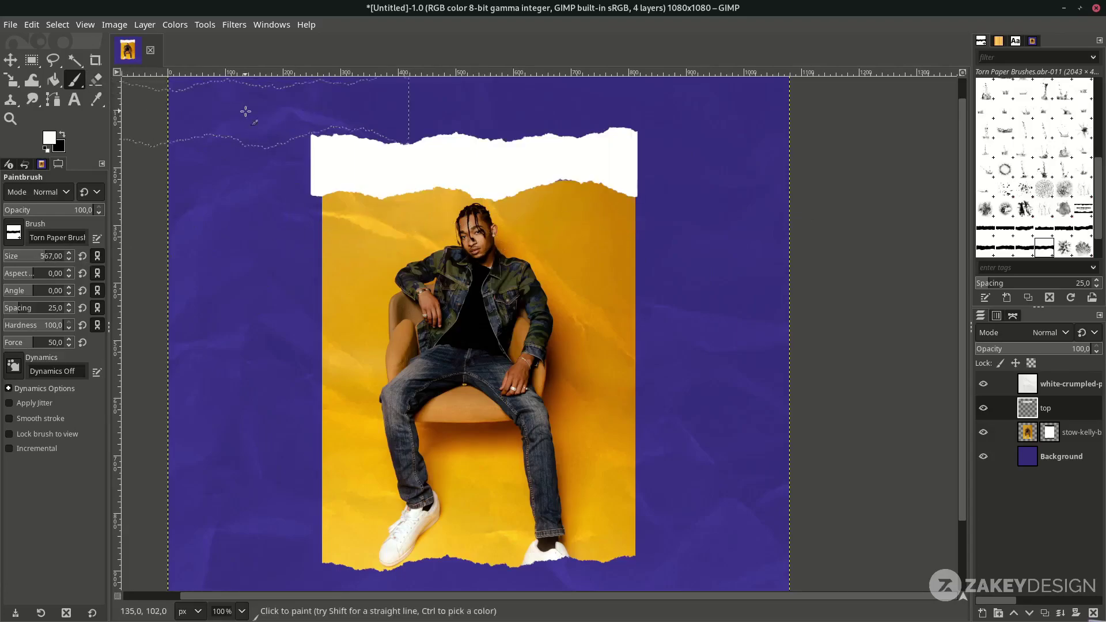
# Erase the white strip down to a thin edge and give 'top' a white mask.
pyautogui.click(98, 81)
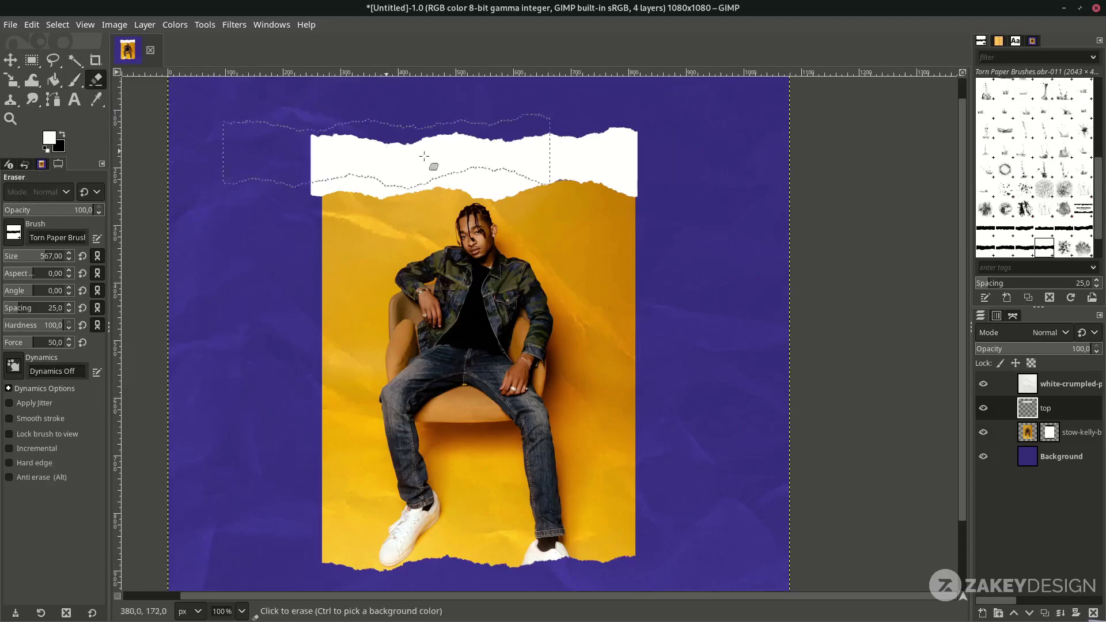
pyautogui.click(479, 161)
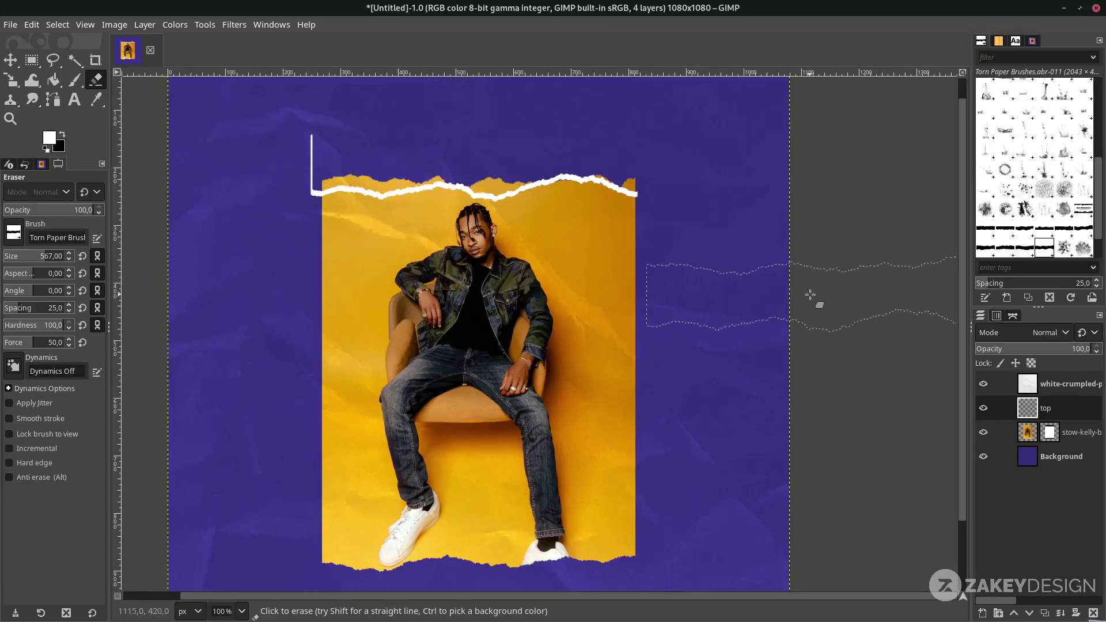
pyautogui.rightClick(1076, 413)
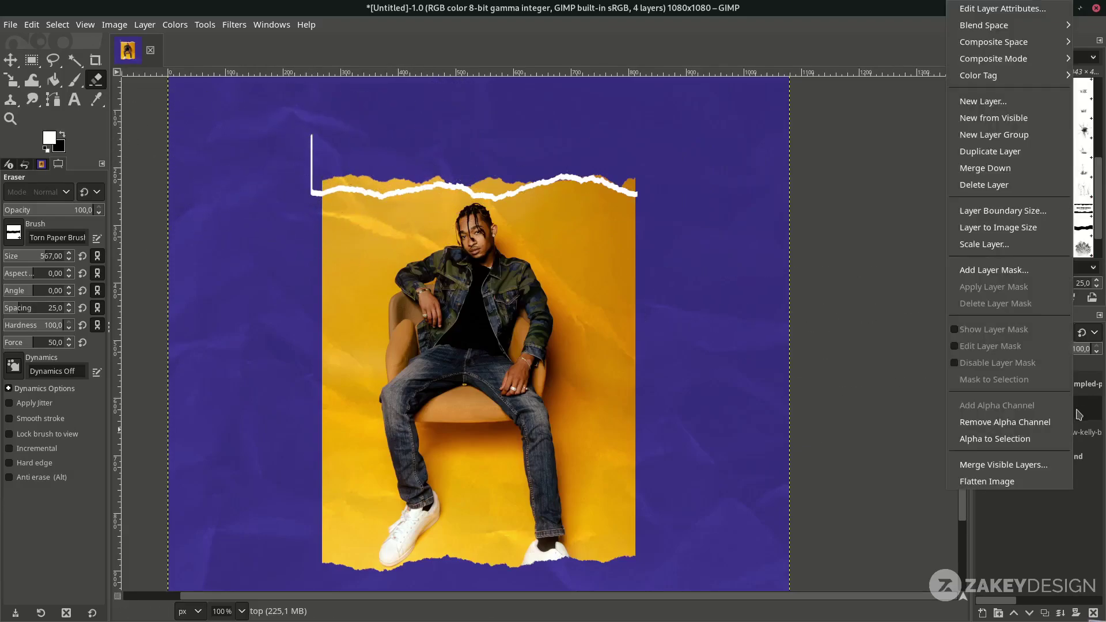
pyautogui.click(1017, 270)
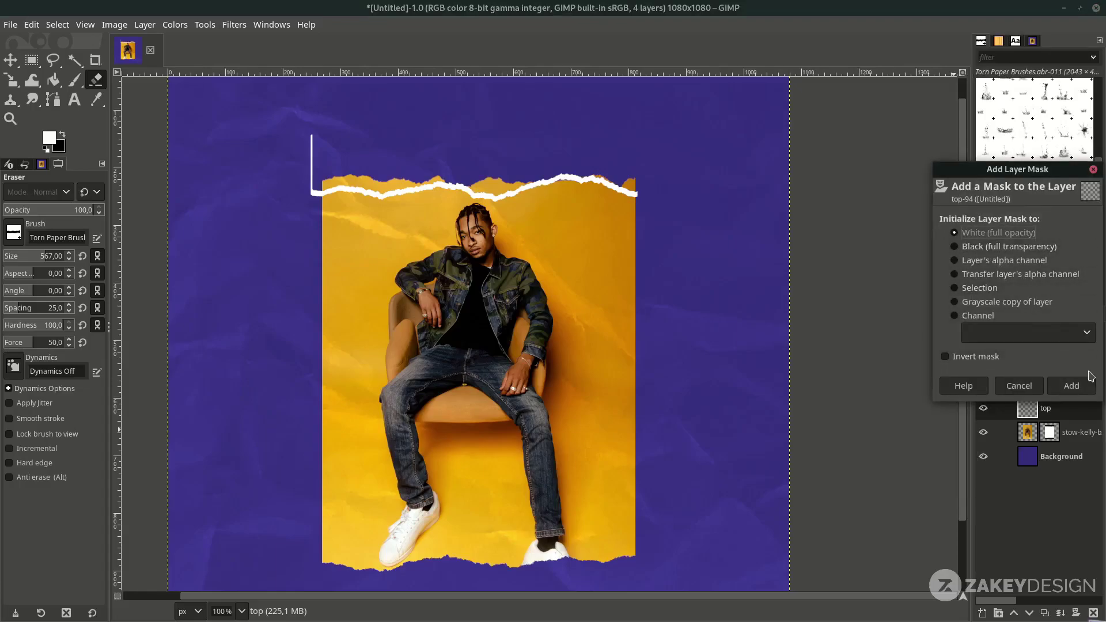
pyautogui.click(1072, 386)
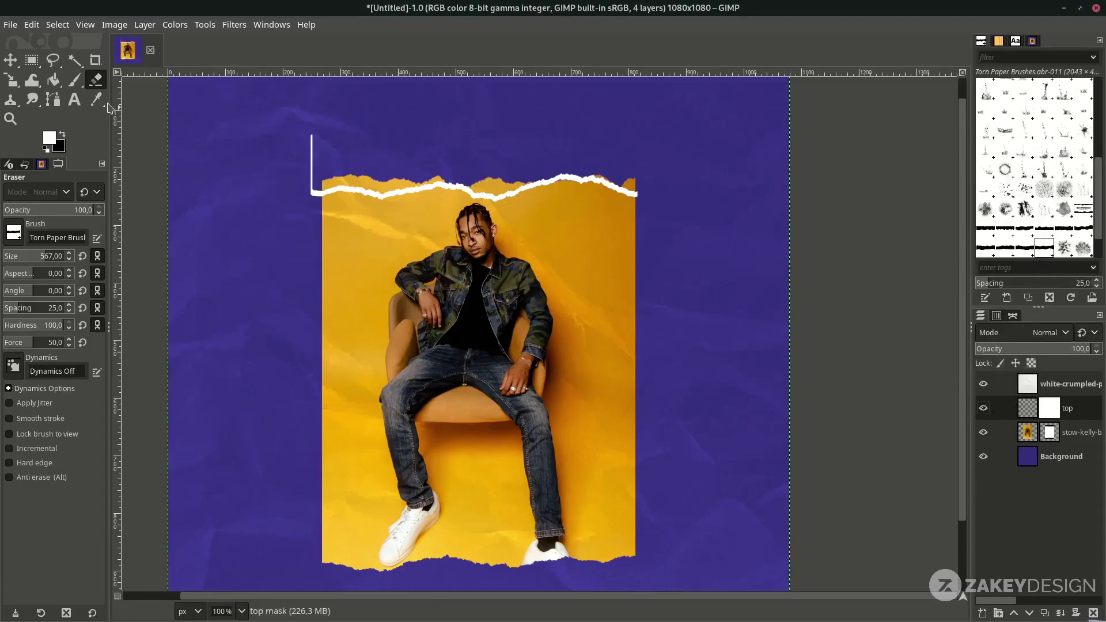
# Paint out the stray vertical white line with a small hard round brush.
pyautogui.click(74, 81)
pyautogui.click(11, 238)
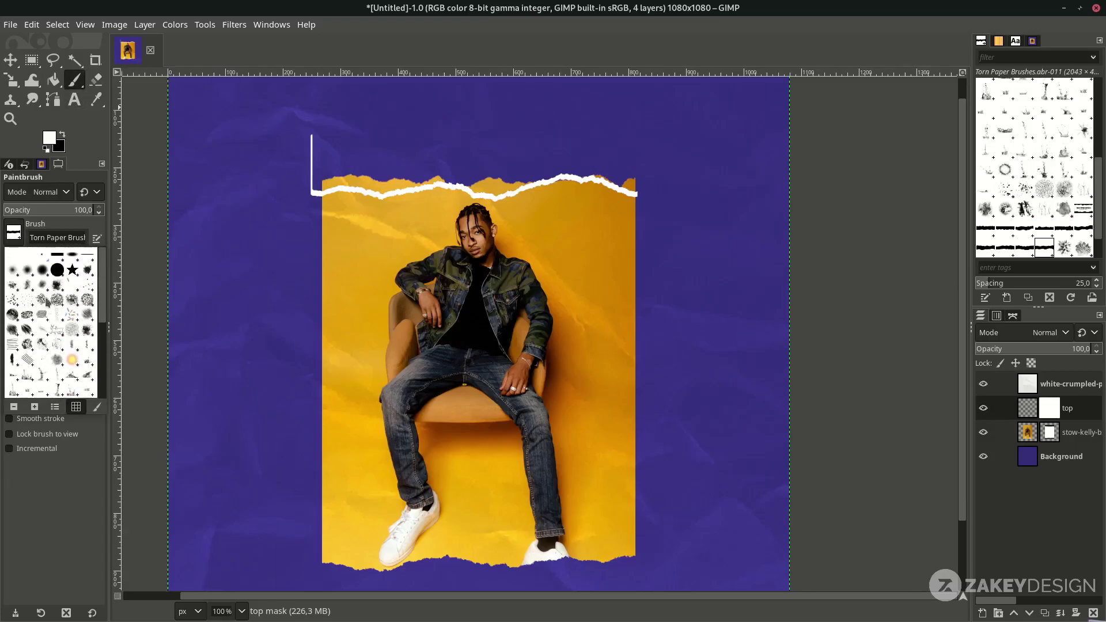
pyautogui.click(58, 272)
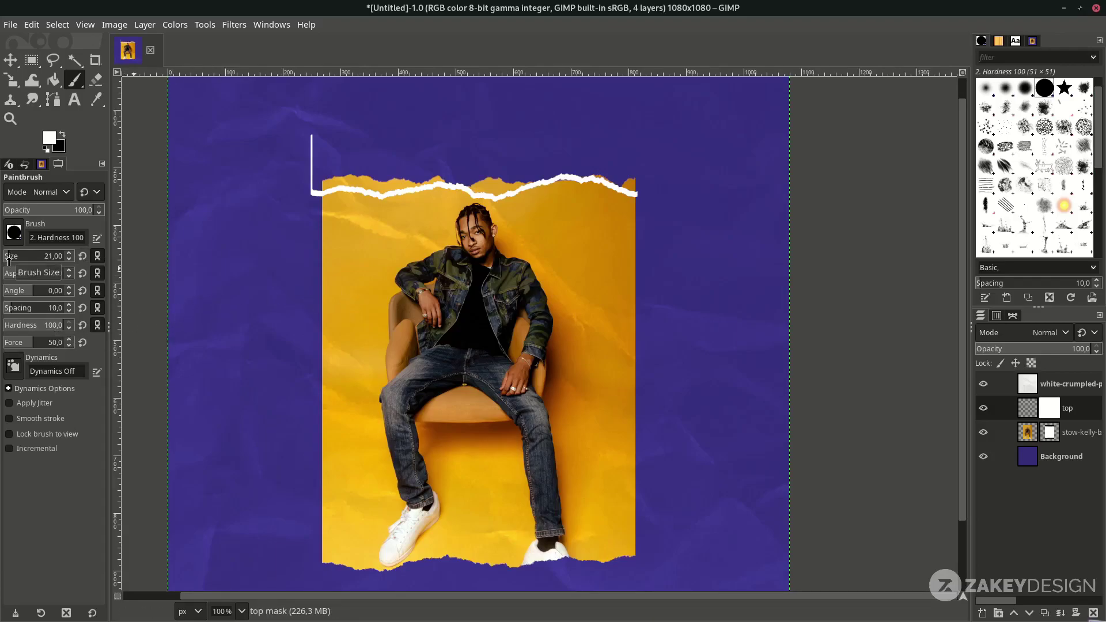
pyautogui.scroll(3, 309, 150)
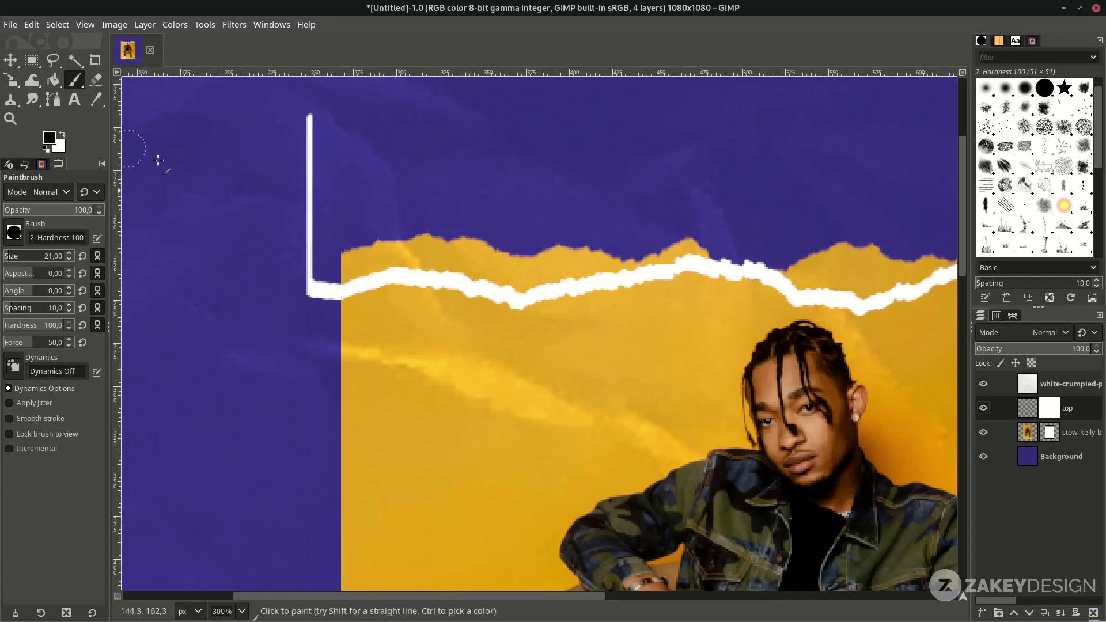
pyautogui.moveTo(311, 139)
pyautogui.mouseDown()
pyautogui.moveTo(307, 232)
pyautogui.moveTo(323, 288)
pyautogui.mouseUp()
pyautogui.scroll(-2, 323, 289)
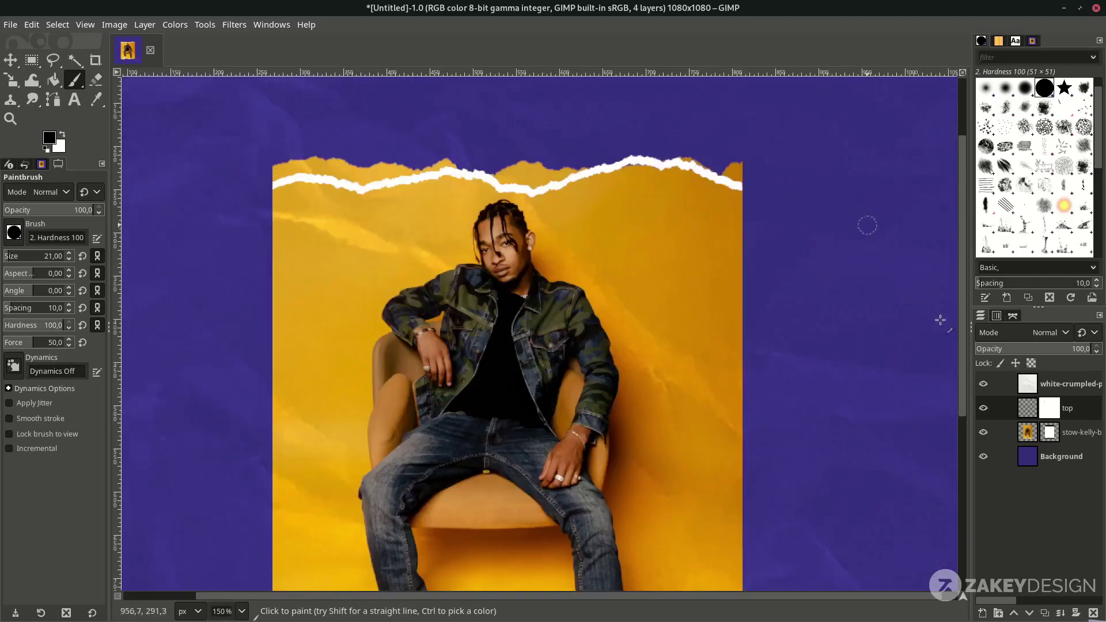
# Paint black on the photo's mask to hide the yellow above the torn edge.
pyautogui.click(1050, 436)
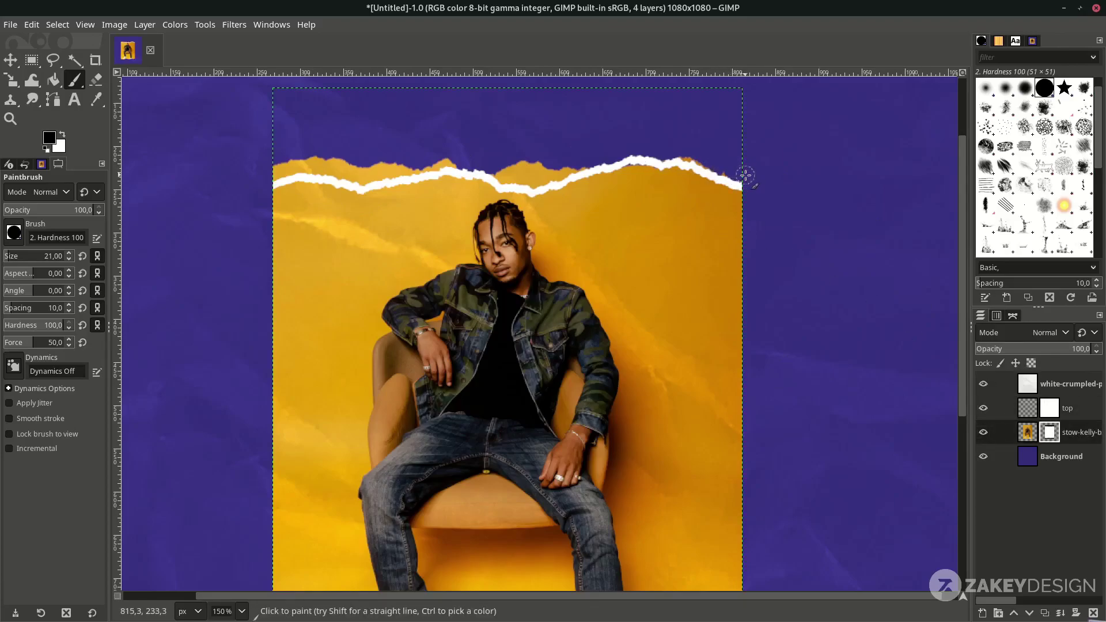
pyautogui.moveTo(721, 171)
pyautogui.mouseDown()
pyautogui.moveTo(599, 158)
pyautogui.moveTo(501, 176)
pyautogui.moveTo(288, 167)
pyautogui.mouseUp()
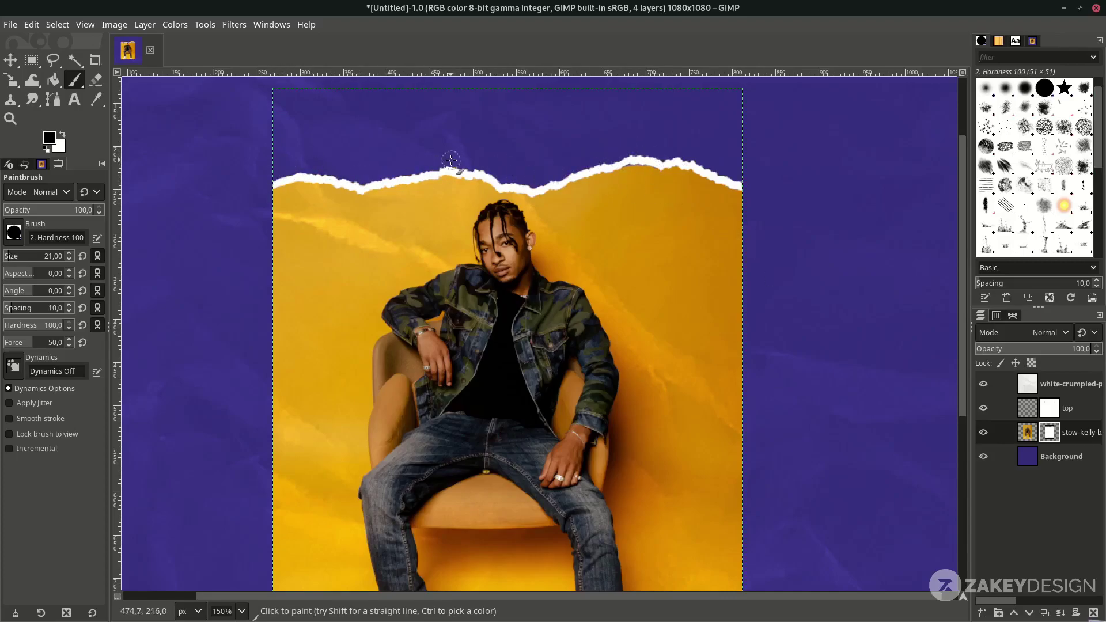
pyautogui.click(62, 136)
pyautogui.scroll(-3, 655, 247)
pyautogui.click(1002, 409)
# Create a 'bottom' layer and stamp a white torn strip with a 700 torn brush.
pyautogui.click(983, 613)
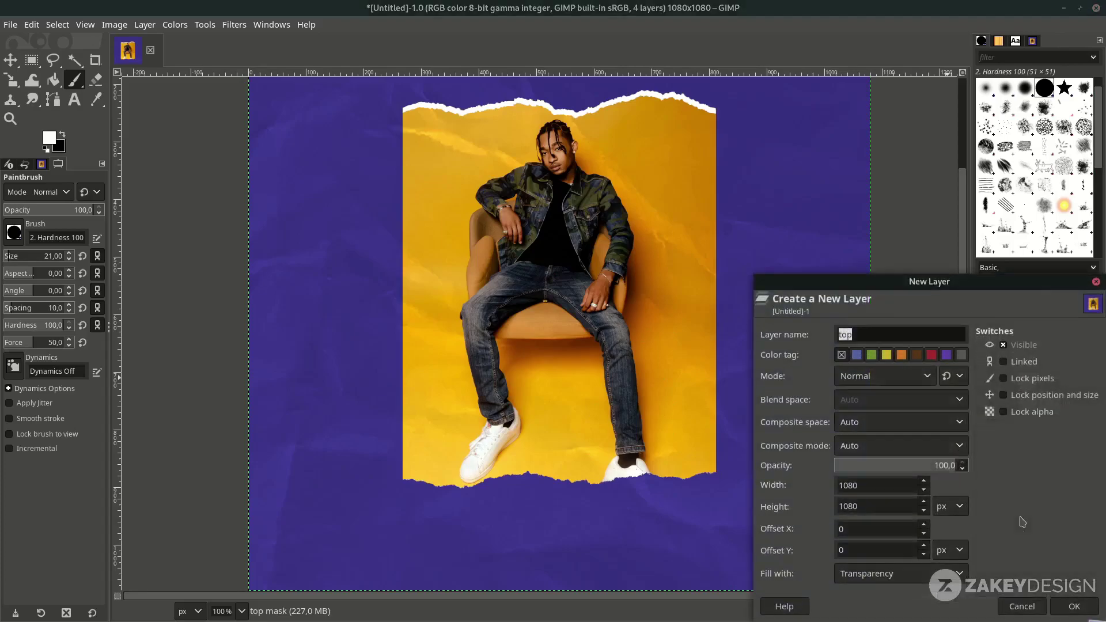
pyautogui.write('bottom')
pyautogui.press('Return')
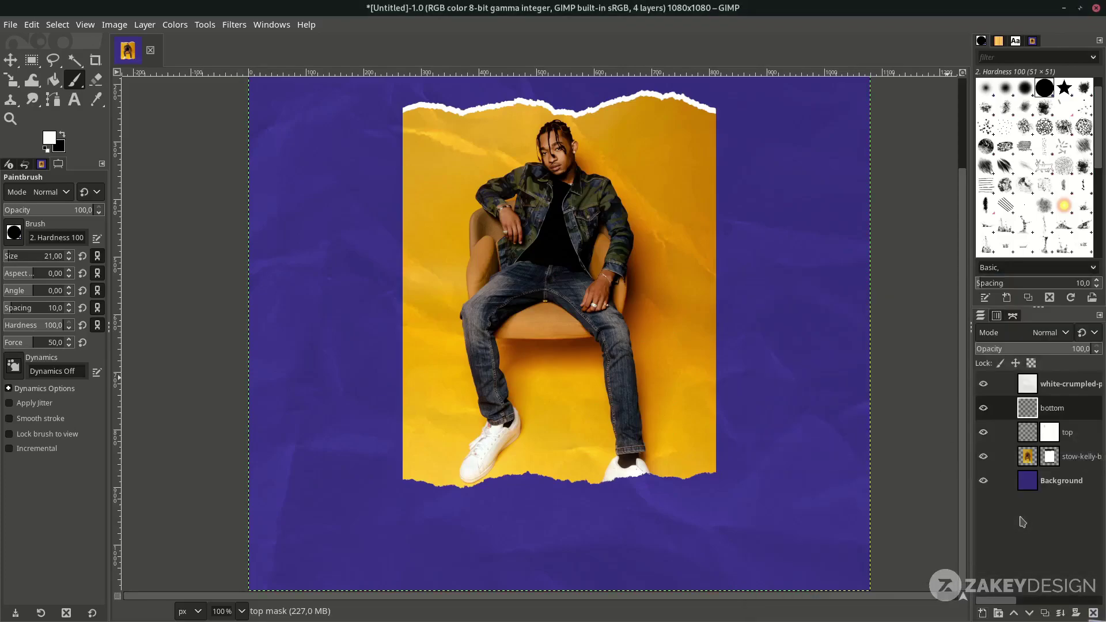
pyautogui.click(14, 233)
pyautogui.scroll(-7, 60, 336)
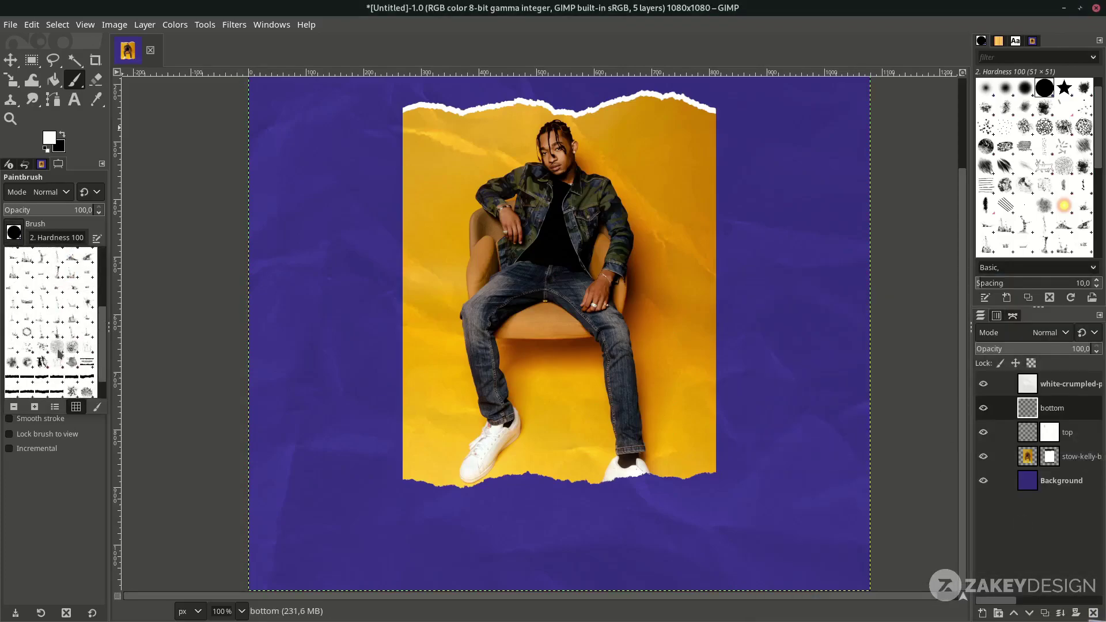
pyautogui.click(58, 361)
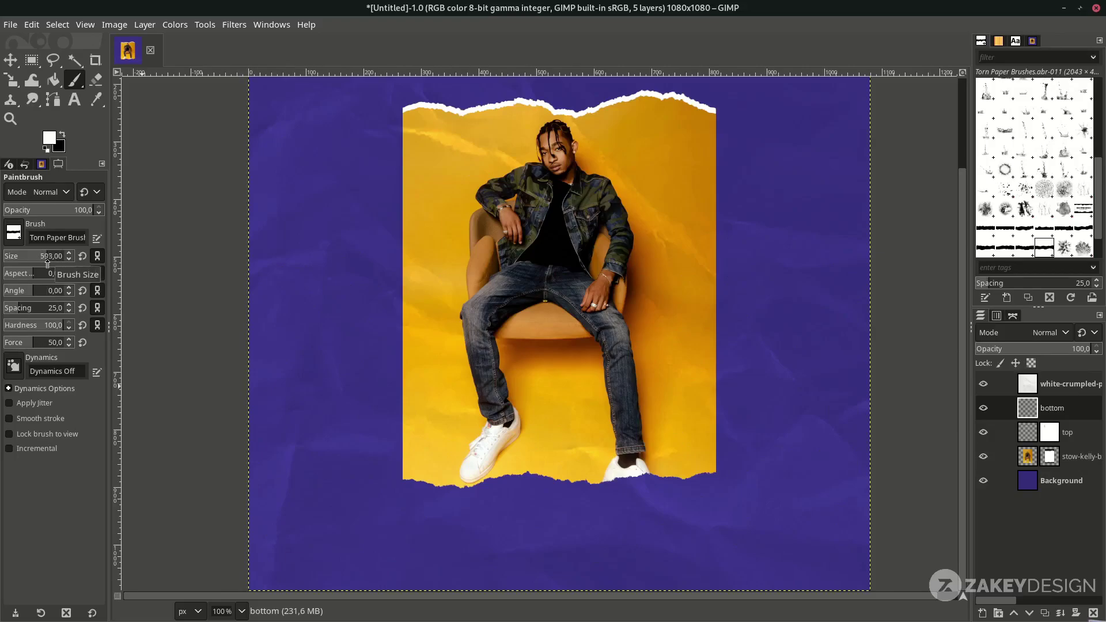
pyautogui.moveTo(51, 264); pyautogui.dragTo(53, 263)
pyautogui.click(557, 500)
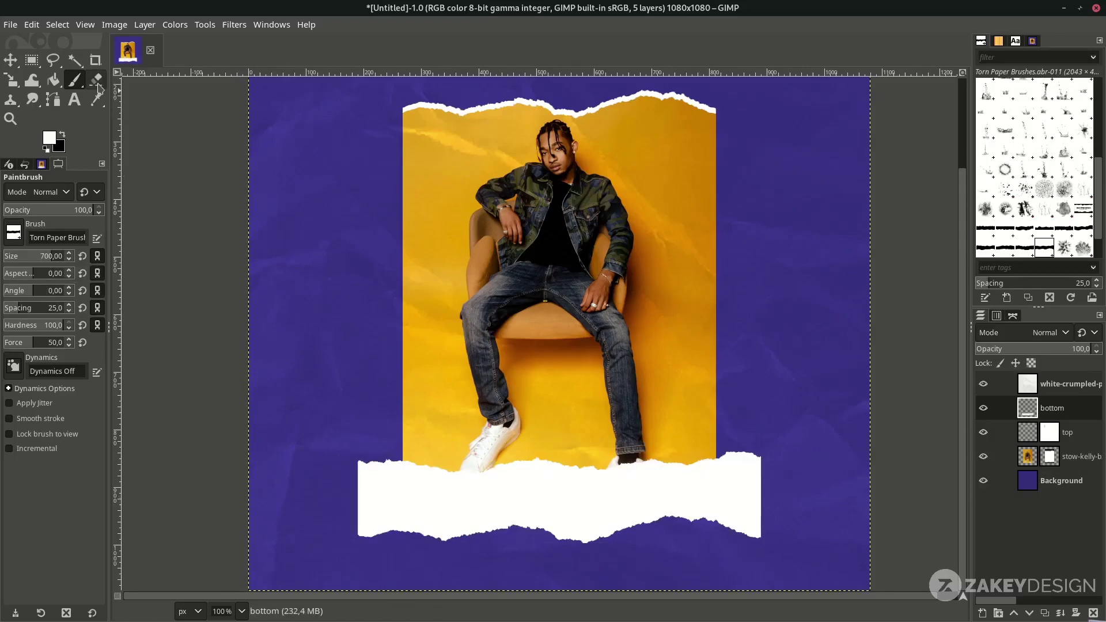
# Erase most of the bottom strip and add a white mask to the bottom layer.
pyautogui.click(98, 84)
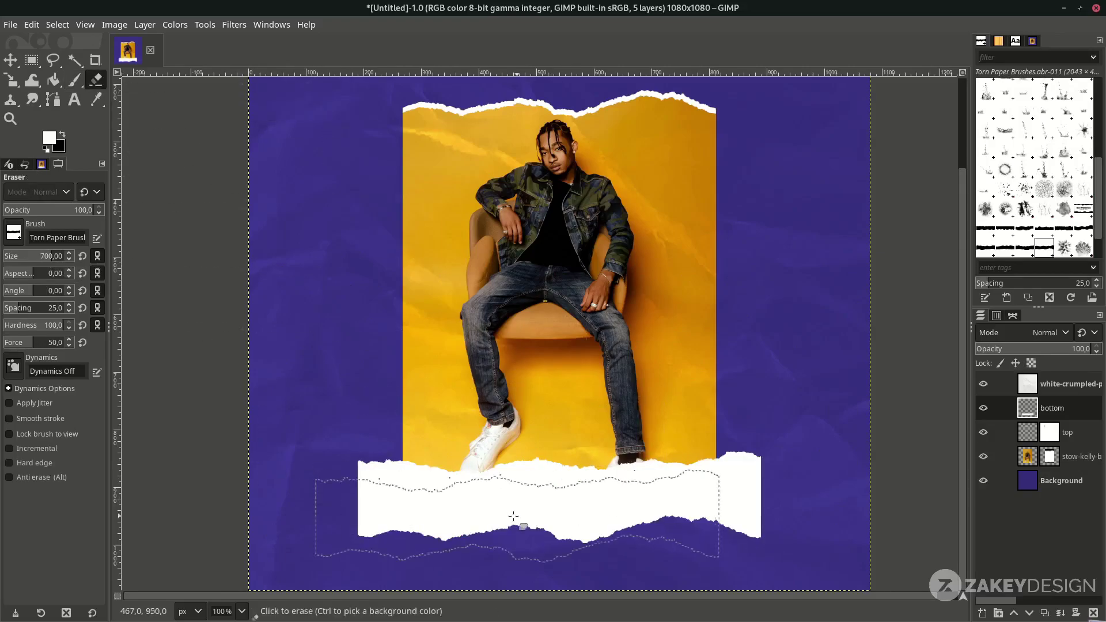
pyautogui.click(562, 502)
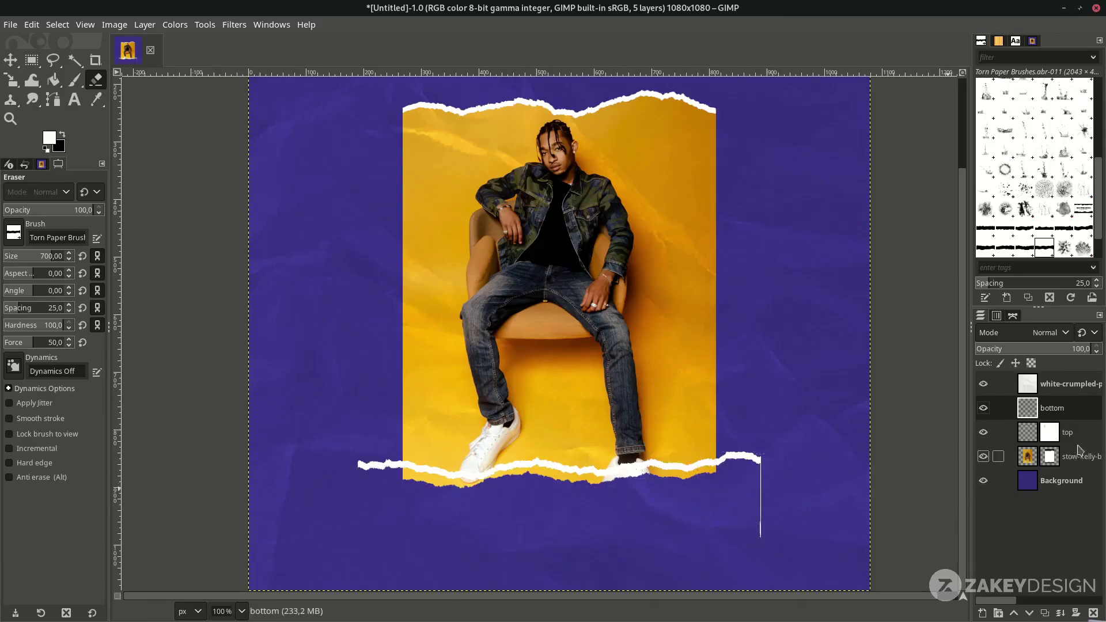
pyautogui.rightClick(1076, 420)
pyautogui.click(1028, 275)
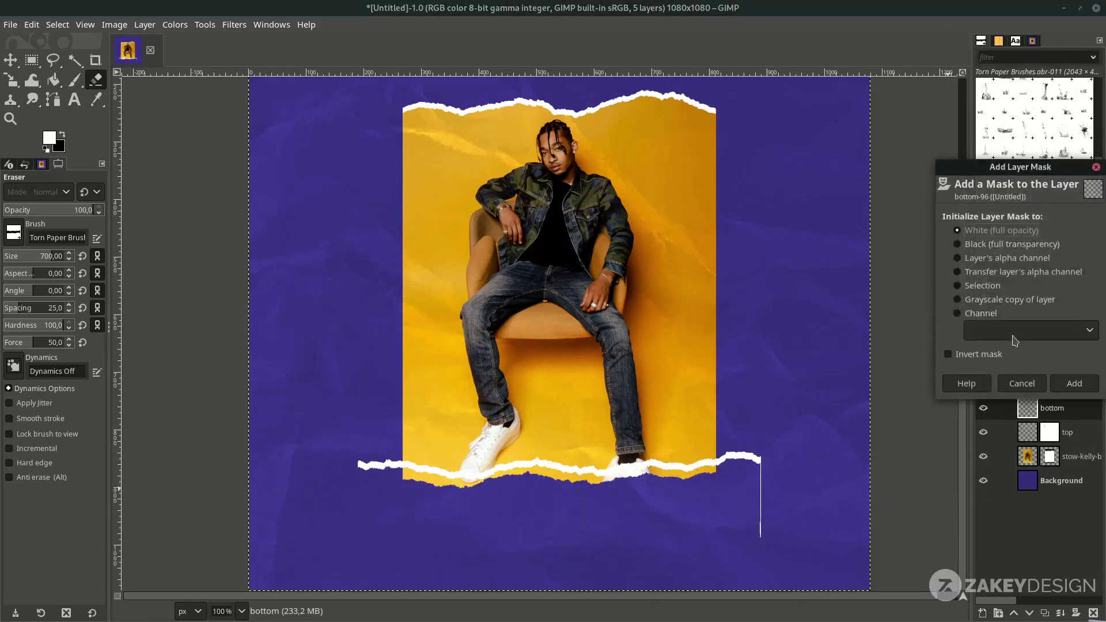
pyautogui.click(1077, 383)
# Select the 2. Hardness 100 brush for the Paintbrush.
pyautogui.click(74, 80)
pyautogui.click(13, 232)
pyautogui.scroll(5, 55, 323)
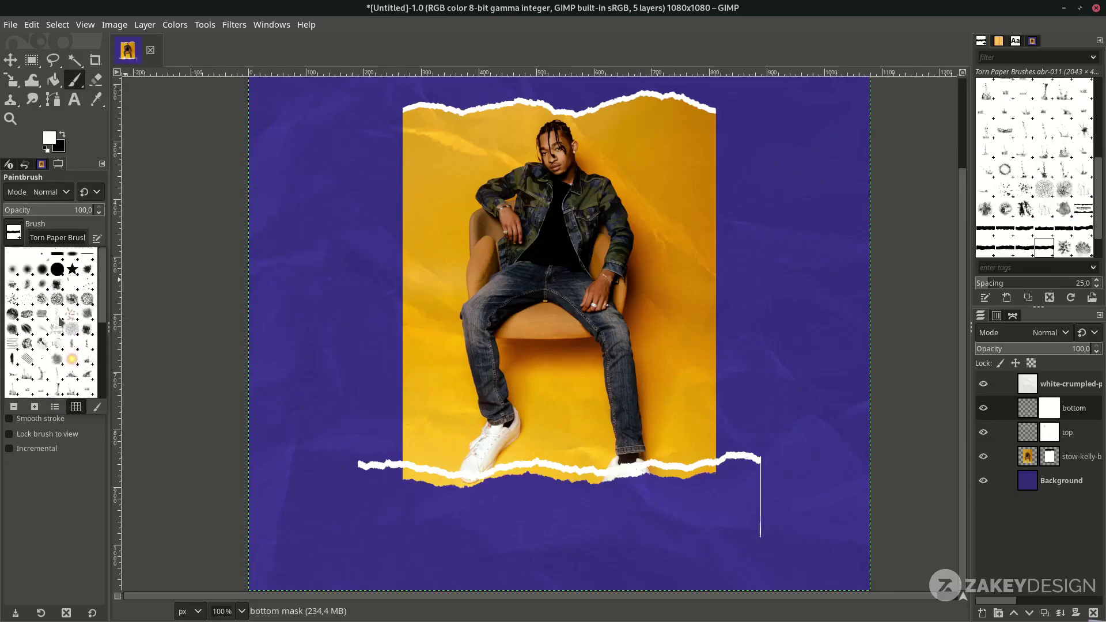
pyautogui.click(56, 275)
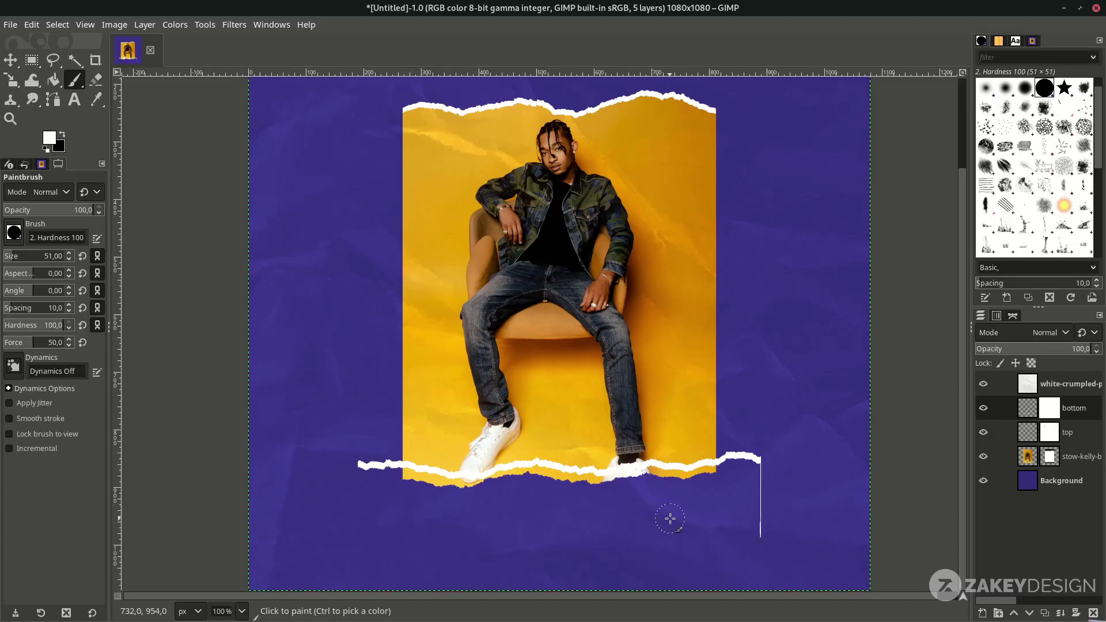
# Mask out the stray white lines and pieces past the photo's sides with an 18 px brush.
pyautogui.scroll(3, 677, 526)
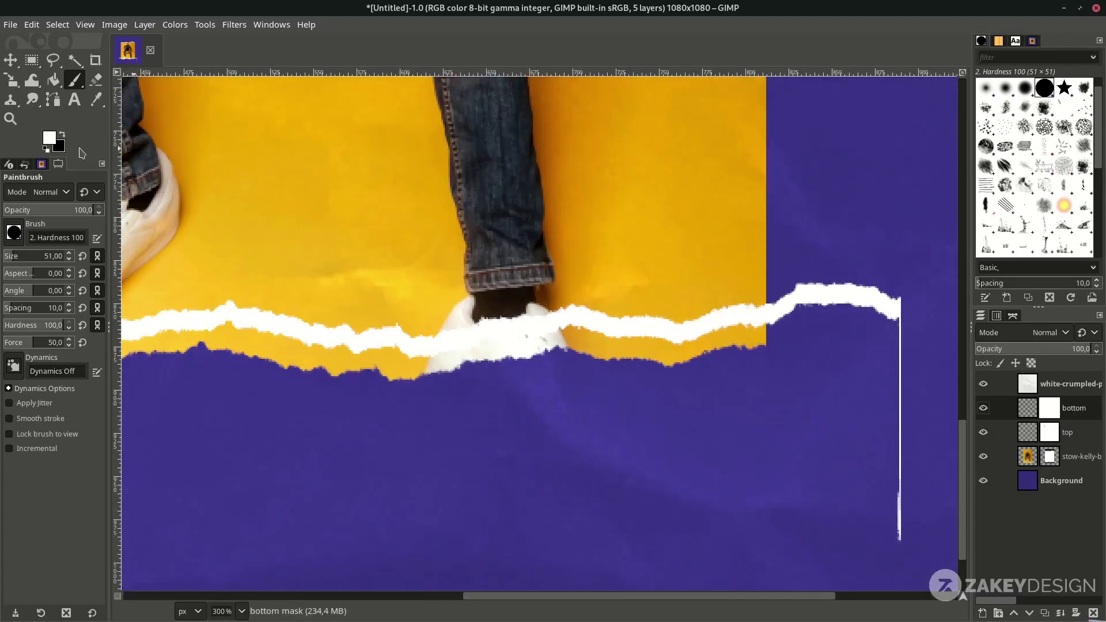
pyautogui.moveTo(899, 412); pyautogui.dragTo(904, 503)
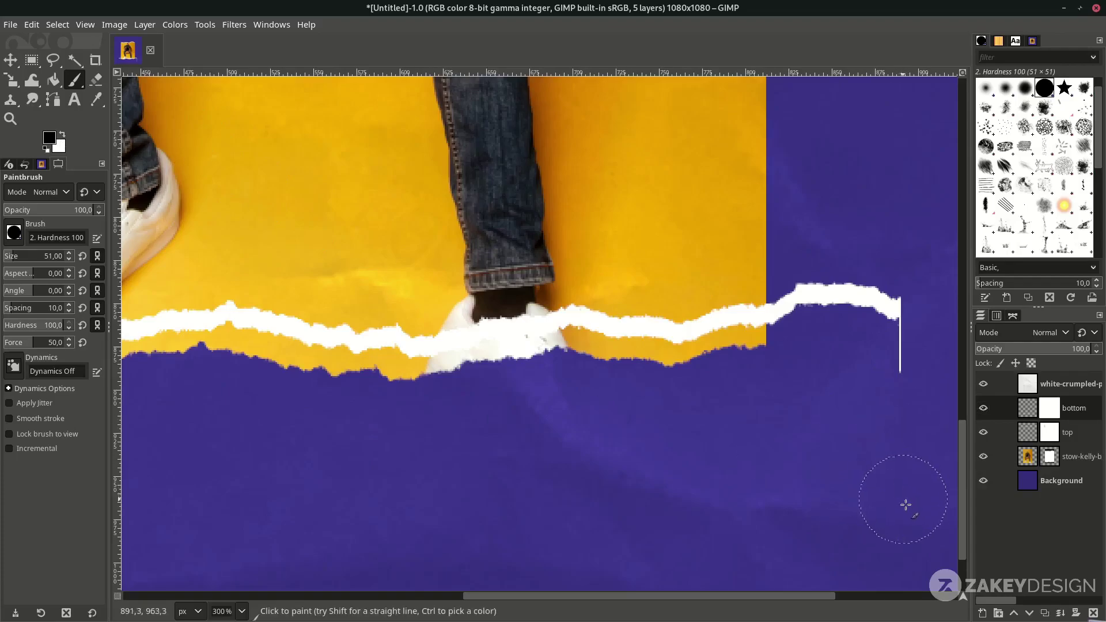
pyautogui.moveTo(915, 346)
pyautogui.mouseDown()
pyautogui.moveTo(905, 283)
pyautogui.moveTo(827, 266)
pyautogui.moveTo(785, 322)
pyautogui.mouseUp()
pyautogui.click(8, 255)
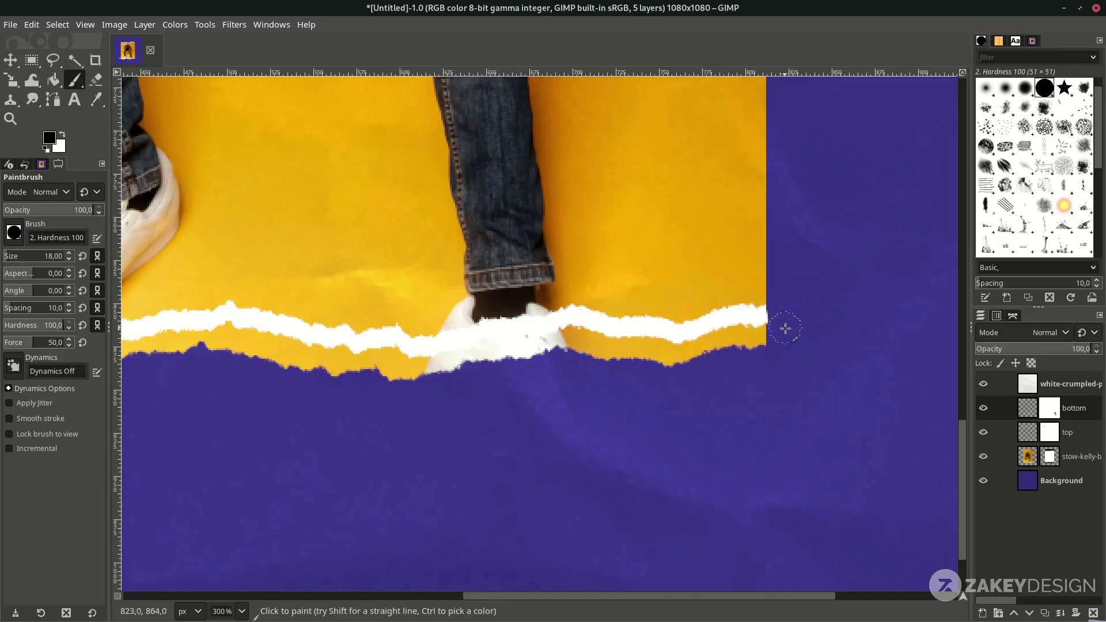
pyautogui.moveTo(779, 597); pyautogui.dragTo(530, 598)
pyautogui.moveTo(327, 343); pyautogui.dragTo(363, 335)
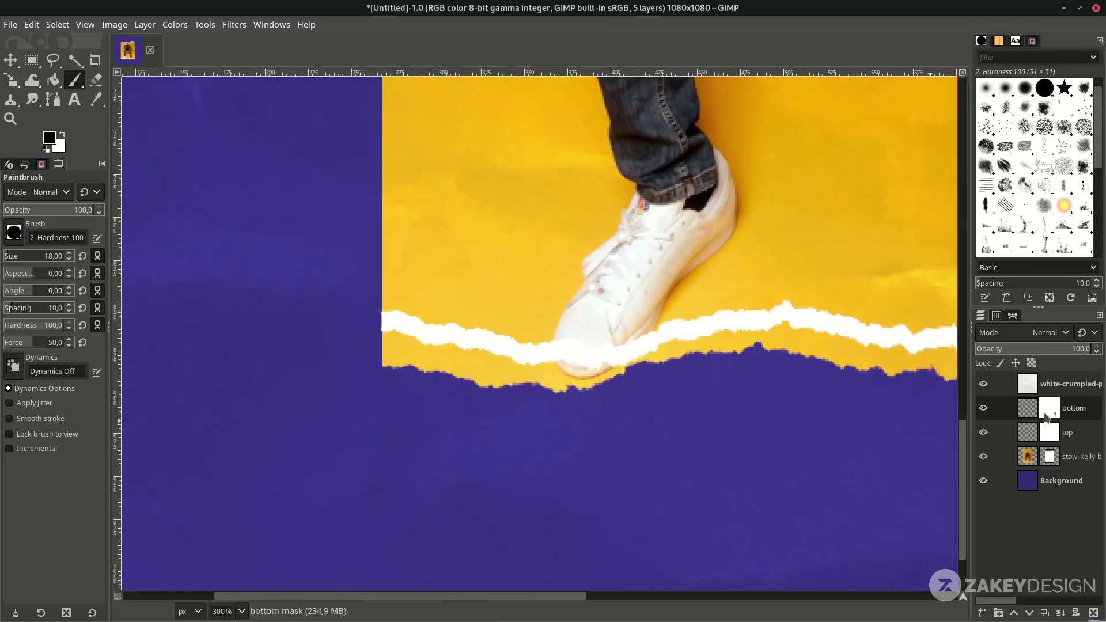
pyautogui.scroll(-3, 491, 340)
pyautogui.scroll(1, 491, 334)
pyautogui.scroll(2, 377, 447)
pyautogui.scroll(-1, 381, 453)
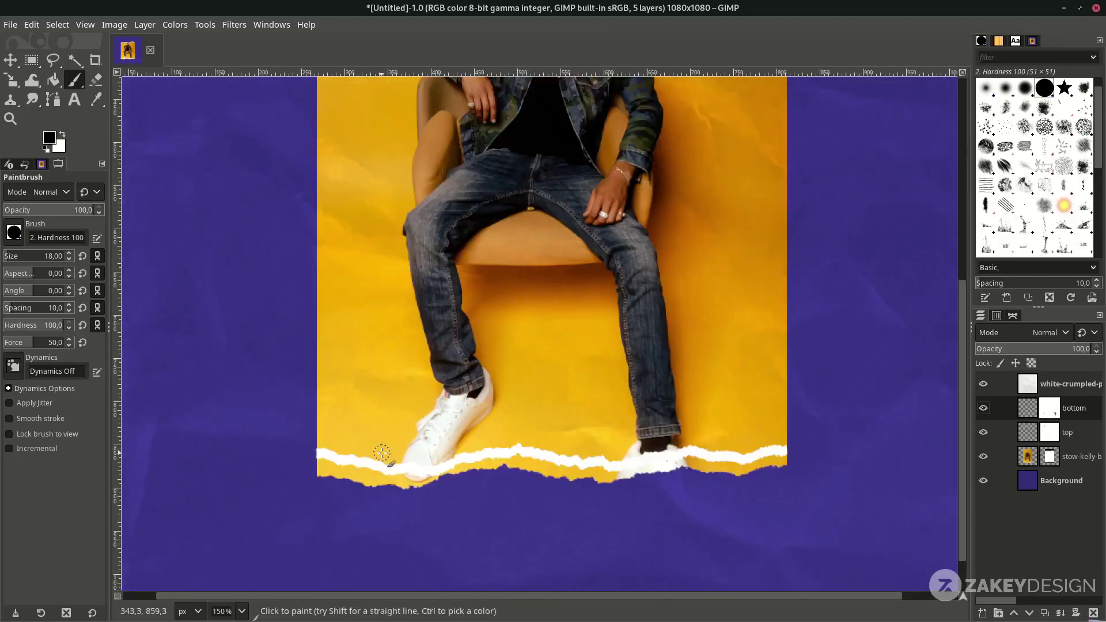
# Paint black on the photo's mask to hide the yellow below the torn edge.
pyautogui.click(1056, 462)
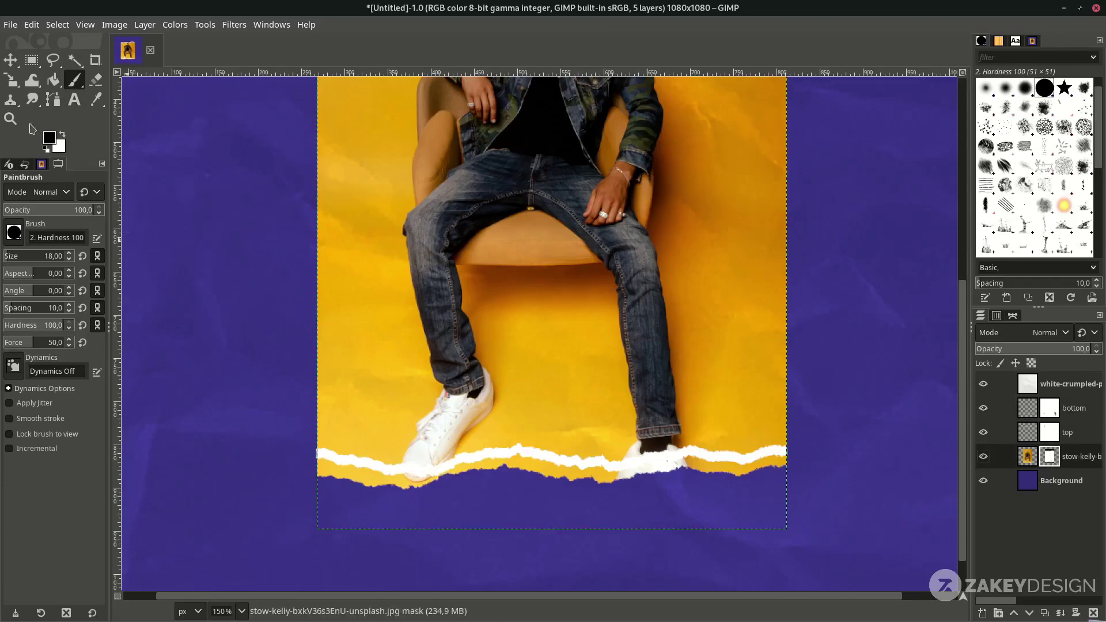
pyautogui.scroll(1, 337, 470)
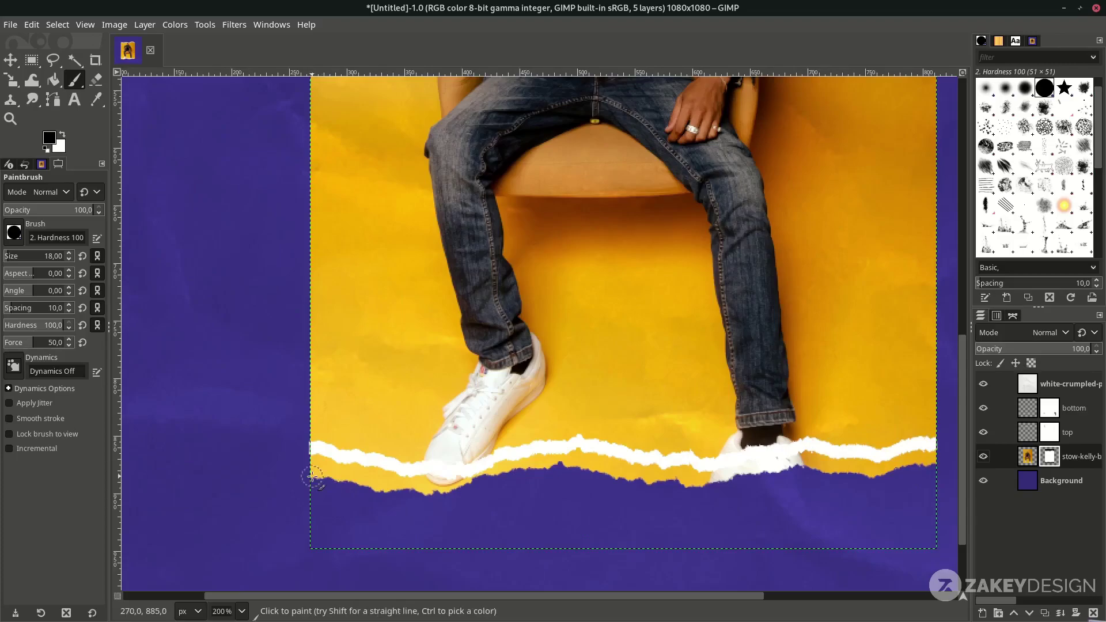
pyautogui.moveTo(375, 487)
pyautogui.mouseDown()
pyautogui.moveTo(327, 487)
pyautogui.moveTo(451, 509)
pyautogui.moveTo(577, 486)
pyautogui.moveTo(856, 494)
pyautogui.moveTo(939, 483)
pyautogui.mouseUp()
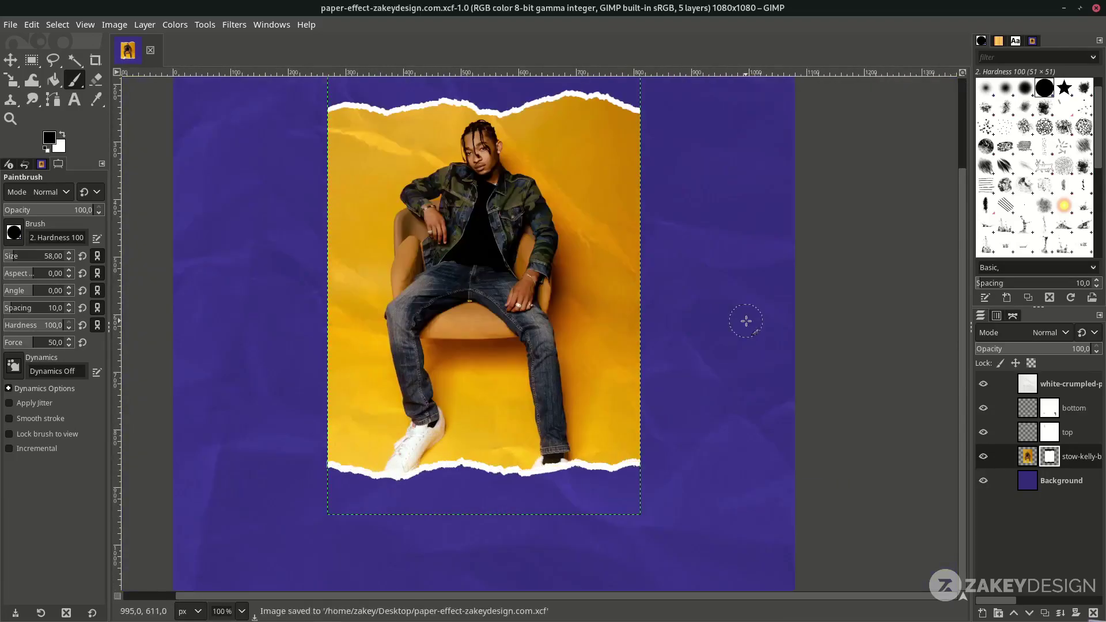
# Add a new layer named left just above the bottom layer.
pyautogui.click(1074, 408)
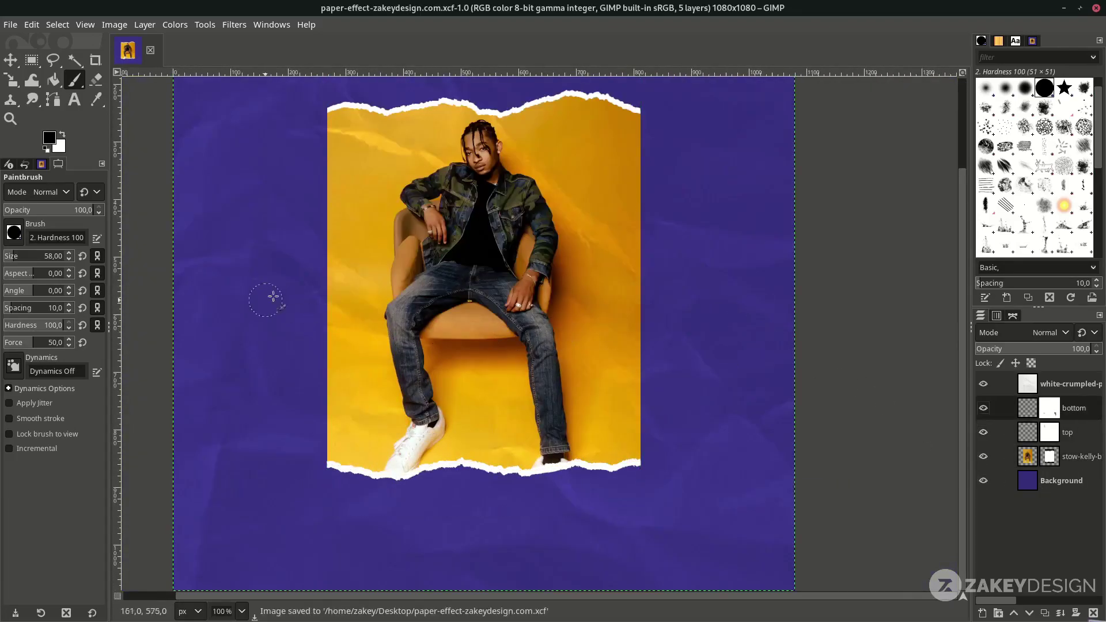
pyautogui.click(982, 613)
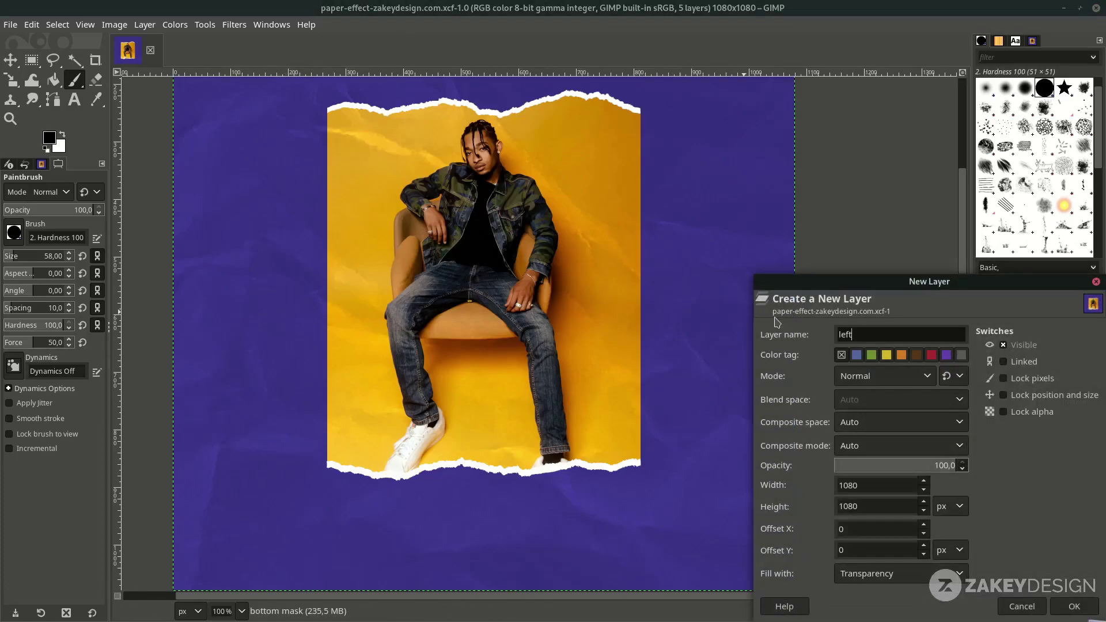
pyautogui.press('Return')
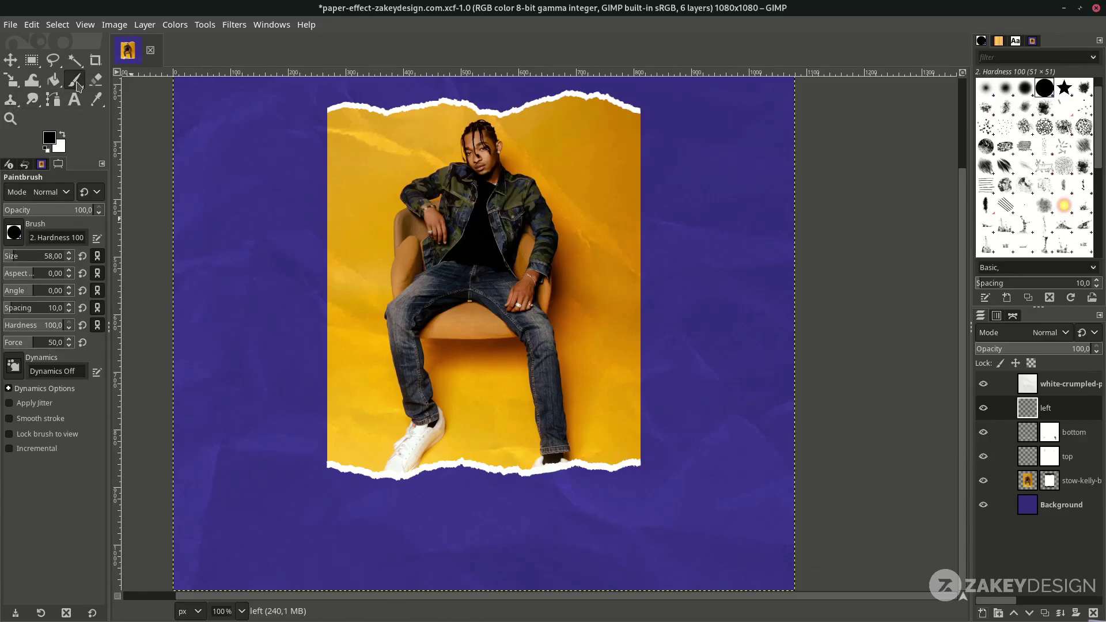
# Stamp a white Torn Paper Brush strip at size 632 along the photo's left edge, then erase its outer part.
pyautogui.click(14, 234)
pyautogui.scroll(-5, 61, 356)
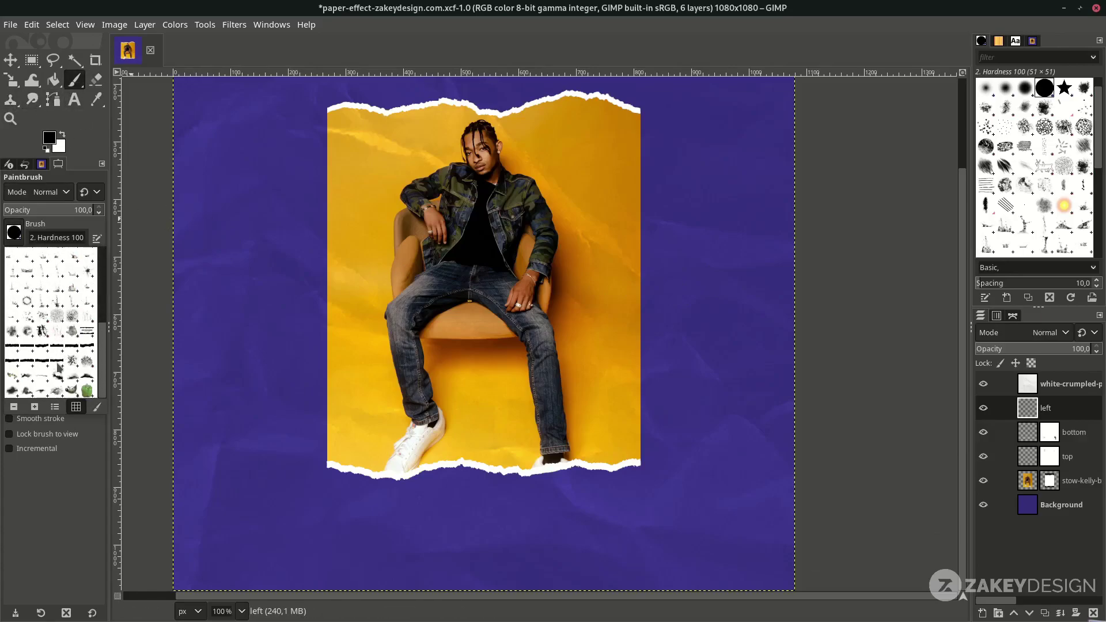
pyautogui.doubleClick(46, 365)
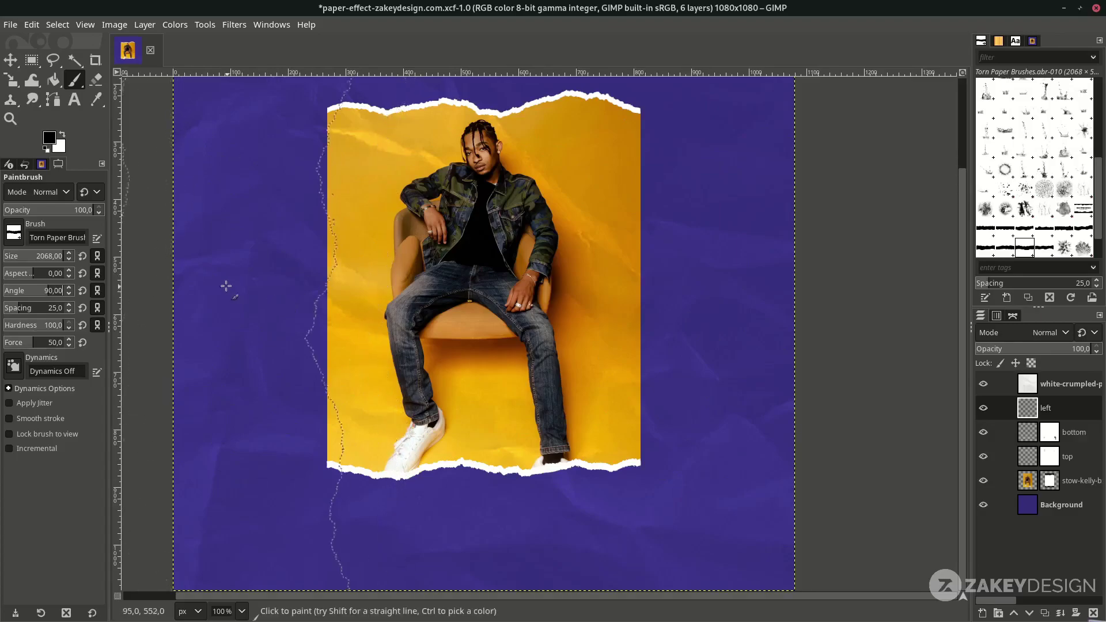
pyautogui.scroll(-2, 56, 260)
pyautogui.moveTo(54, 259); pyautogui.dragTo(49, 258)
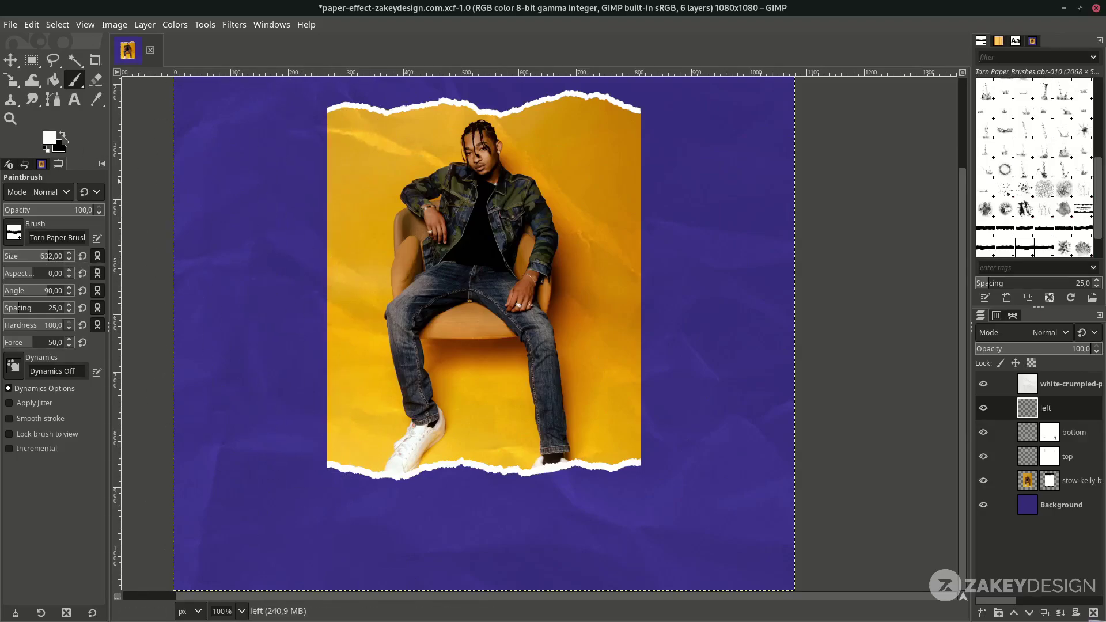
pyautogui.click(297, 288)
pyautogui.hotkey('shift', 'e')
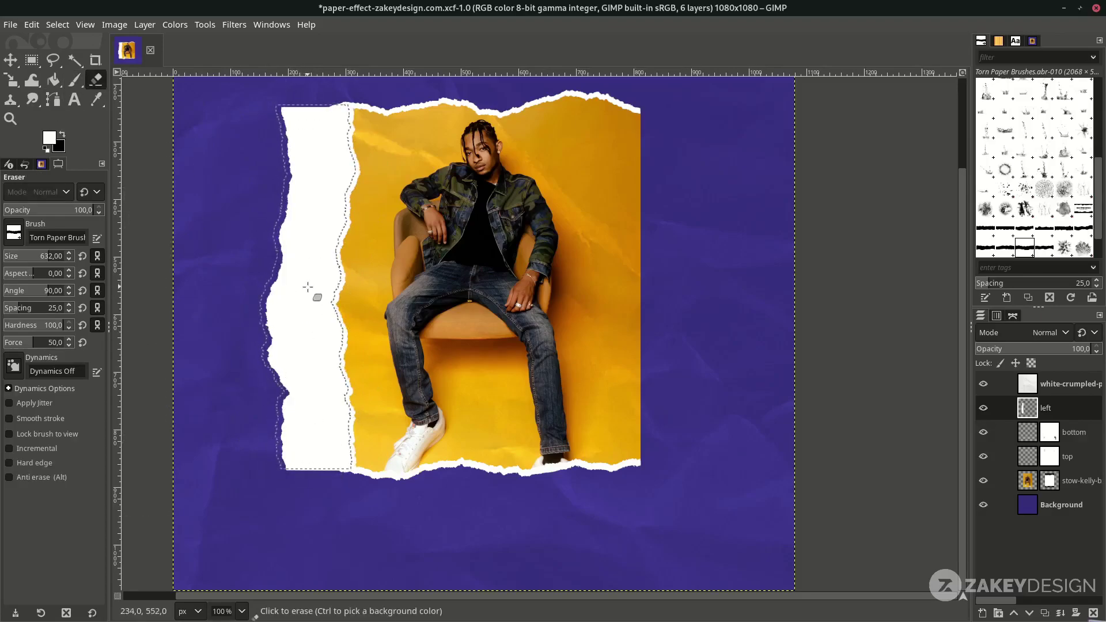
pyautogui.click(307, 286)
# Give the left layer a white layer mask.
pyautogui.press('m')
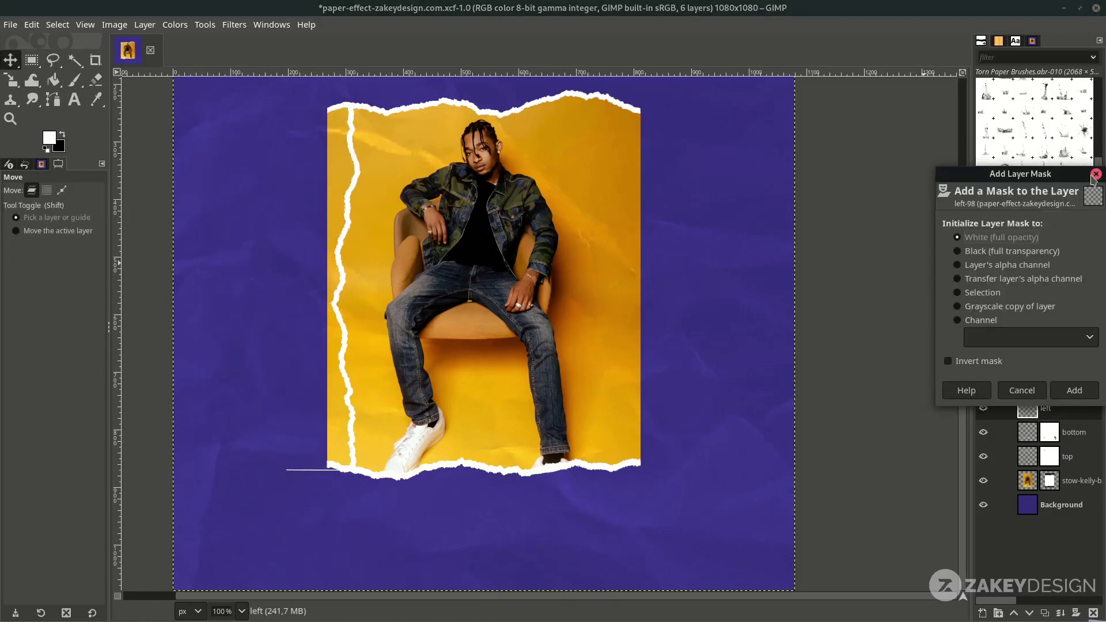
pyautogui.click(1094, 176)
pyautogui.rightClick(1083, 409)
pyautogui.click(1028, 268)
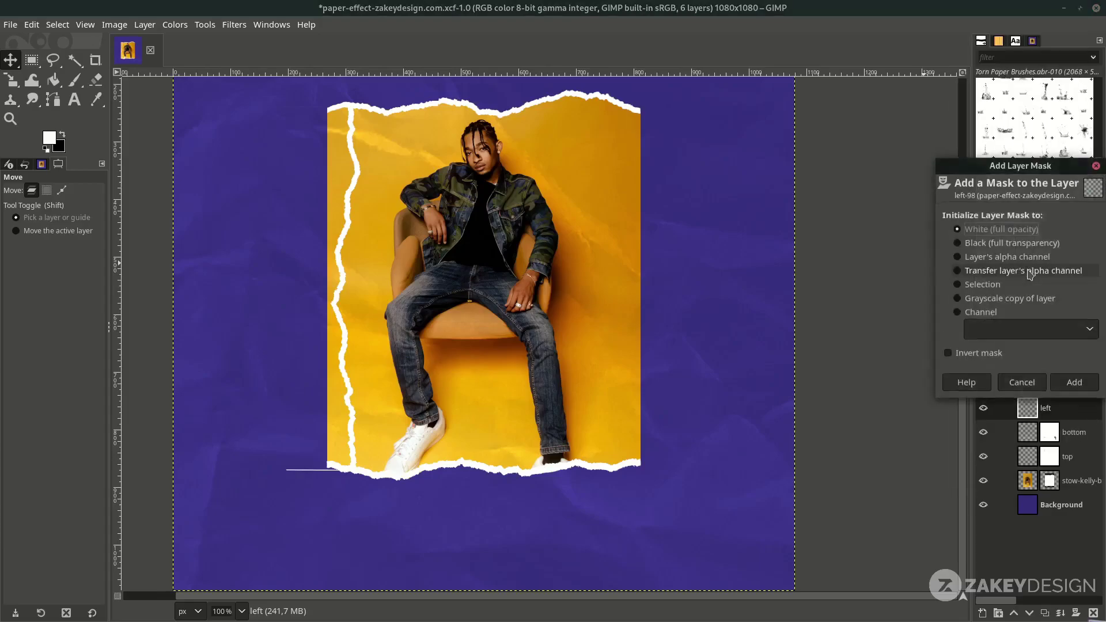
pyautogui.click(1075, 383)
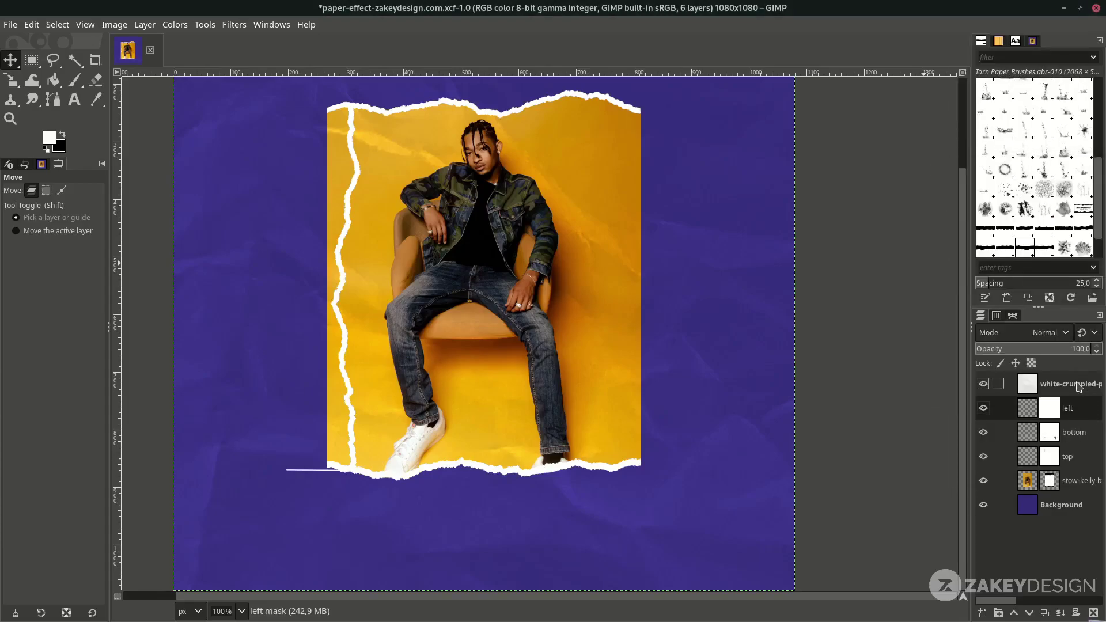
# Using the 2. Hardness 100 brush, mask away the yellow strip outside the left torn edge.
pyautogui.click(74, 79)
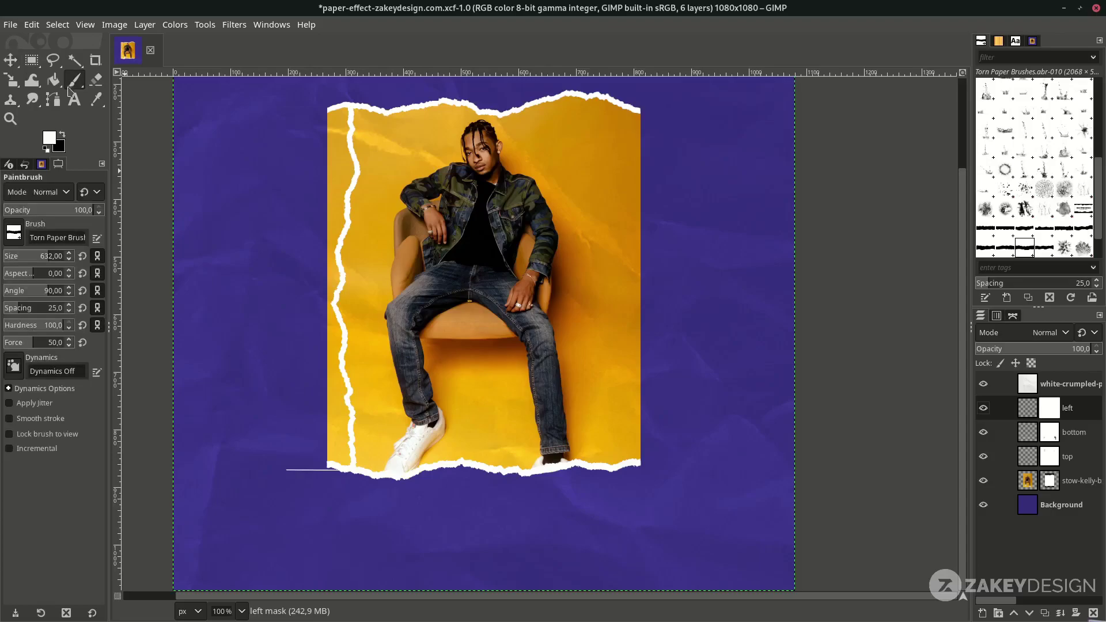
pyautogui.click(20, 242)
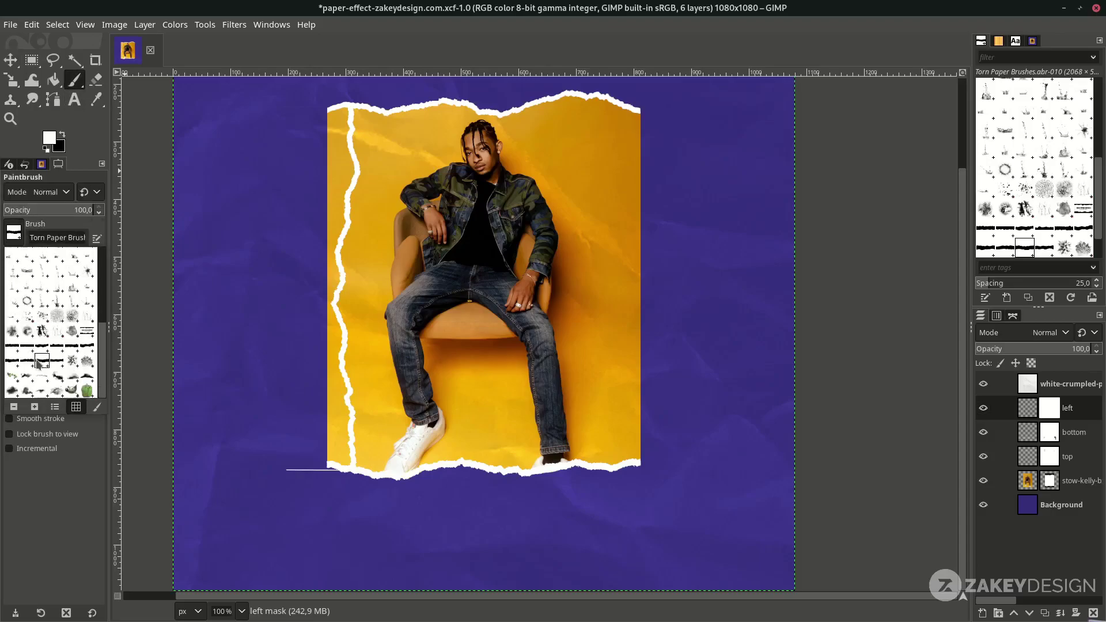
pyautogui.click(58, 271)
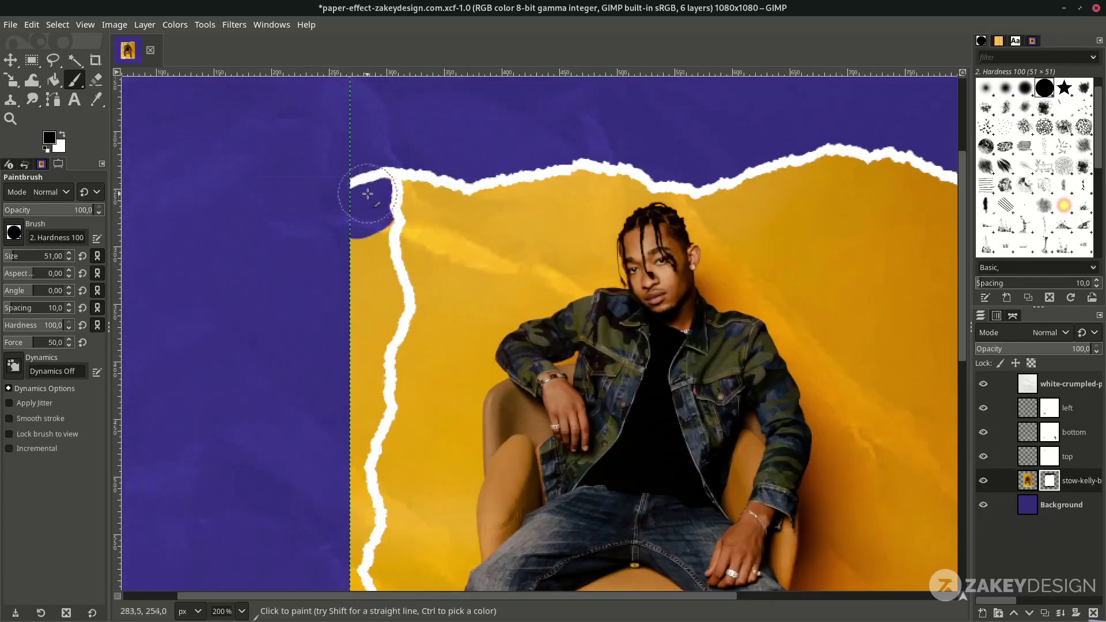
pyautogui.scroll(-3, 368, 231)
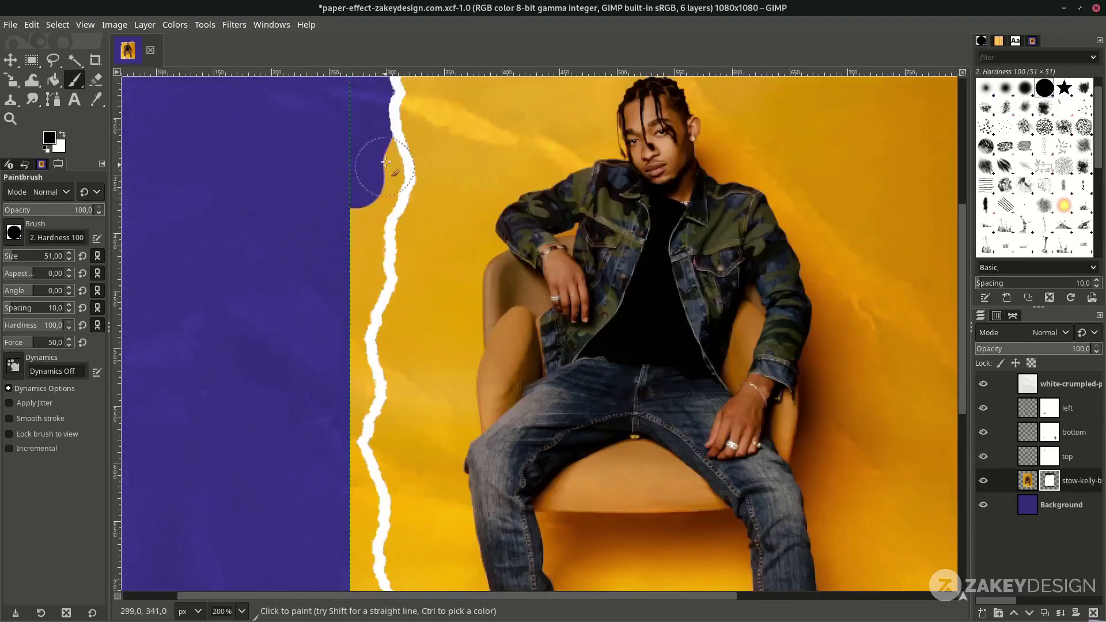
pyautogui.scroll(-5, 354, 231)
pyautogui.moveTo(347, 145)
pyautogui.mouseDown()
pyautogui.moveTo(340, 228)
pyautogui.moveTo(333, 207)
pyautogui.moveTo(351, 239)
pyautogui.moveTo(370, 500)
pyautogui.mouseUp()
pyautogui.scroll(10, 377, 398)
pyautogui.scroll(-10, 382, 390)
# Paint out the leftover corner tips on the top layer's and photo layer's masks.
pyautogui.scroll(-2, 413, 288)
pyautogui.scroll(1, 464, 309)
pyautogui.click(1067, 457)
pyautogui.scroll(5, 346, 518)
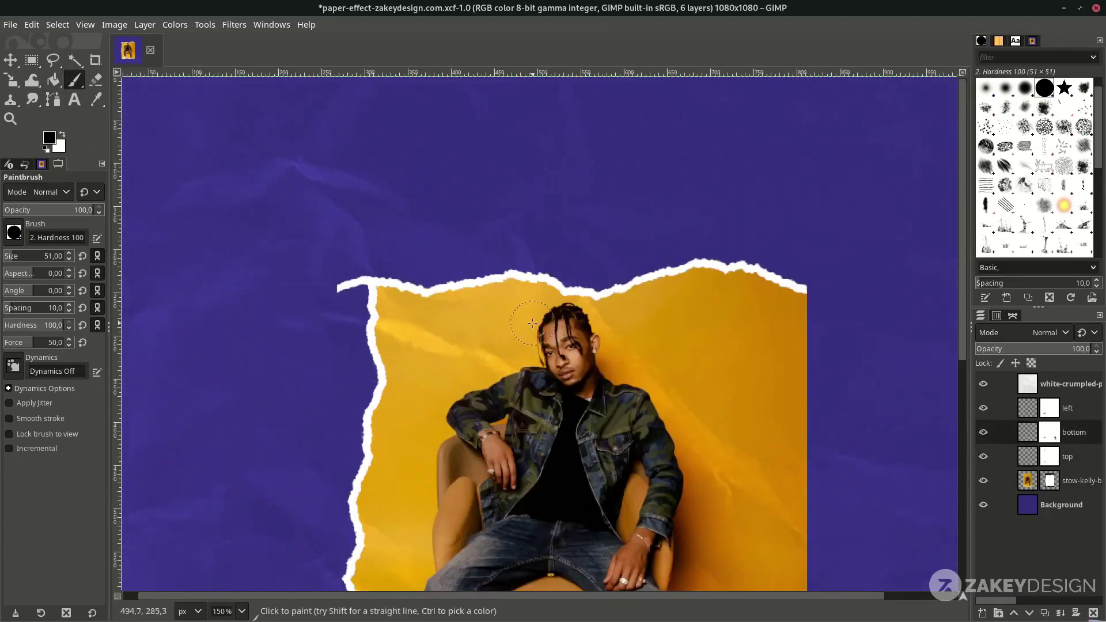
pyautogui.click(349, 288)
pyautogui.click(1049, 481)
pyautogui.click(348, 283)
pyautogui.scroll(-2, 674, 166)
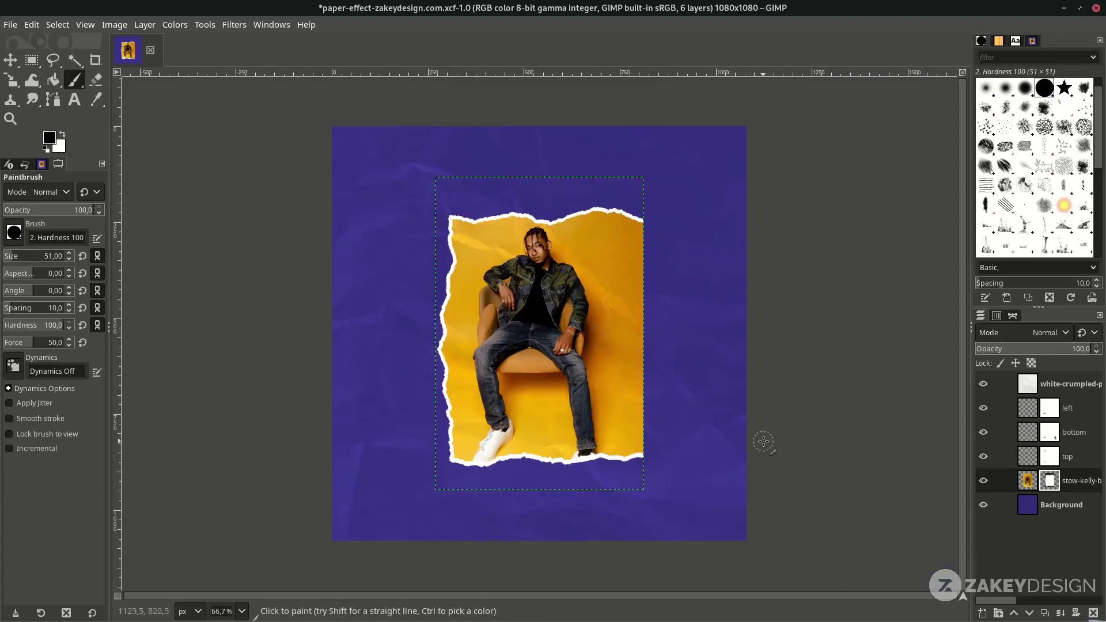
pyautogui.click(1049, 408)
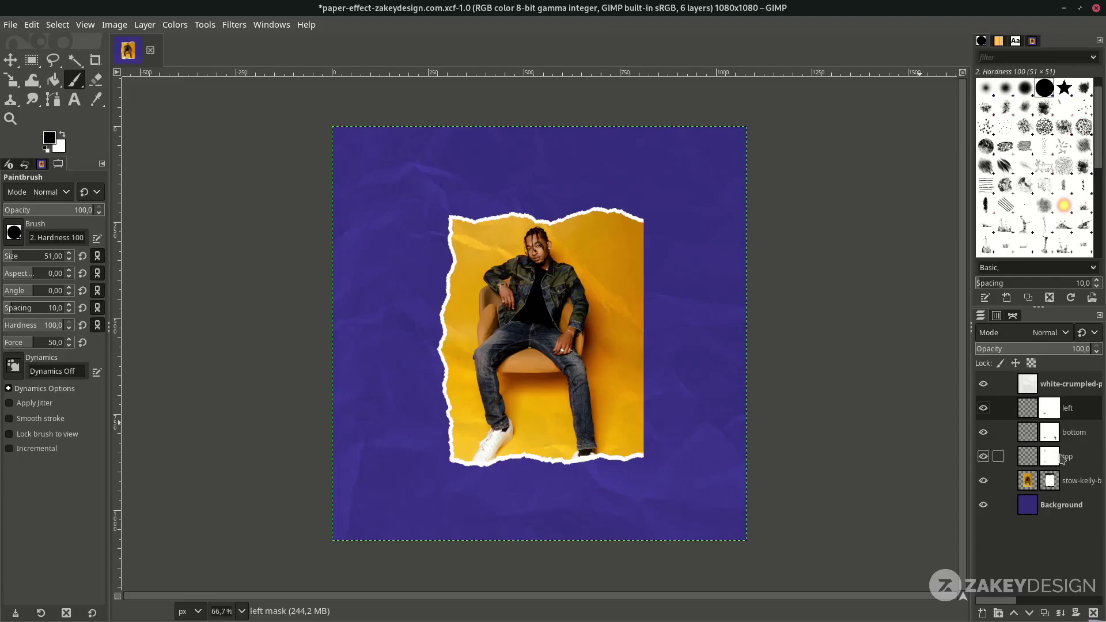
pyautogui.click(985, 614)
# On a new layer named right, stamp a white vertical torn-paper strip beside the photo's right side.
pyautogui.write('right')
pyautogui.press('Return')
pyautogui.click(63, 134)
pyautogui.click(14, 232)
pyautogui.moveTo(103, 271)
pyautogui.mouseDown()
pyautogui.moveTo(148, 338)
pyautogui.moveTo(149, 381)
pyautogui.mouseUp()
pyautogui.click(70, 333)
pyautogui.moveTo(45, 292); pyautogui.dragTo(59, 292)
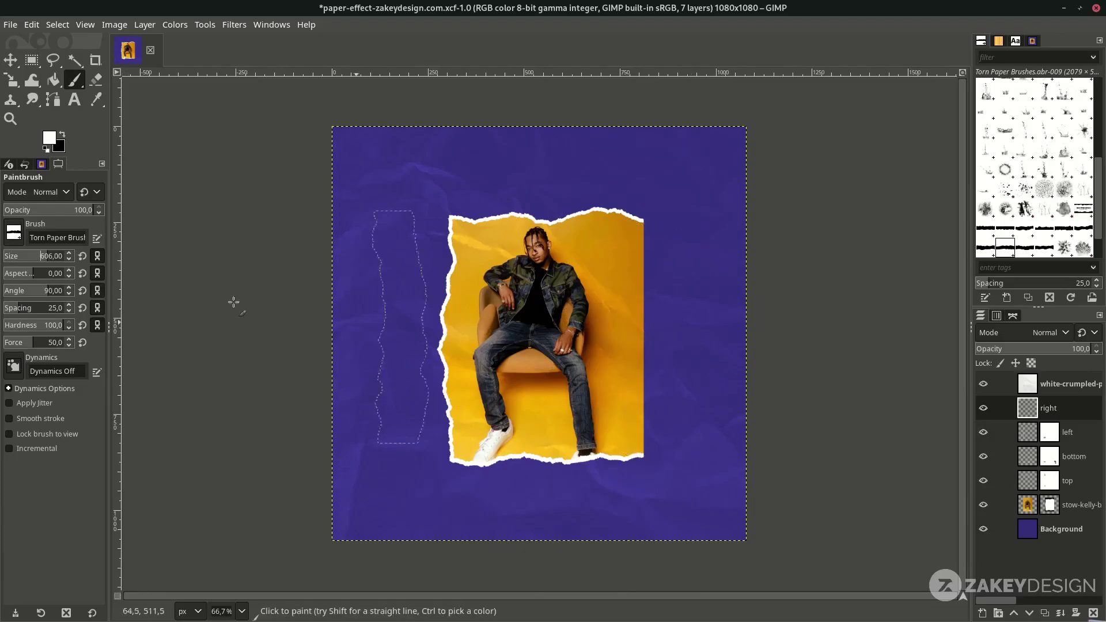
pyautogui.click(662, 340)
# Erase the strip's inner part and mask out the photo beyond the right torn edge.
pyautogui.hotkey('shift', 'e')
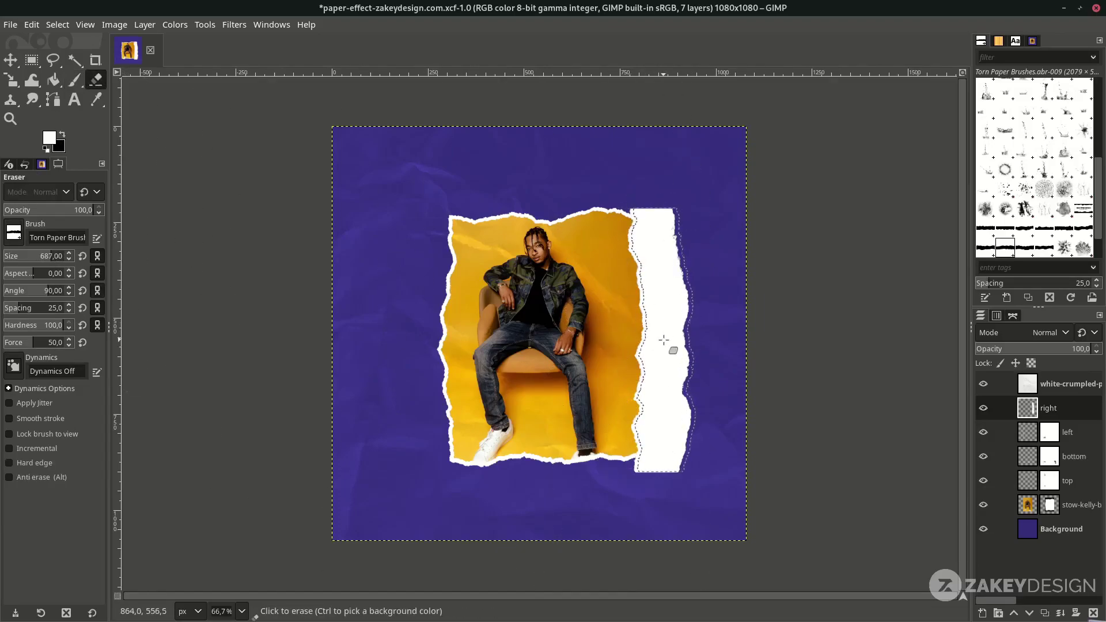
pyautogui.click(665, 345)
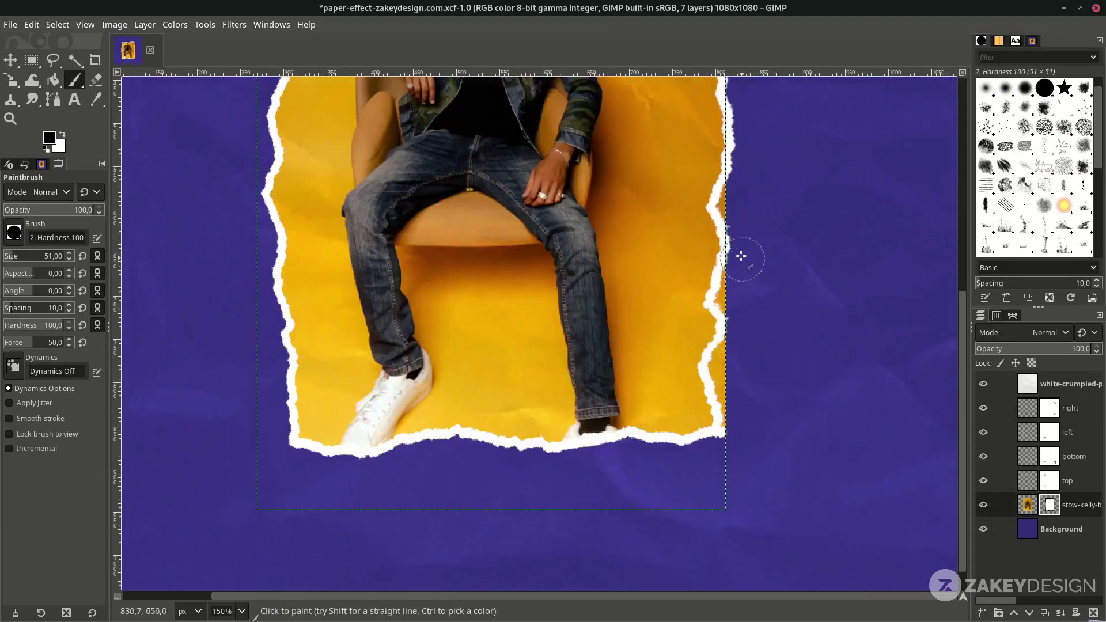
pyautogui.moveTo(740, 255)
pyautogui.mouseDown()
pyautogui.moveTo(744, 197)
pyautogui.moveTo(730, 398)
pyautogui.moveTo(739, 410)
pyautogui.moveTo(730, 365)
pyautogui.mouseUp()
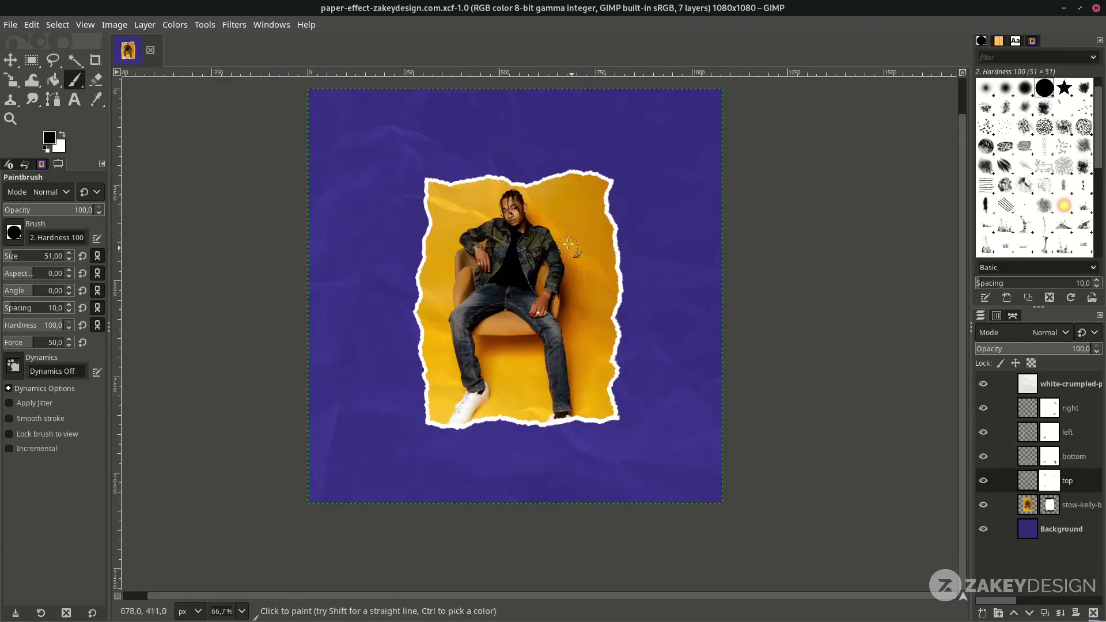
pyautogui.click(1030, 484)
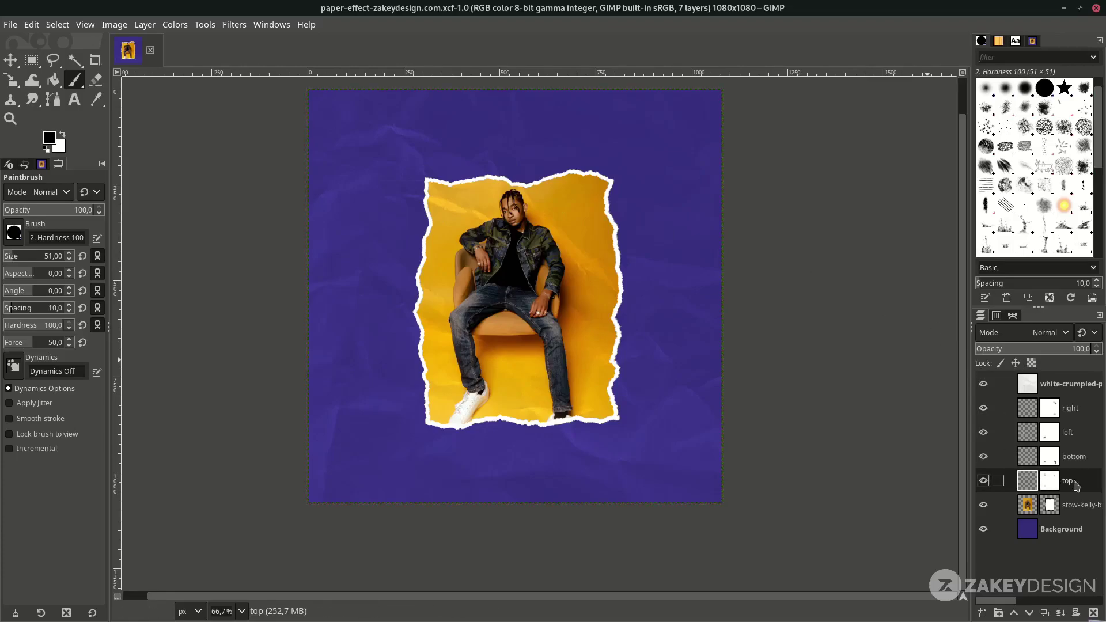
pyautogui.rightClick(1031, 487)
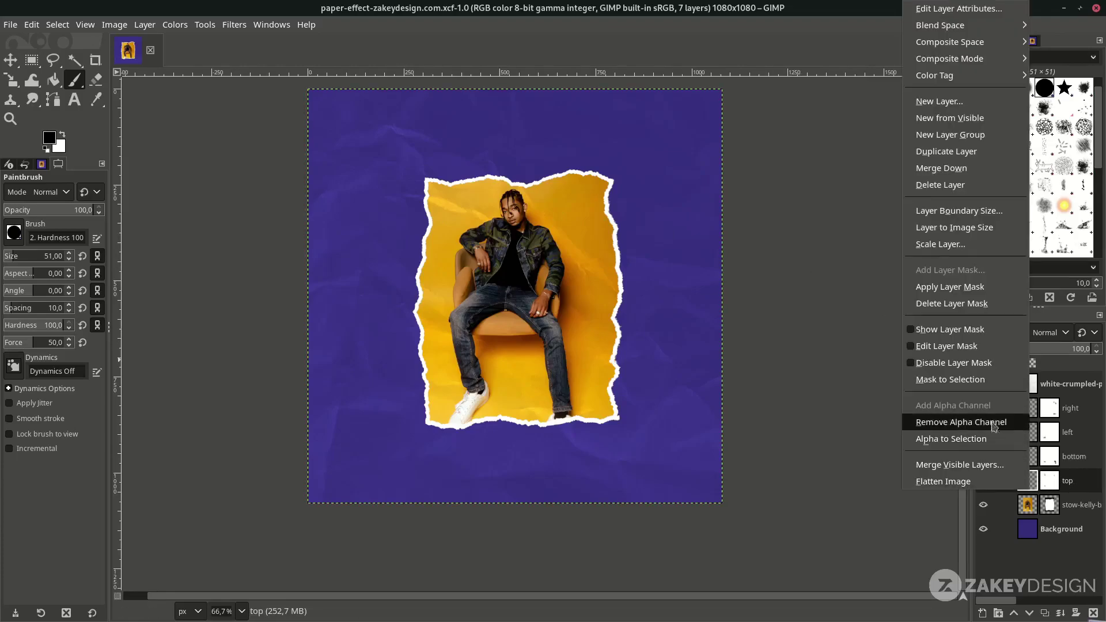
# Select the top edge's shape and softly shade its inner side with a lower-hardness brush.
pyautogui.click(985, 440)
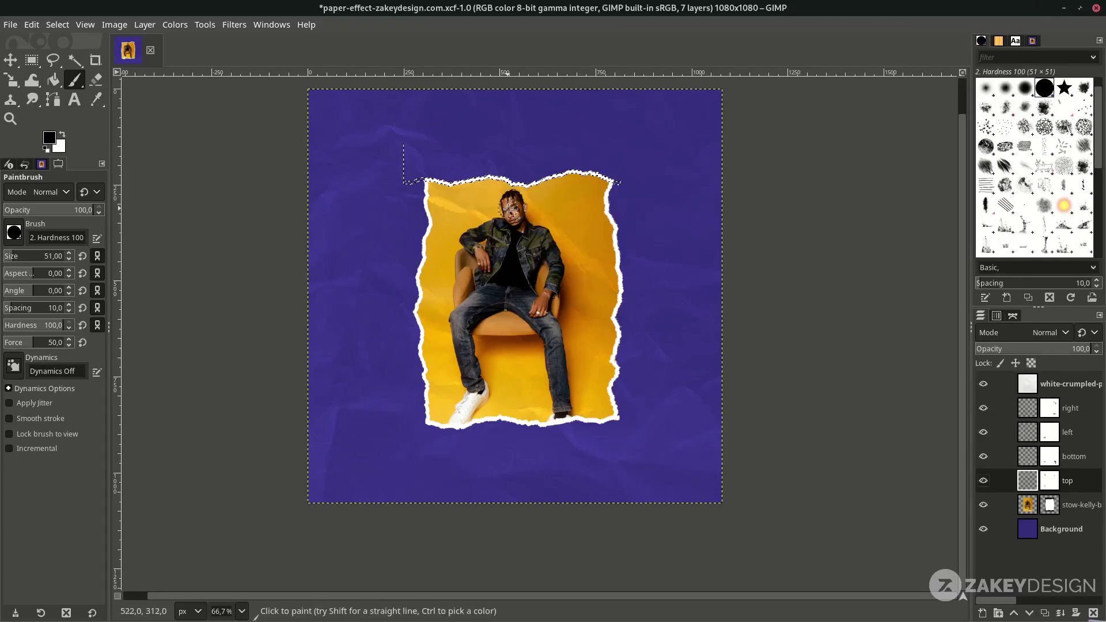
pyautogui.scroll(4, 483, 178)
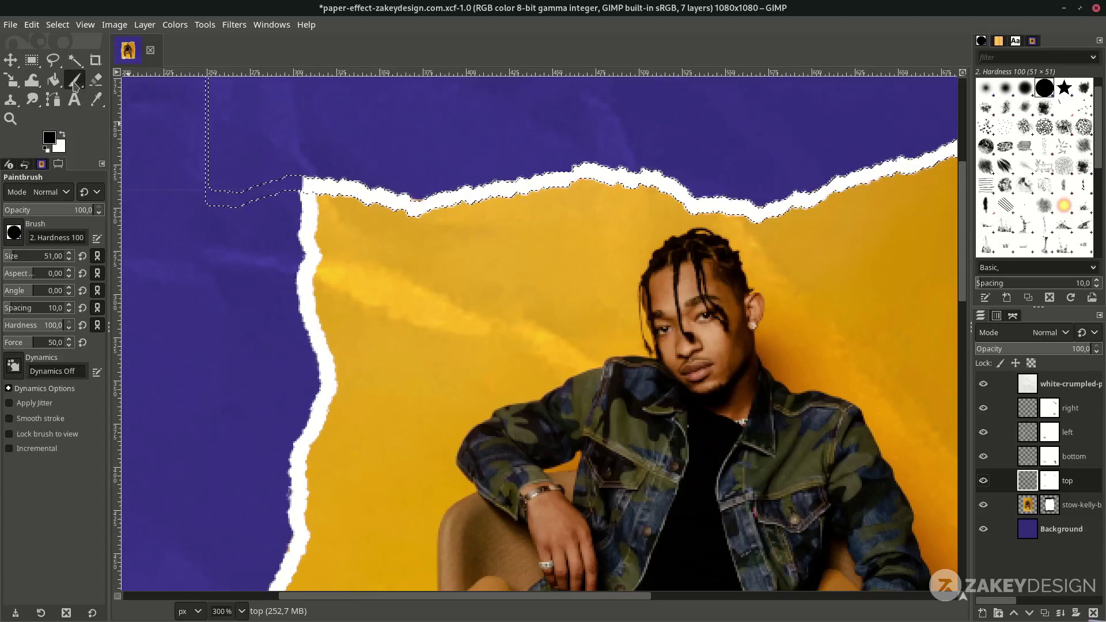
pyautogui.click(14, 233)
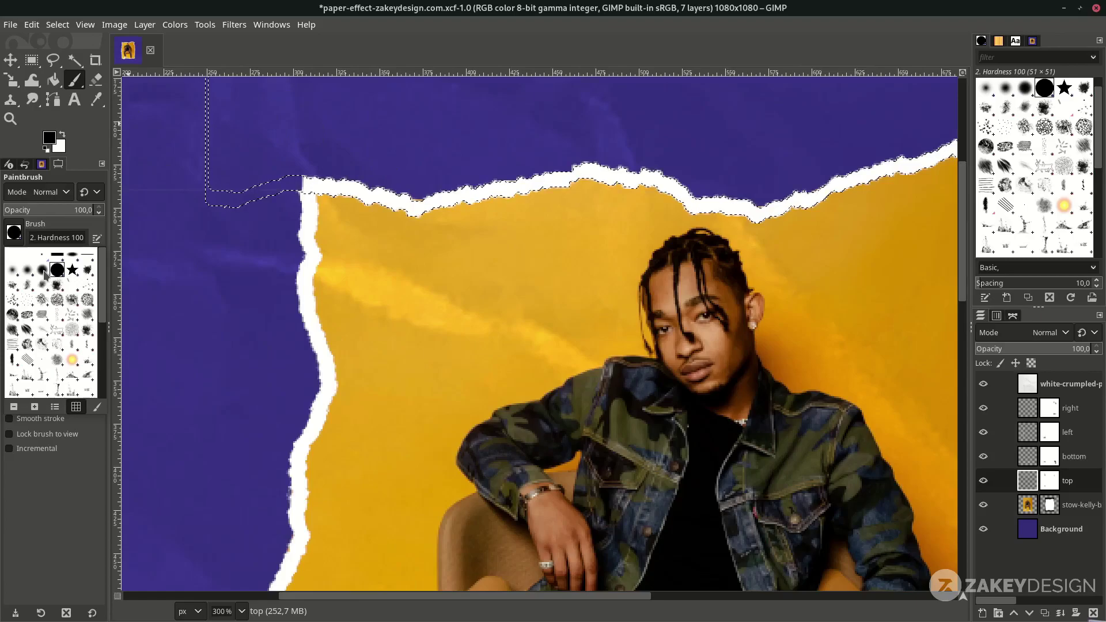
pyautogui.click(83, 163)
pyautogui.moveTo(48, 329); pyautogui.dragTo(34, 328)
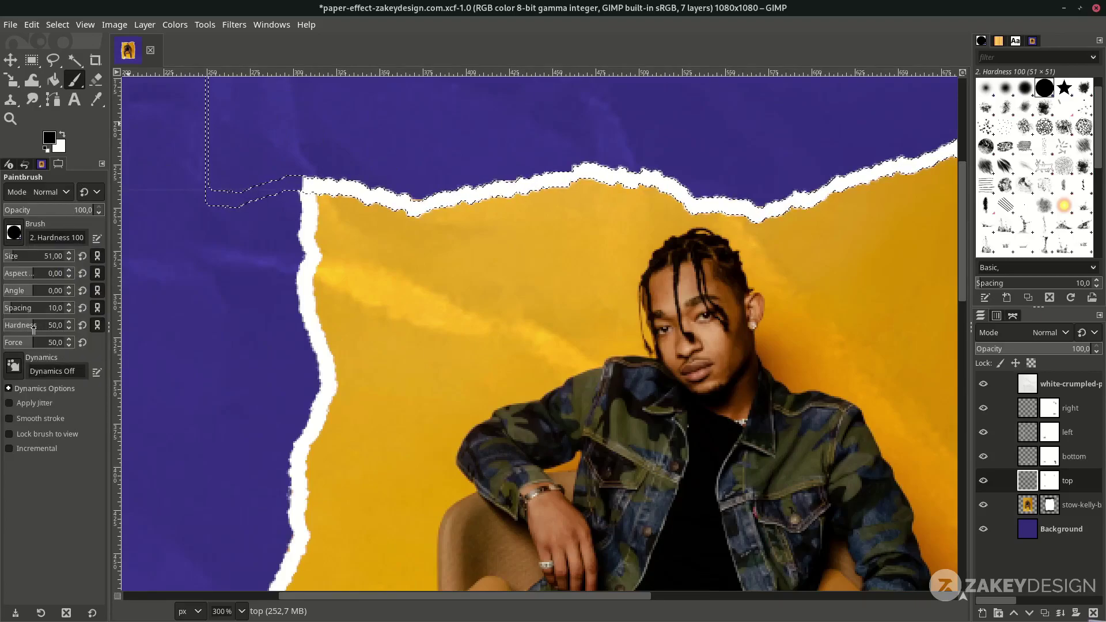
pyautogui.moveTo(287, 155)
pyautogui.mouseDown()
pyautogui.moveTo(365, 156)
pyautogui.moveTo(382, 168)
pyautogui.moveTo(301, 118)
pyautogui.mouseUp()
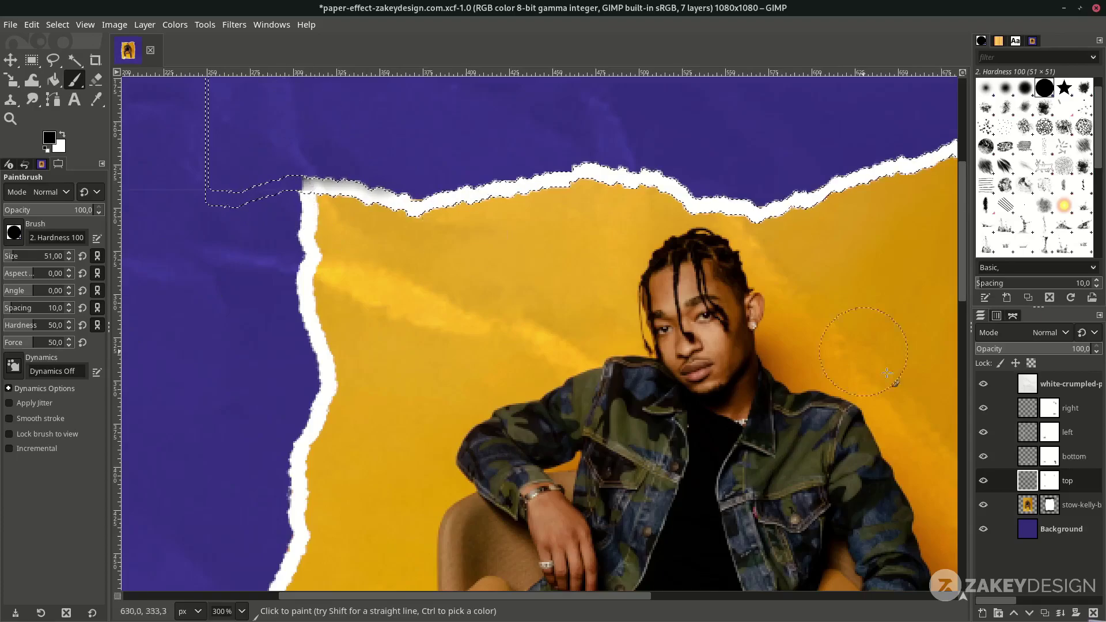
pyautogui.scroll(-1, 601, 151)
pyautogui.scroll(-1, 806, 138)
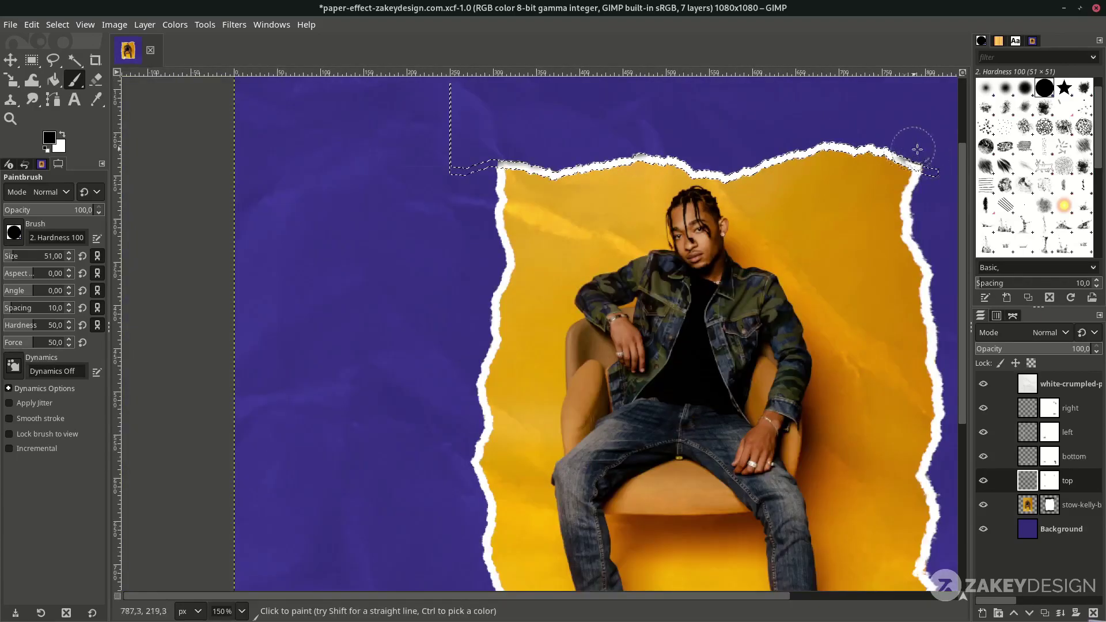
# Select the bottom edge's shape and shade it faintly, redoing a too-dark stroke.
pyautogui.click(1028, 465)
pyautogui.rightClick(1029, 467)
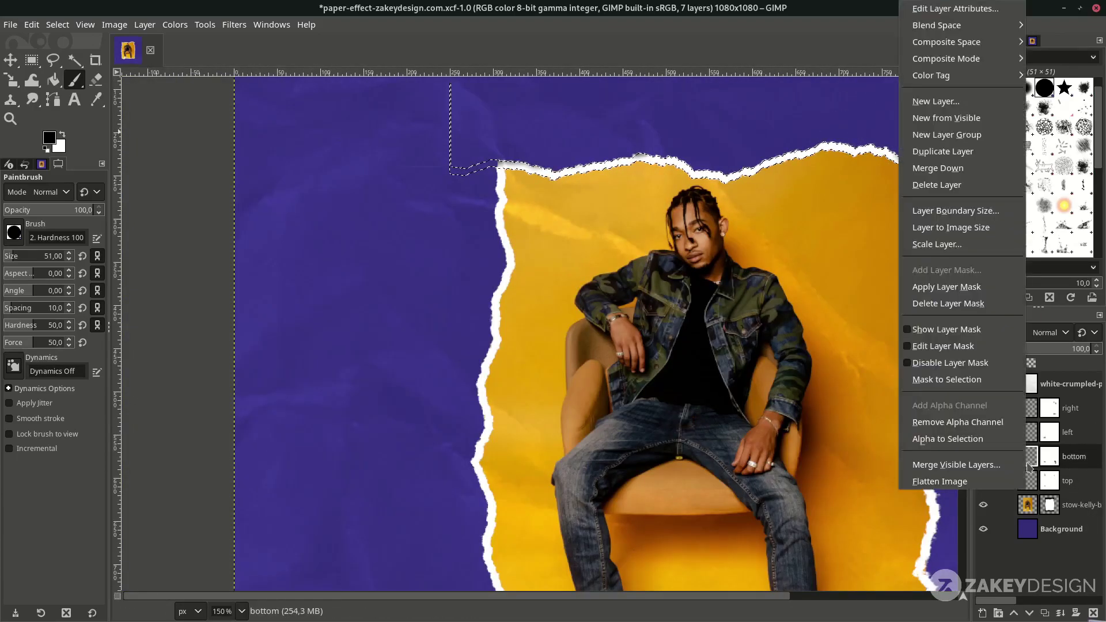
pyautogui.click(999, 444)
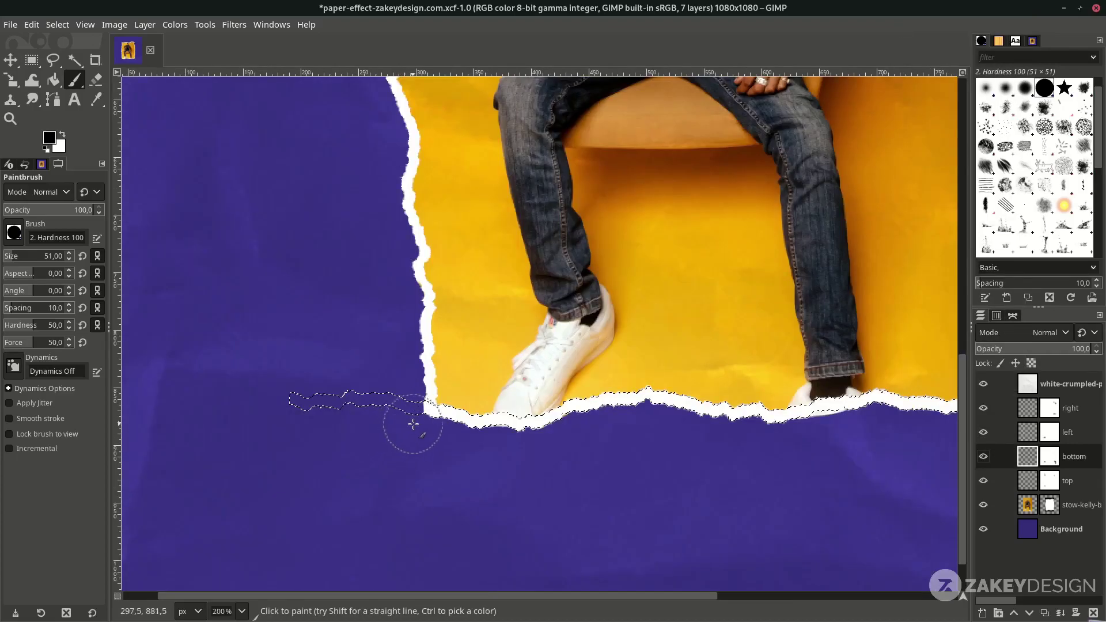
pyautogui.moveTo(413, 425); pyautogui.dragTo(491, 446)
pyautogui.hotkey('ctrl', 'z')
pyautogui.moveTo(426, 435)
pyautogui.mouseDown()
pyautogui.moveTo(504, 438)
pyautogui.moveTo(465, 440)
pyautogui.mouseUp()
pyautogui.moveTo(558, 596); pyautogui.dragTo(759, 596)
pyautogui.moveTo(717, 420)
pyautogui.mouseDown()
pyautogui.moveTo(686, 420)
pyautogui.moveTo(716, 417)
pyautogui.mouseUp()
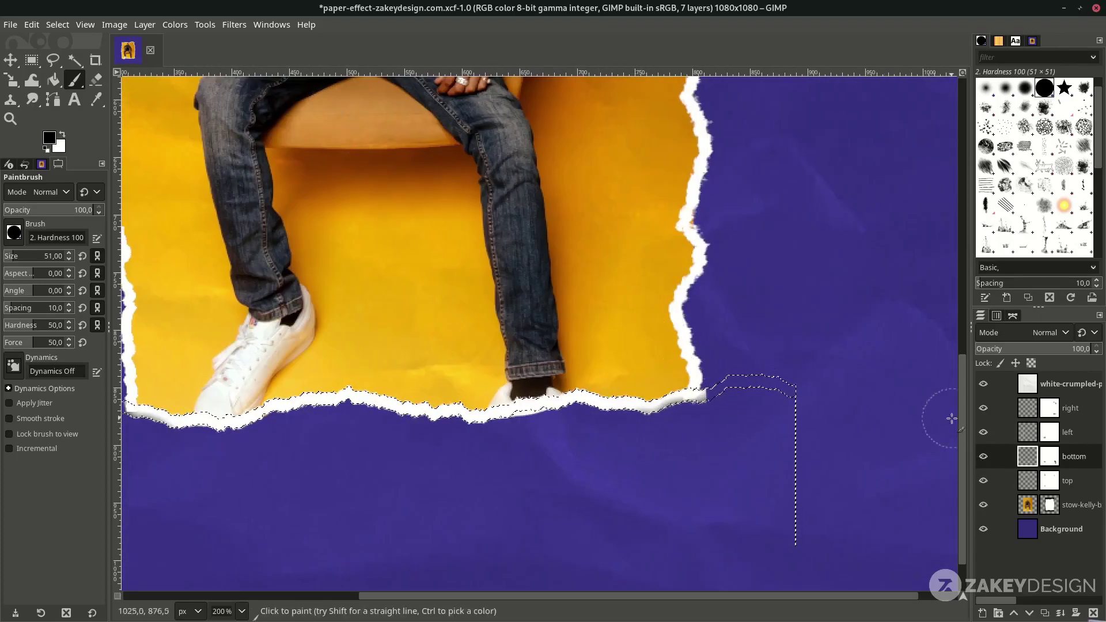
# Load the left torn edge's shape as a selection.
pyautogui.click(1030, 433)
pyautogui.rightClick(1031, 441)
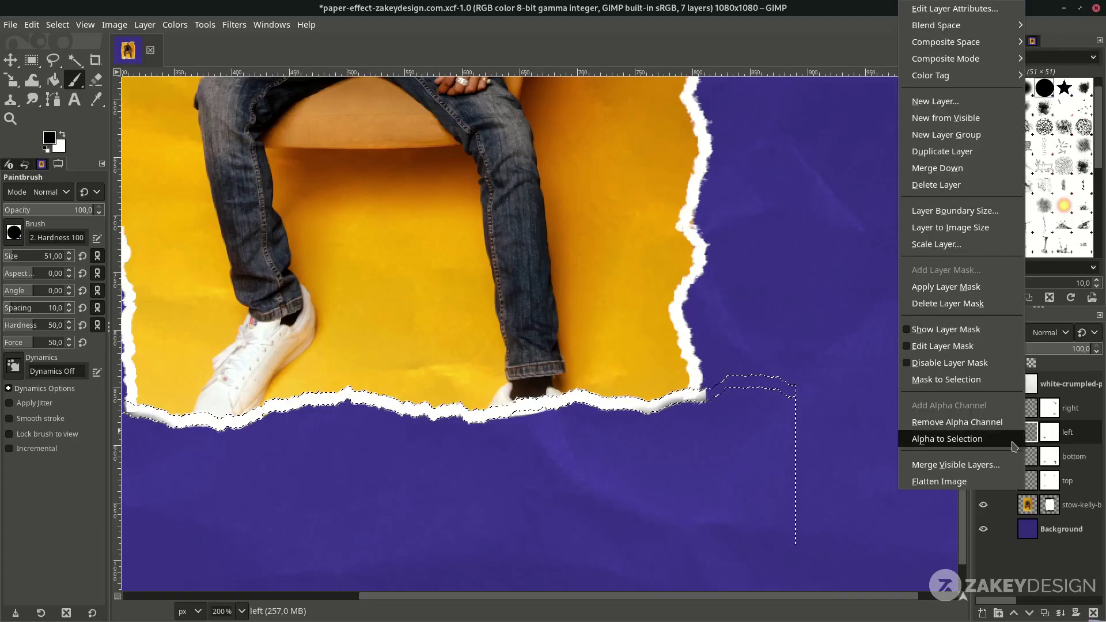
pyautogui.click(979, 439)
pyautogui.scroll(-1, 266, 250)
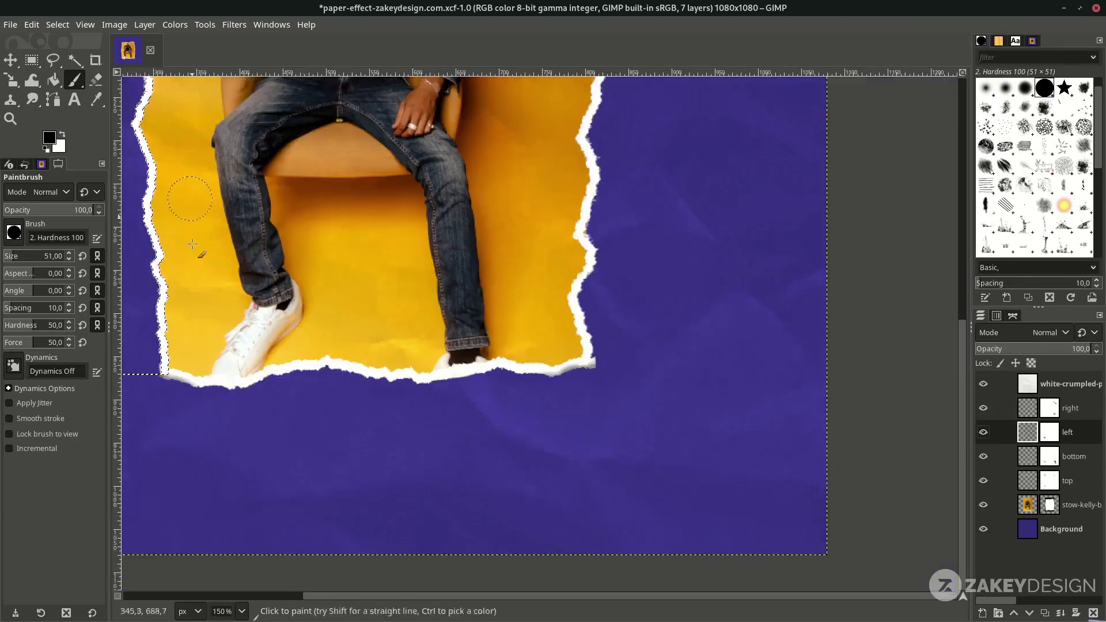
pyautogui.scroll(1, 190, 187)
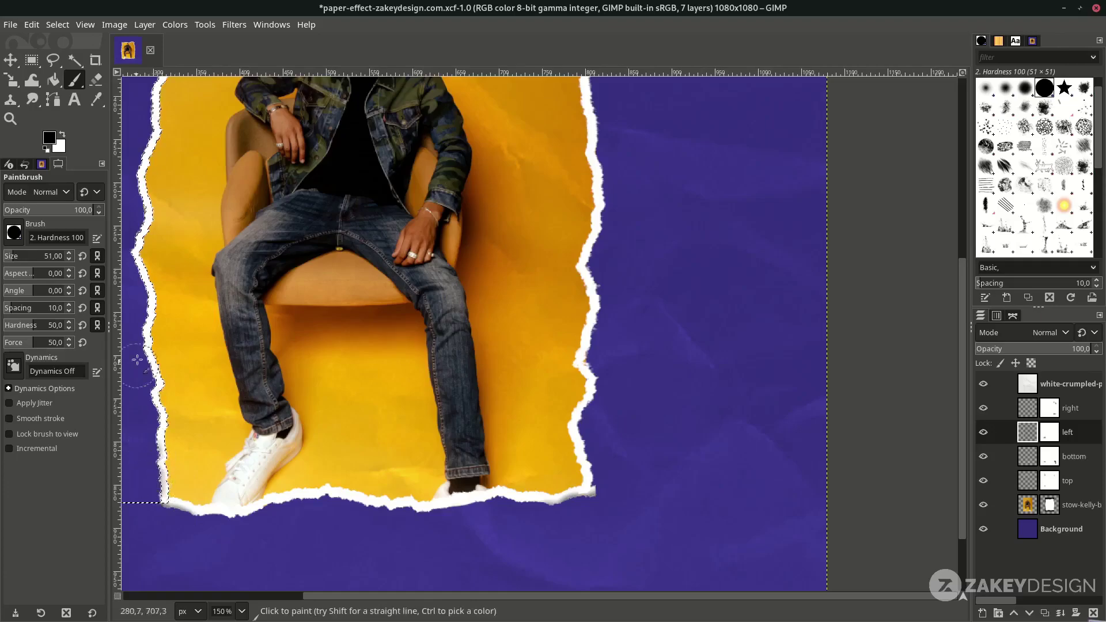
pyautogui.scroll(2, 153, 432)
pyautogui.scroll(2, 124, 454)
# Load the right torn edge's shape as a selection, then clear the selection with Select > None.
pyautogui.rightClick(1037, 408)
pyautogui.click(990, 443)
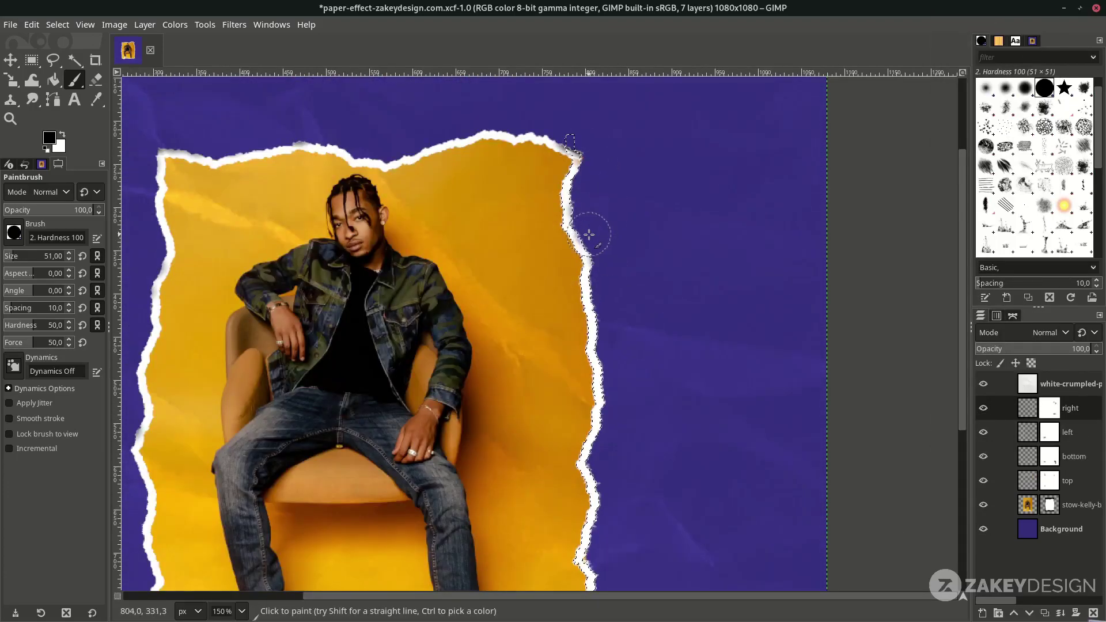
pyautogui.scroll(-3, 587, 236)
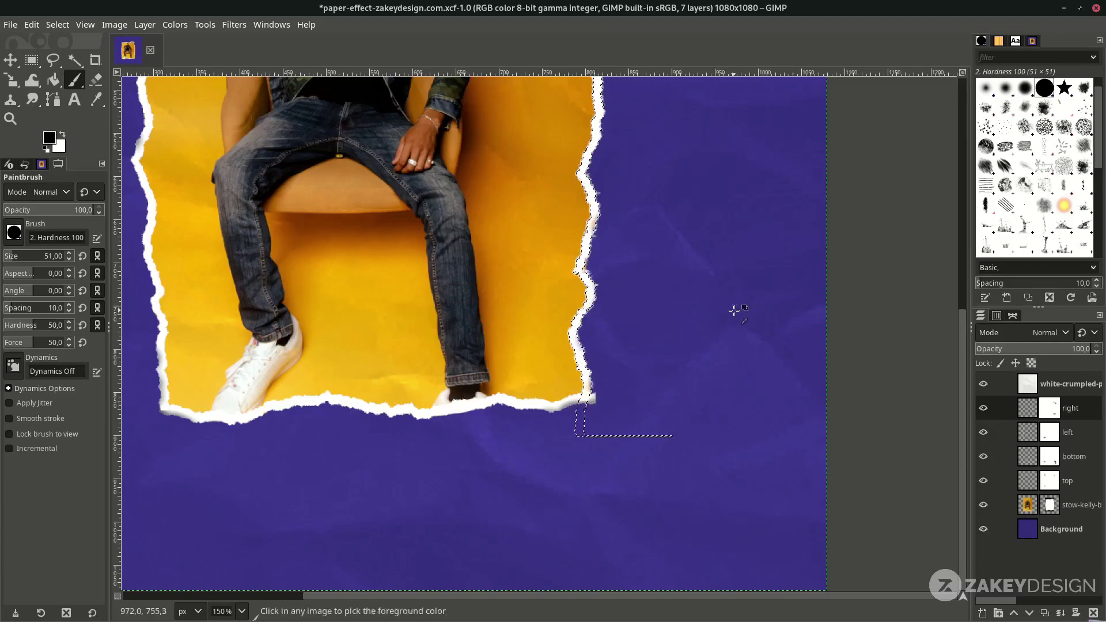
pyautogui.scroll(-2, 736, 311)
pyautogui.scroll(2, 587, 311)
pyautogui.click(58, 25)
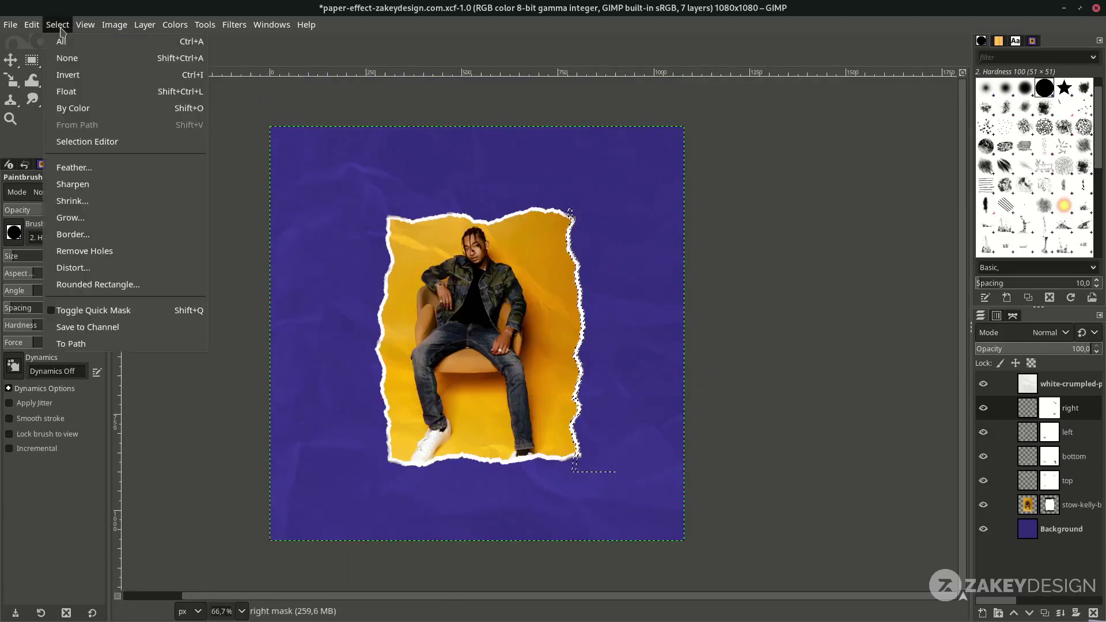
pyautogui.click(100, 58)
# Save the poster, then open P4.png from the letter cutouts folder as a layer.
pyautogui.hotkey('ctrl', 's')
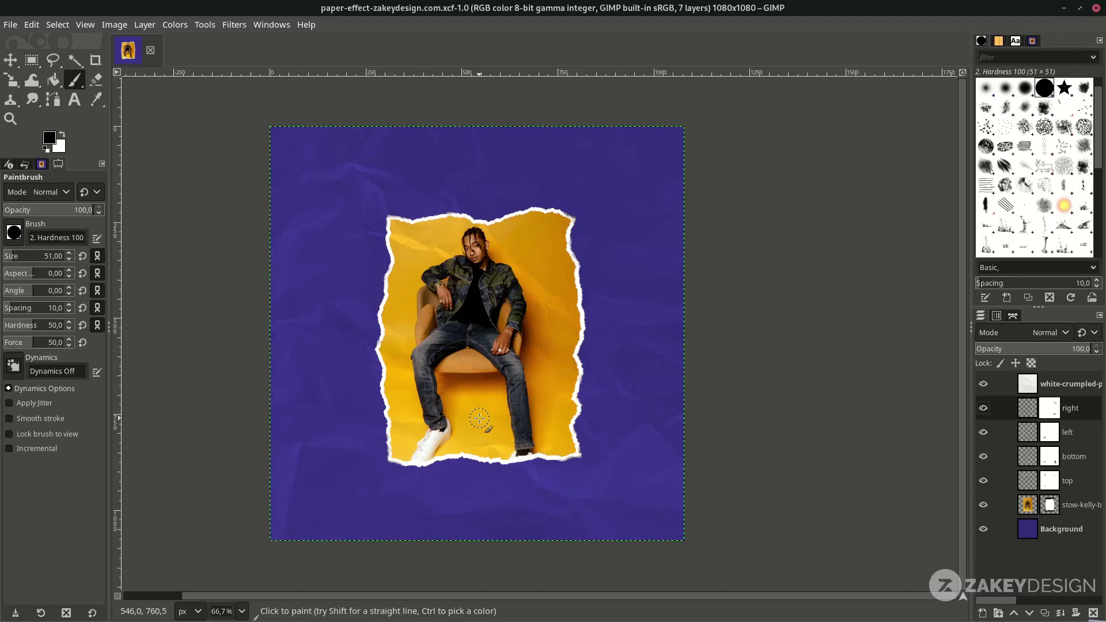
pyautogui.click(11, 24)
pyautogui.click(66, 92)
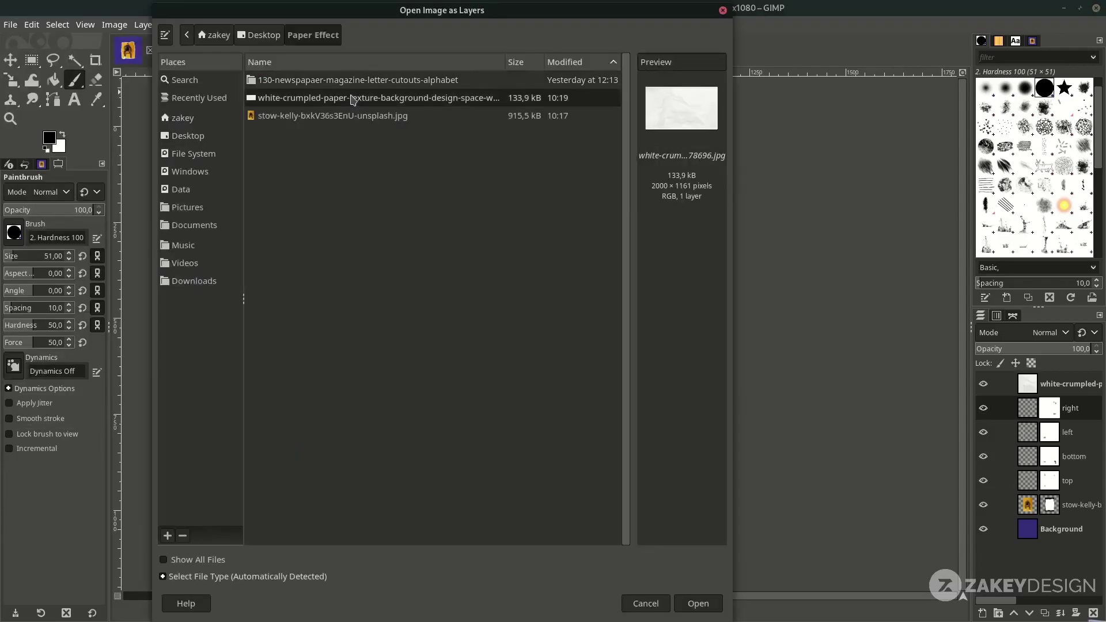
pyautogui.click(352, 85)
pyautogui.doubleClick(351, 86)
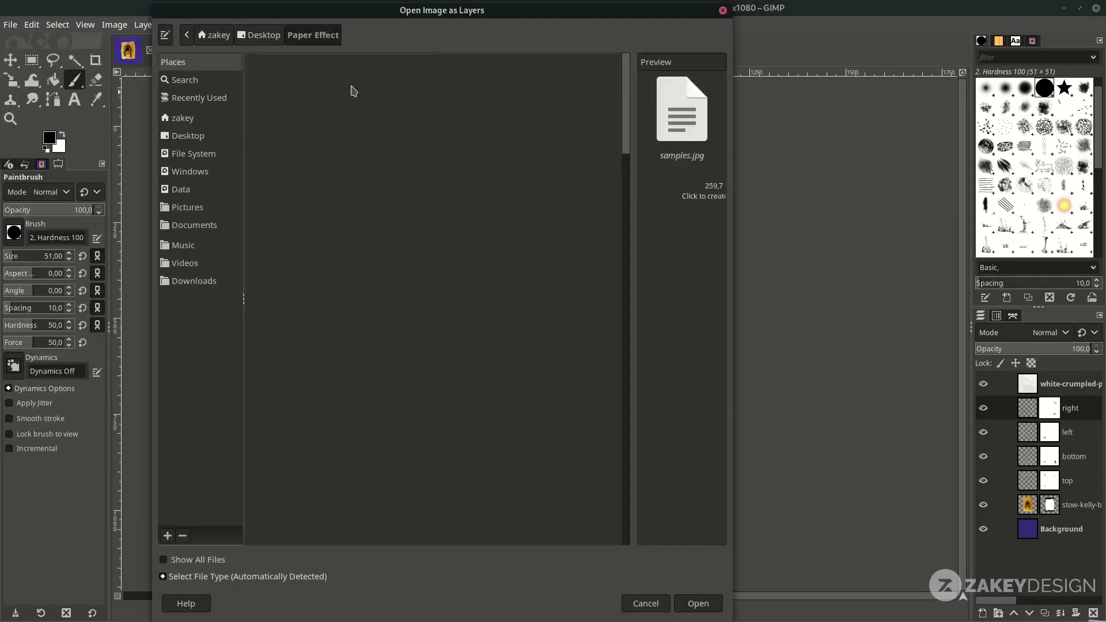
pyautogui.click(372, 195)
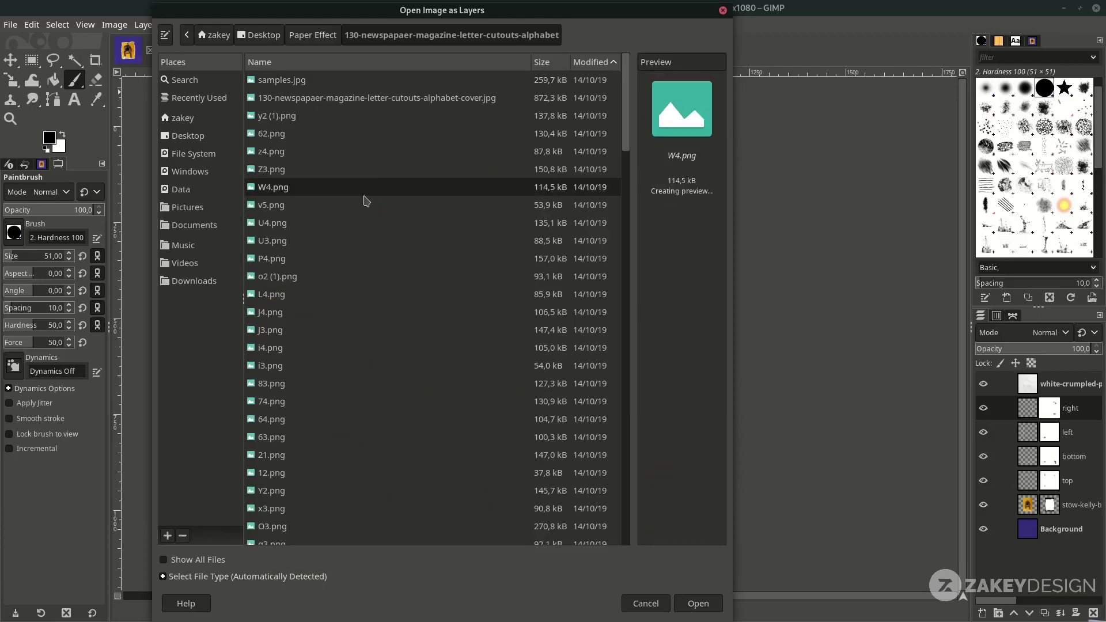
pyautogui.scroll(-5, 340, 294)
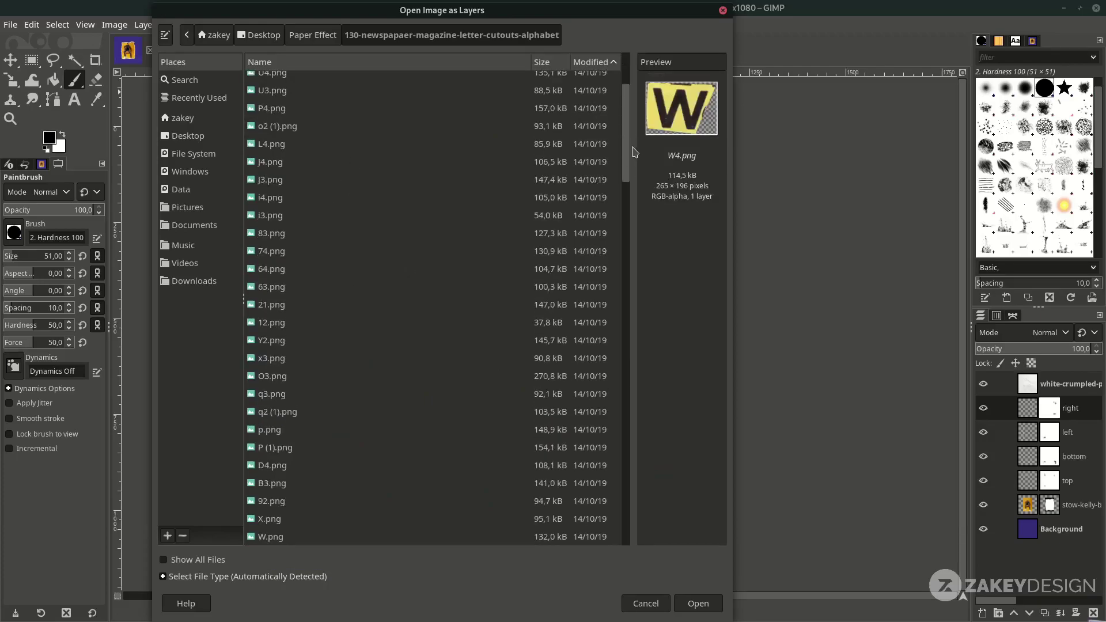
pyautogui.moveTo(628, 157); pyautogui.dragTo(619, 336)
pyautogui.click(451, 286)
pyautogui.write('pp')
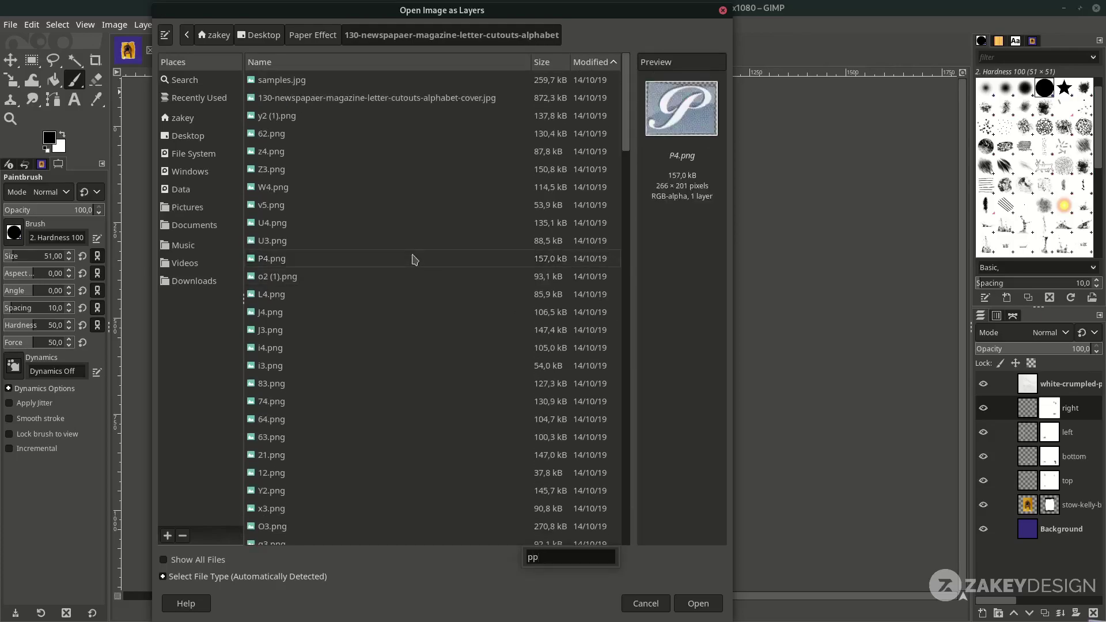
pyautogui.click(698, 603)
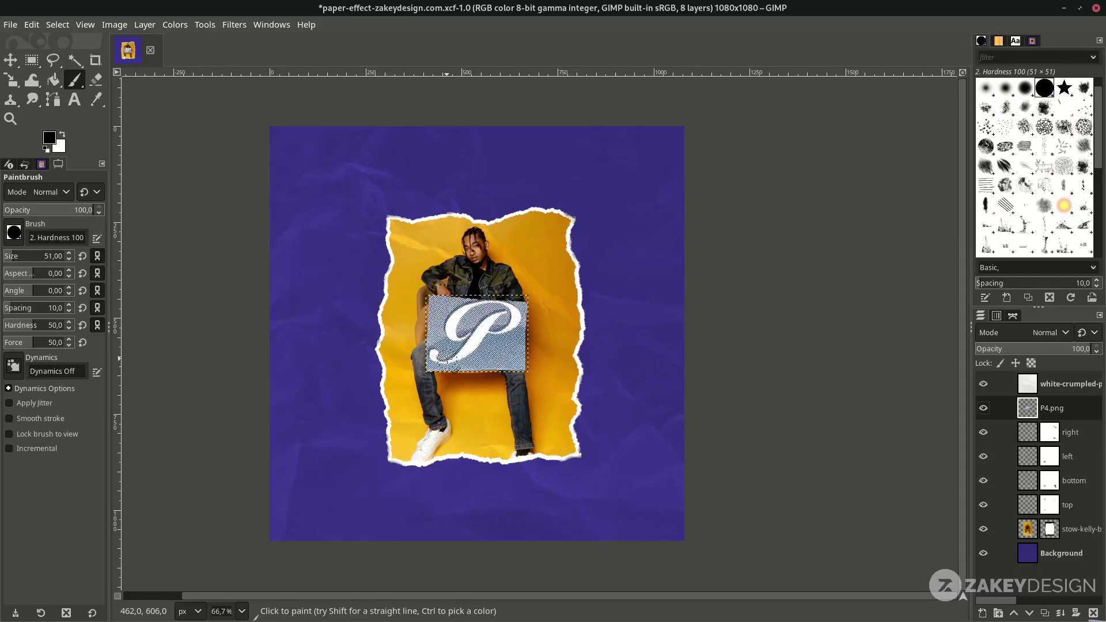
# Scale the P letter down and place it on the photo's bottom-left corner.
pyautogui.hotkey('shift', 's')
pyautogui.click(447, 357)
pyautogui.moveTo(526, 371); pyautogui.dragTo(395, 450)
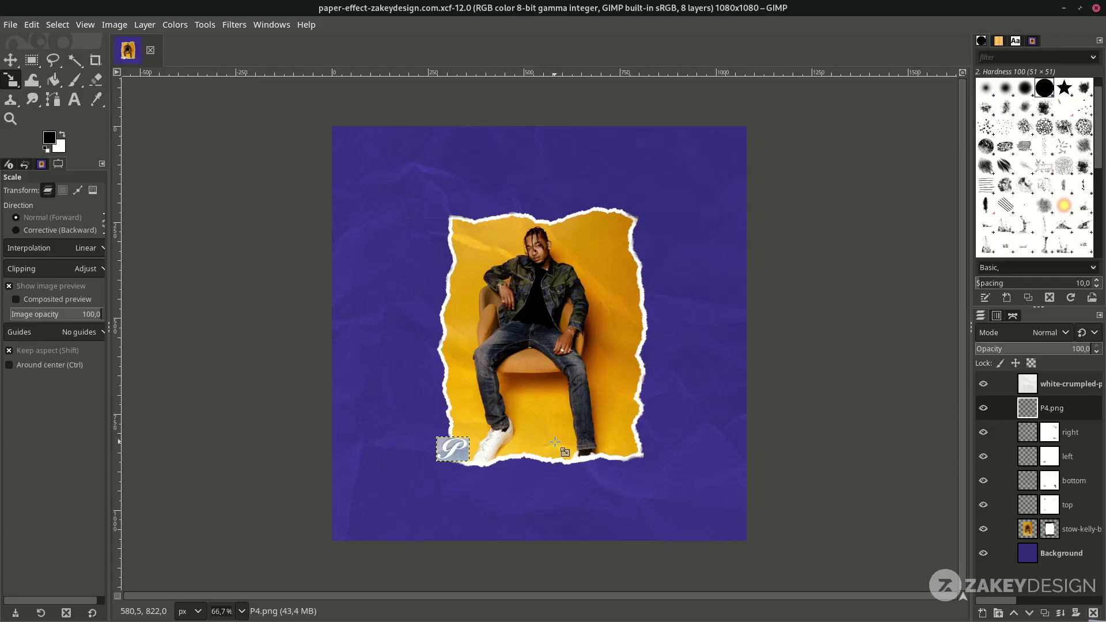
pyautogui.click(11, 24)
pyautogui.click(34, 91)
# Add the red A cutout as a layer and shrink it to a small size.
pyautogui.scroll(-10, 313, 296)
pyautogui.click(487, 63)
pyautogui.scroll(10, 321, 277)
pyautogui.scroll(-5, 321, 276)
pyautogui.click(316, 138)
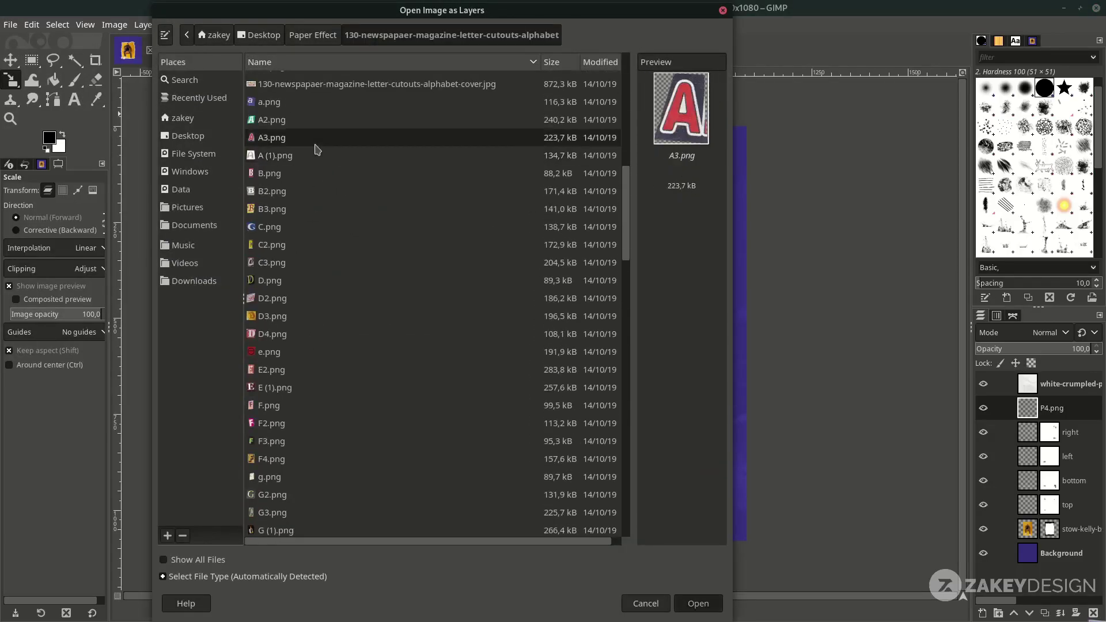
pyautogui.doubleClick(315, 145)
pyautogui.click(555, 367)
pyautogui.moveTo(585, 390); pyautogui.dragTo(472, 455)
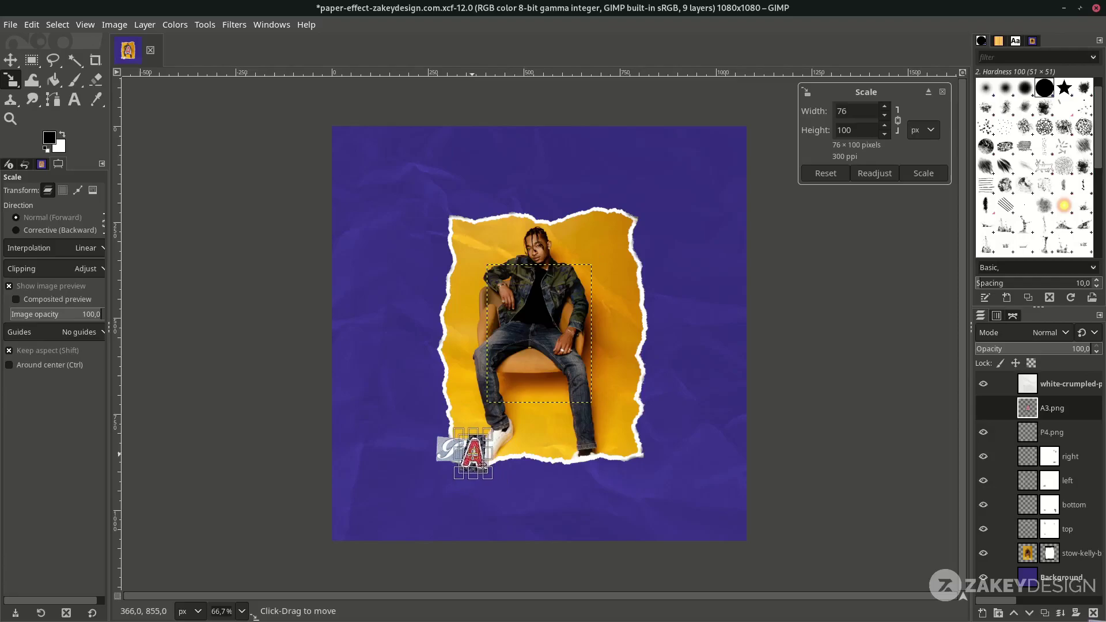
pyautogui.press('Return')
# Add the lowercase p cutout as a layer and place it next to the A.
pyautogui.click(11, 24)
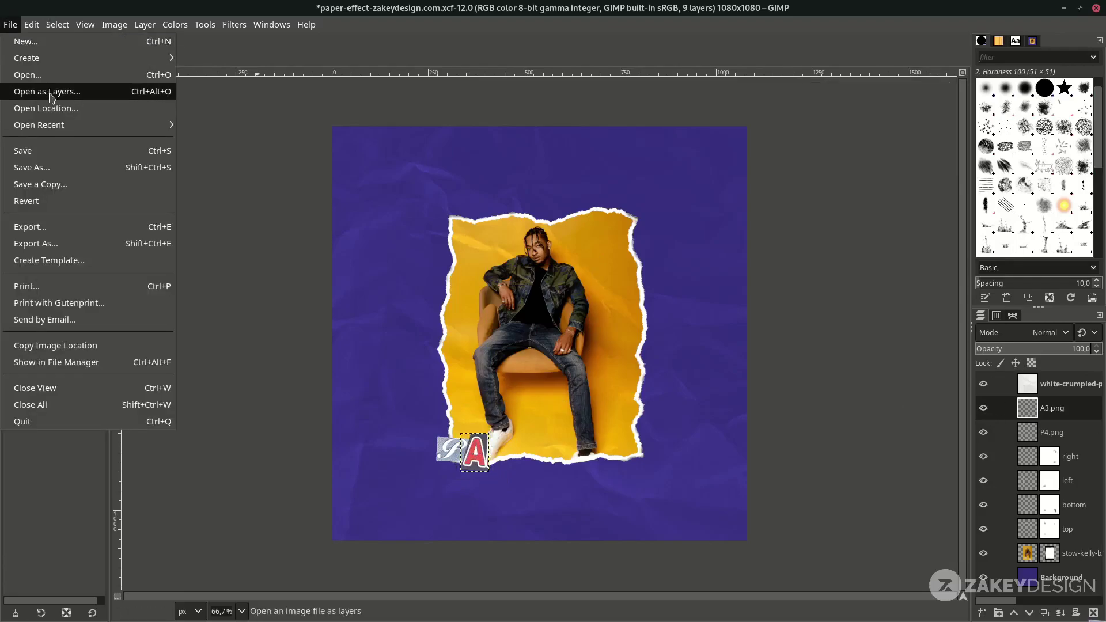
pyautogui.click(34, 91)
pyautogui.doubleClick(331, 79)
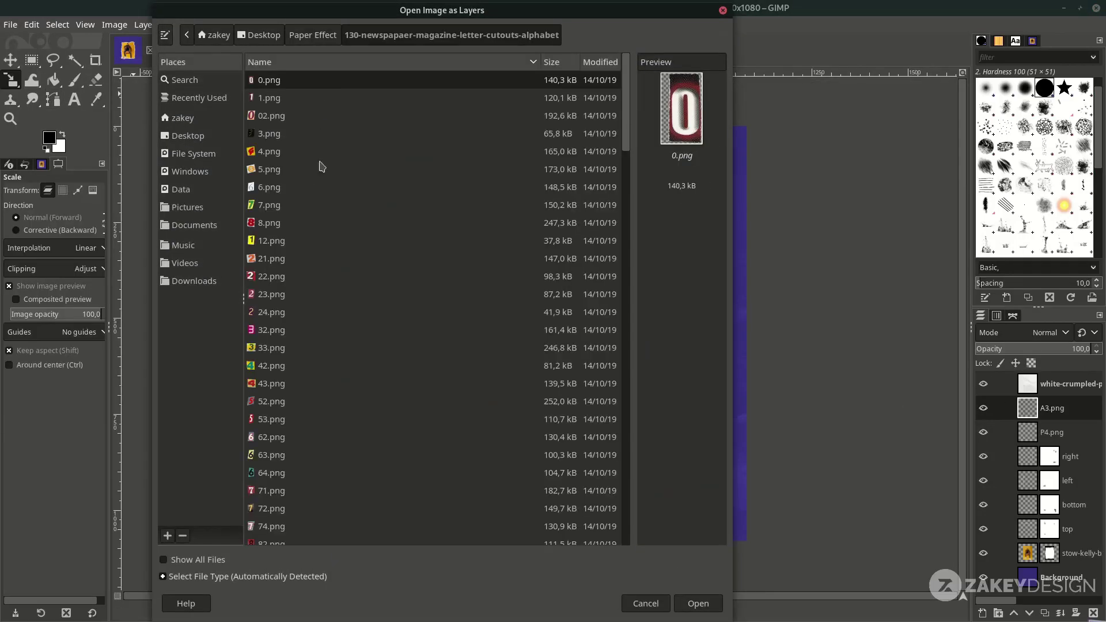
pyautogui.scroll(-20, 318, 138)
pyautogui.scroll(2, 311, 233)
pyautogui.click(311, 310)
pyautogui.scroll(1, 312, 314)
pyautogui.doubleClick(312, 310)
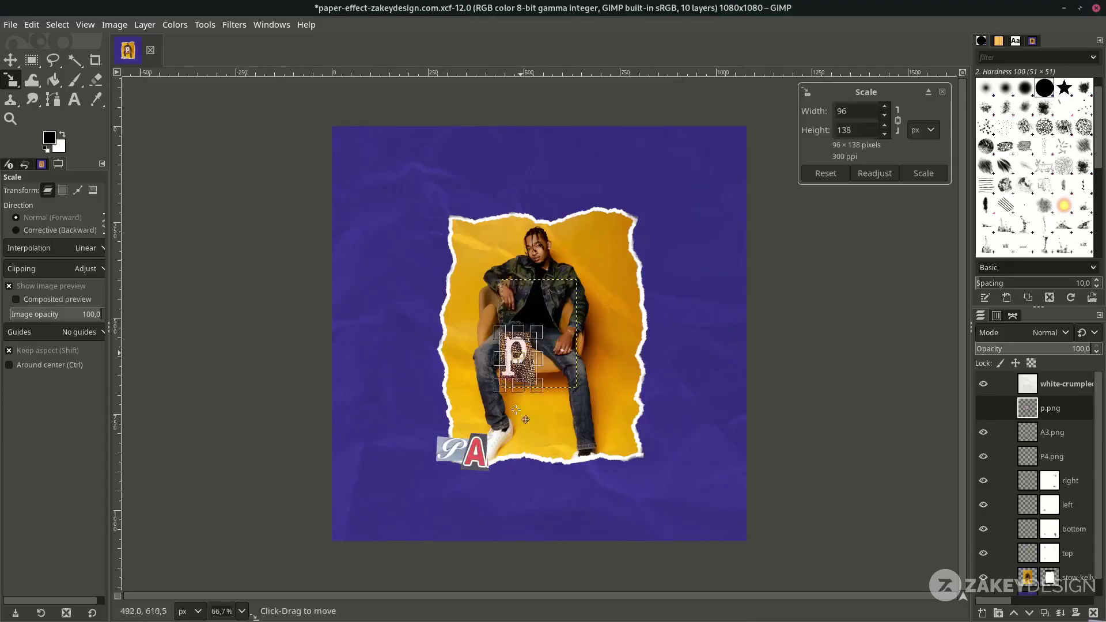
pyautogui.moveTo(506, 349); pyautogui.dragTo(494, 458)
pyautogui.press('Return')
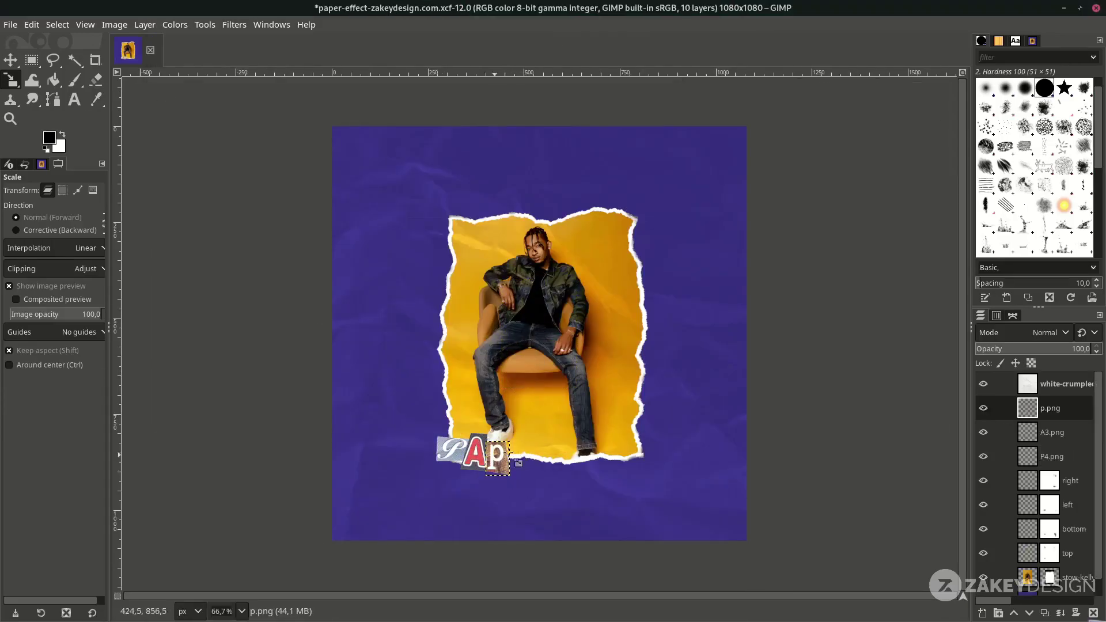
# Add the e cutout as a layer, shrunk to match the other letters.
pyautogui.click(16, 29)
pyautogui.click(69, 91)
pyautogui.scroll(-10, 296, 230)
pyautogui.doubleClick(302, 311)
pyautogui.click(540, 345)
pyautogui.moveTo(580, 380); pyautogui.dragTo(521, 457)
pyautogui.press('Return')
# Add the R cutout as a layer and scale it down to finish PAPER.
pyautogui.click(11, 24)
pyautogui.click(50, 89)
pyautogui.scroll(5, 309, 288)
pyautogui.doubleClick(301, 288)
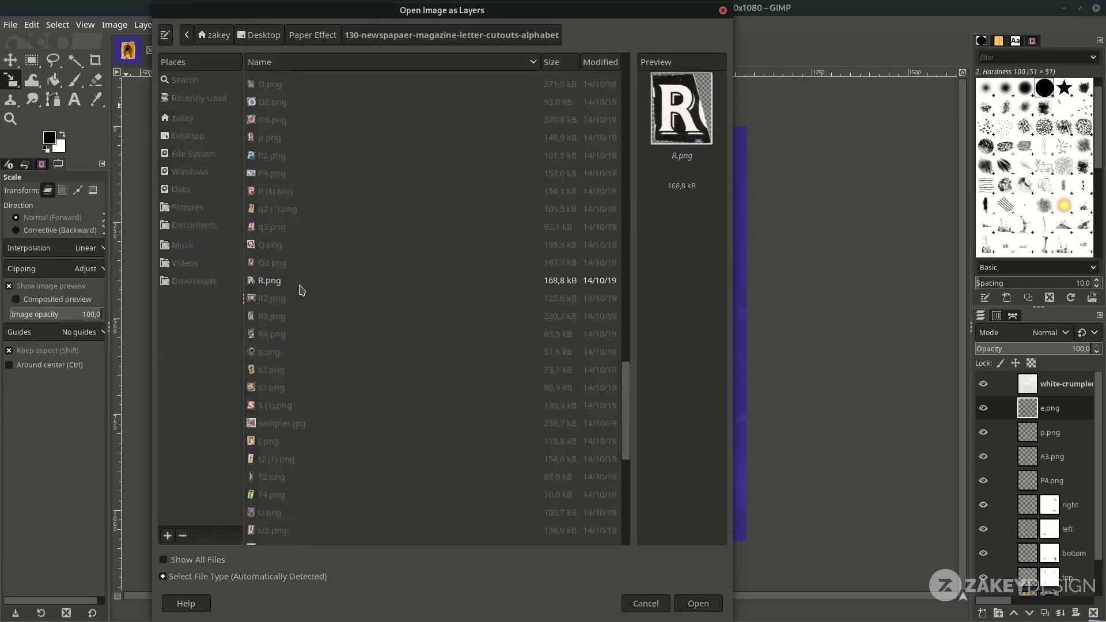
pyautogui.click(537, 368)
pyautogui.moveTo(538, 368); pyautogui.dragTo(537, 466)
pyautogui.press('Return')
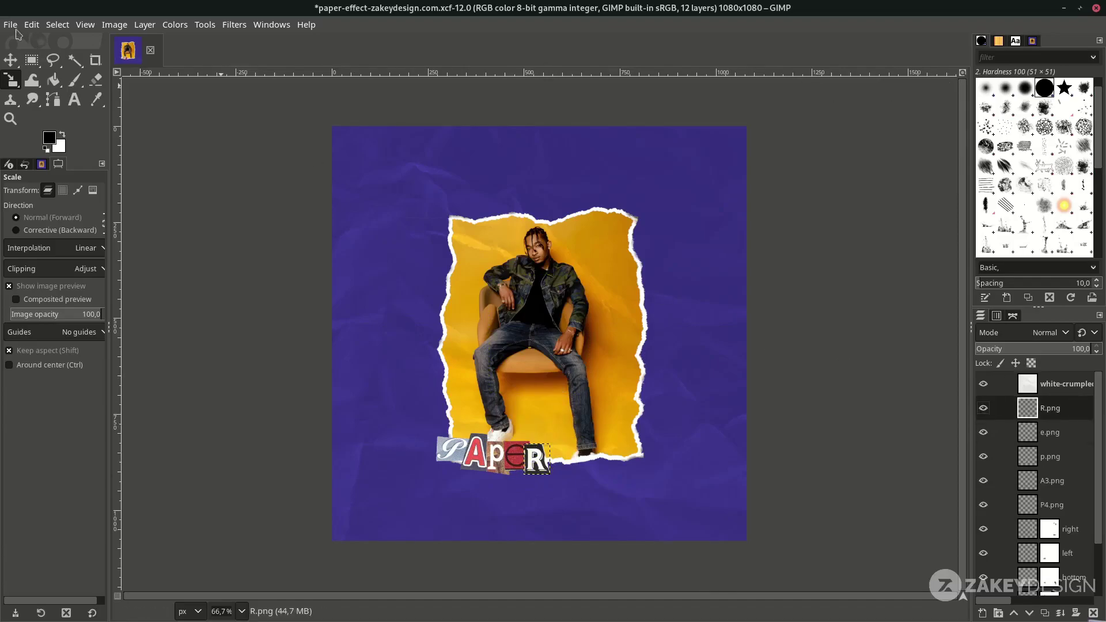
# Add the E2 cutout, shrink it and place it after PAPER with a gap.
pyautogui.hotkey('ctrl', 'alt', 'o')
pyautogui.write('e')
pyautogui.doubleClick(297, 325)
pyautogui.moveTo(588, 403); pyautogui.dragTo(513, 305)
pyautogui.moveTo(498, 284); pyautogui.dragTo(566, 451)
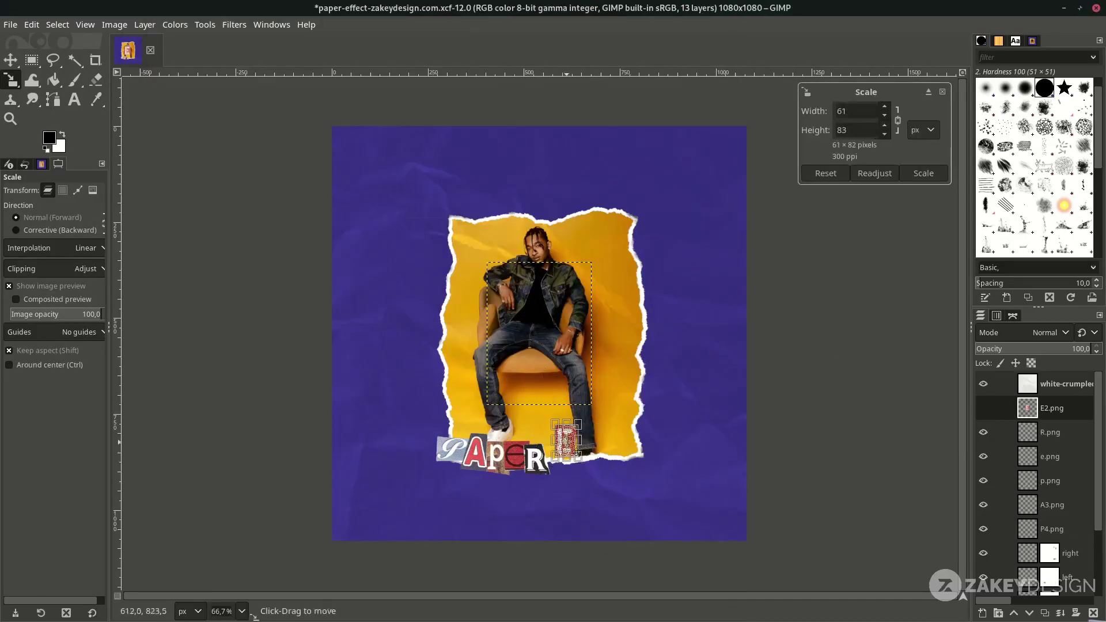
pyautogui.press('Return')
# Add the F cutout, shrunk and placed after the E.
pyautogui.click(10, 25)
pyautogui.click(50, 89)
pyautogui.write('f')
pyautogui.doubleClick(305, 308)
pyautogui.click(518, 314)
pyautogui.moveTo(518, 314); pyautogui.dragTo(583, 455)
pyautogui.press('Return')
# Add the pink F2 cutout, shrunk and placed after the first F.
pyautogui.click(11, 26)
pyautogui.click(50, 89)
pyautogui.write('f')
pyautogui.doubleClick(305, 326)
pyautogui.moveTo(567, 382); pyautogui.dragTo(528, 315)
pyautogui.moveTo(518, 299); pyautogui.dragTo(601, 453)
pyautogui.press('Return')
# Add the E (1) cutout, shrunk and placed after EFF.
pyautogui.click(10, 25)
pyautogui.click(50, 89)
pyautogui.doubleClick(291, 77)
pyautogui.write('e')
pyautogui.click(293, 379)
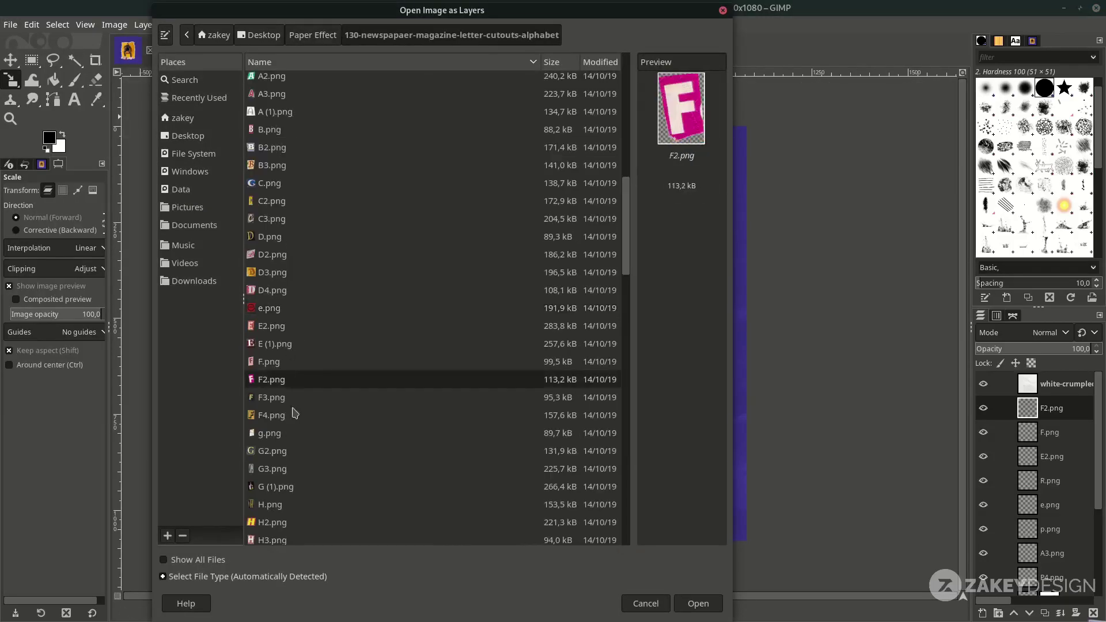
pyautogui.doubleClick(294, 343)
pyautogui.moveTo(597, 391); pyautogui.dragTo(526, 324)
pyautogui.moveTo(503, 299); pyautogui.dragTo(622, 459)
pyautogui.press('Return')
# Add the C2 cutout, shrunk and placed after EFFE.
pyautogui.hotkey('ctrl', 'alt', 'o')
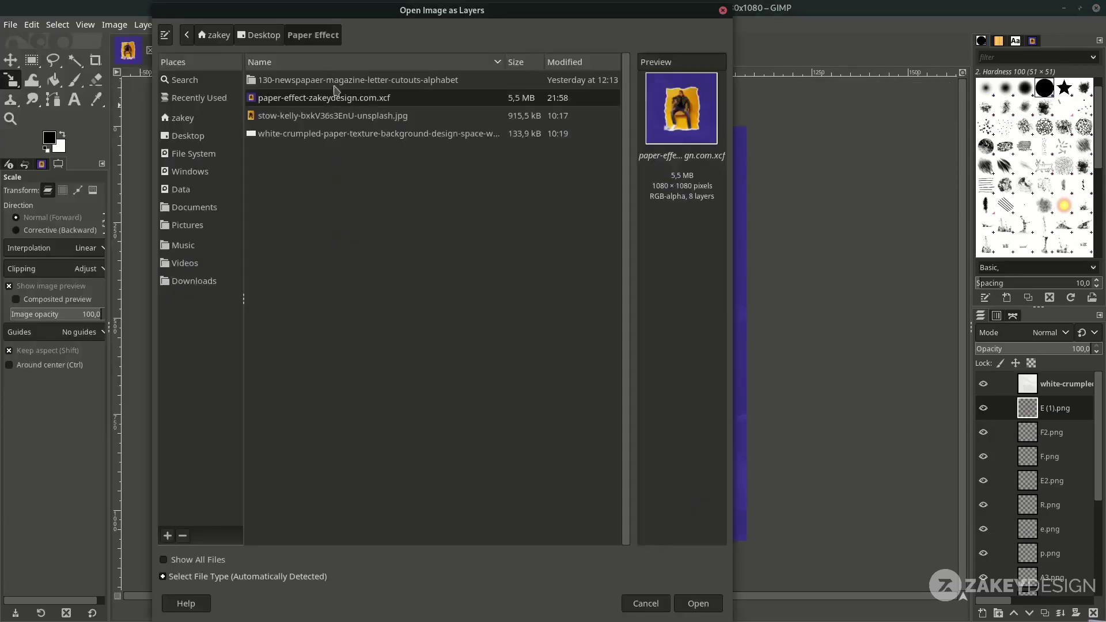
pyautogui.doubleClick(322, 77)
pyautogui.write('c')
pyautogui.doubleClick(285, 393)
pyautogui.moveTo(539, 323); pyautogui.dragTo(632, 444)
pyautogui.scroll(3, 654, 475)
pyautogui.moveTo(586, 378); pyautogui.dragTo(592, 398)
pyautogui.press('Return')
# Add the T4 cutout, sized to match and placed after EFFEC to complete the word.
pyautogui.click(10, 25)
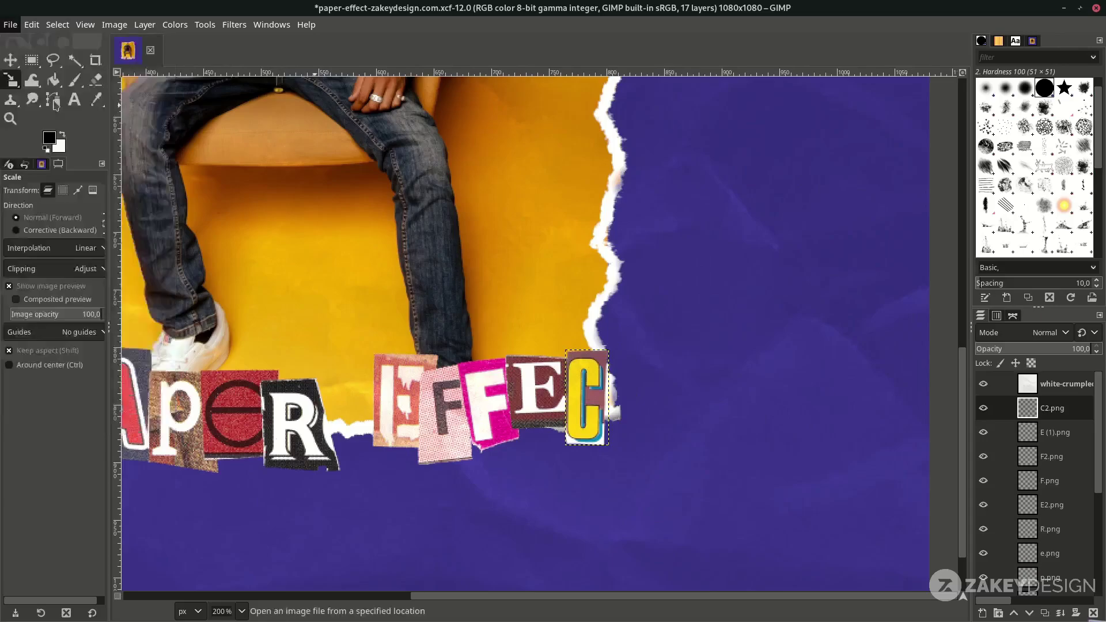
pyautogui.click(49, 91)
pyautogui.doubleClick(322, 78)
pyautogui.scroll(-20, 291, 220)
pyautogui.click(279, 189)
pyautogui.click(282, 224)
pyautogui.doubleClick(293, 243)
pyautogui.moveTo(390, 175); pyautogui.dragTo(334, 86)
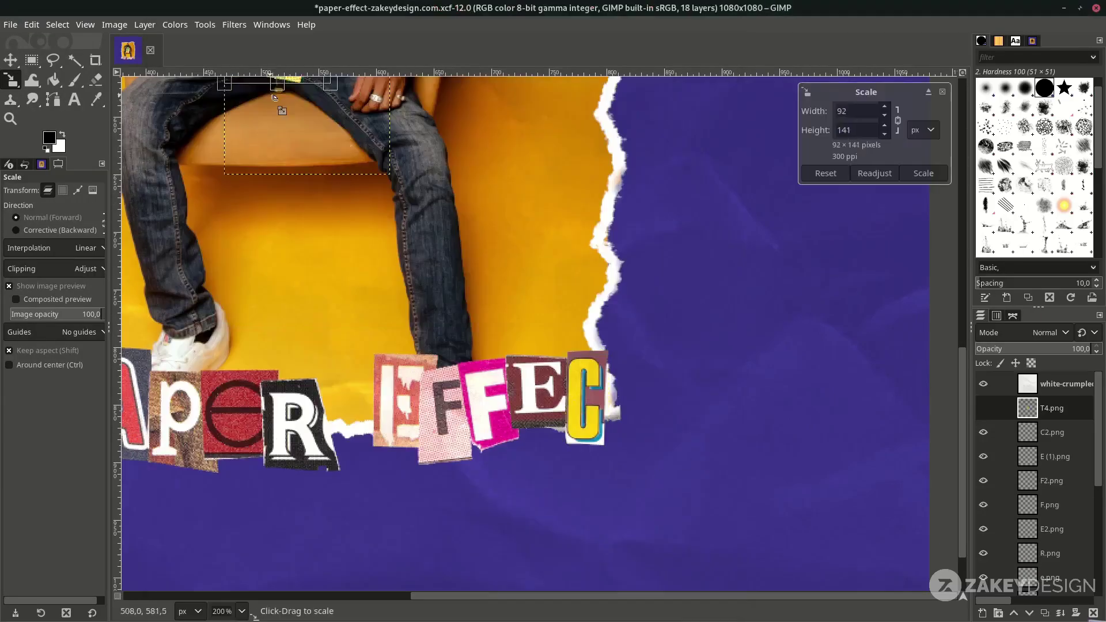
pyautogui.scroll(-2, 314, 406)
pyautogui.moveTo(295, 204); pyautogui.dragTo(487, 414)
pyautogui.moveTo(497, 442); pyautogui.dragTo(461, 412)
pyautogui.press('Return')
pyautogui.press('m')
pyautogui.moveTo(169, 347); pyautogui.dragTo(351, 400)
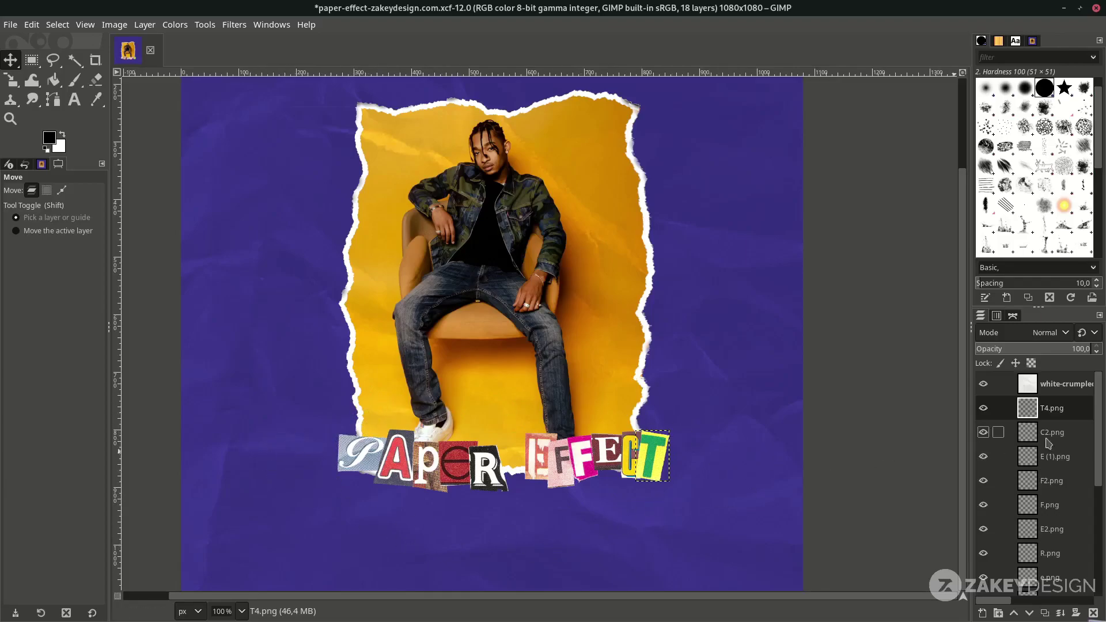
# Link all the letter layers together, starting with T4 and C2.
pyautogui.click(999, 411)
pyautogui.click(1009, 432)
pyautogui.scroll(-1, 998, 457)
pyautogui.click(999, 450)
pyautogui.click(999, 473)
pyautogui.click(999, 498)
pyautogui.scroll(-2, 998, 496)
pyautogui.click(998, 496)
pyautogui.scroll(4, 1012, 559)
pyautogui.click(1045, 408)
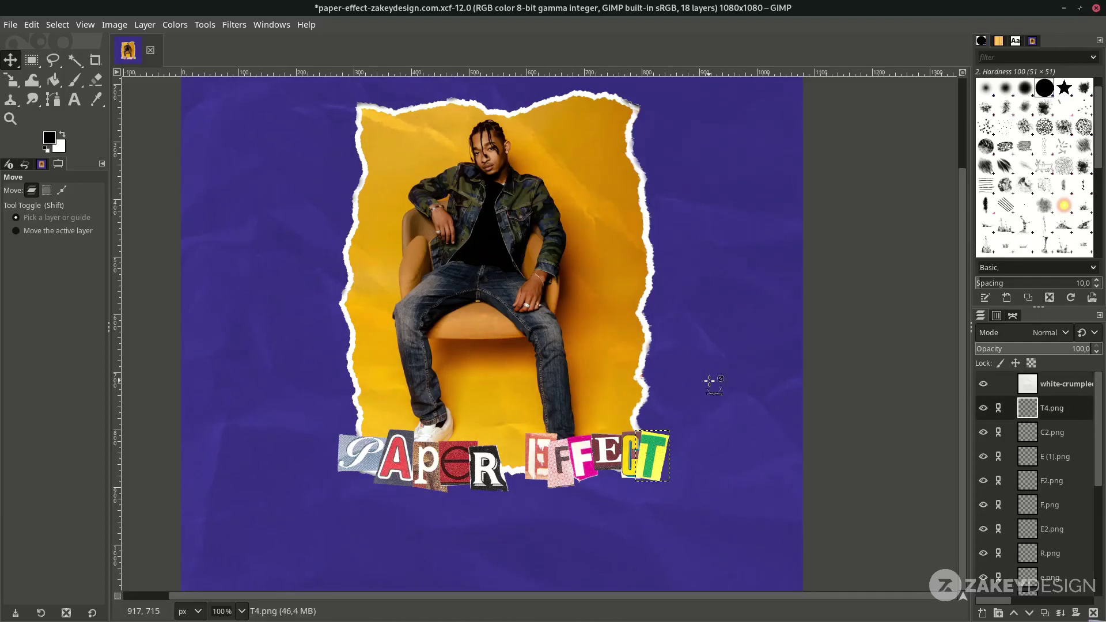
# Move the linked PAPER EFFECT letters up across the photo and zoom out to the whole poster.
pyautogui.hotkey('ctrl', 'z')
pyautogui.moveTo(668, 450); pyautogui.dragTo(649, 301)
pyautogui.hotkey('ctrl', 'z')
pyautogui.press('-')
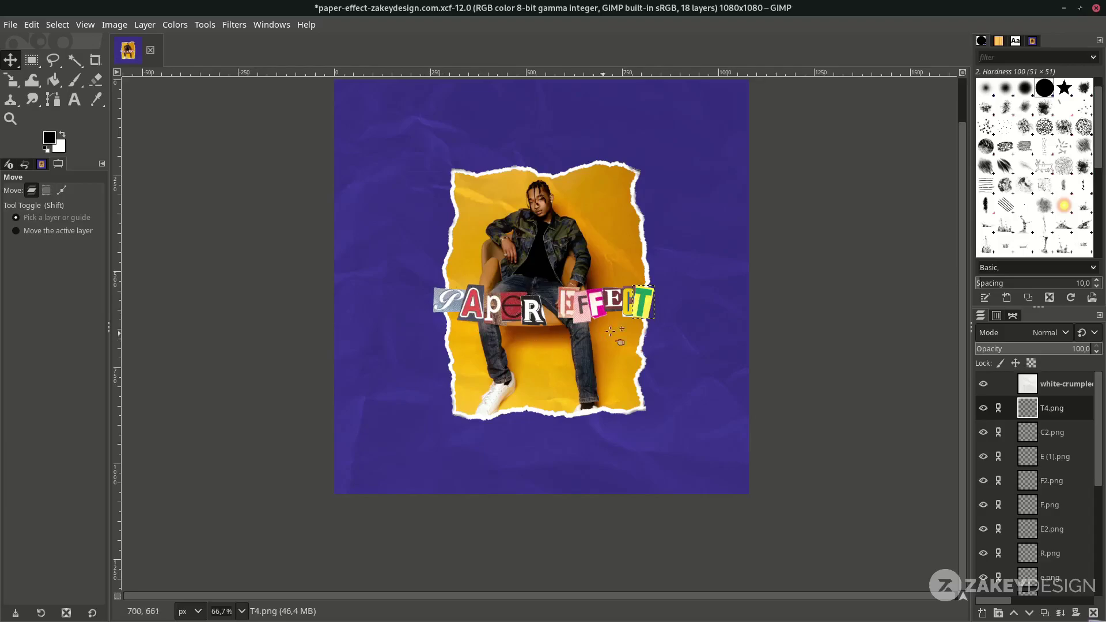
# Enlarge the linked letters as one unit with the Scale tool.
pyautogui.hotkey('shift', 's')
pyautogui.click(482, 261)
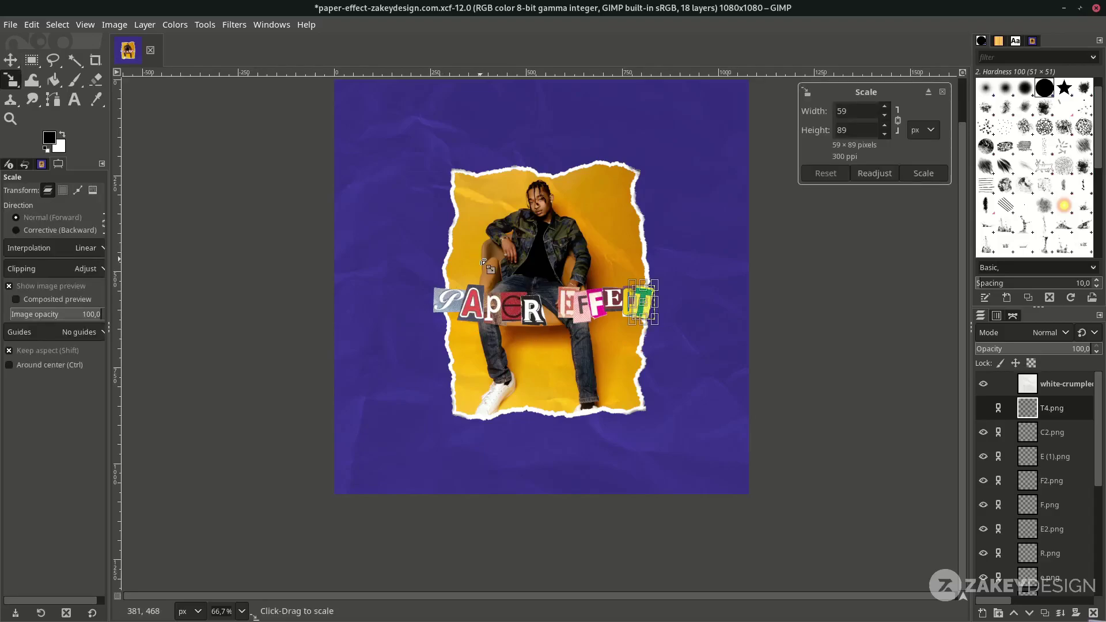
pyautogui.moveTo(658, 323); pyautogui.dragTo(676, 345)
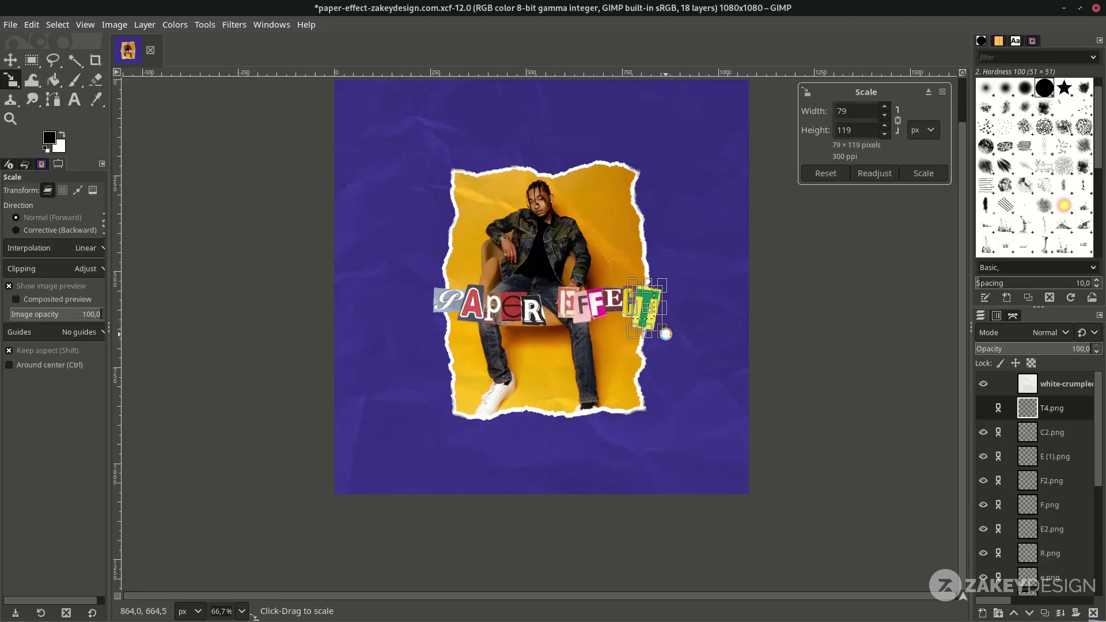
pyautogui.press('Return')
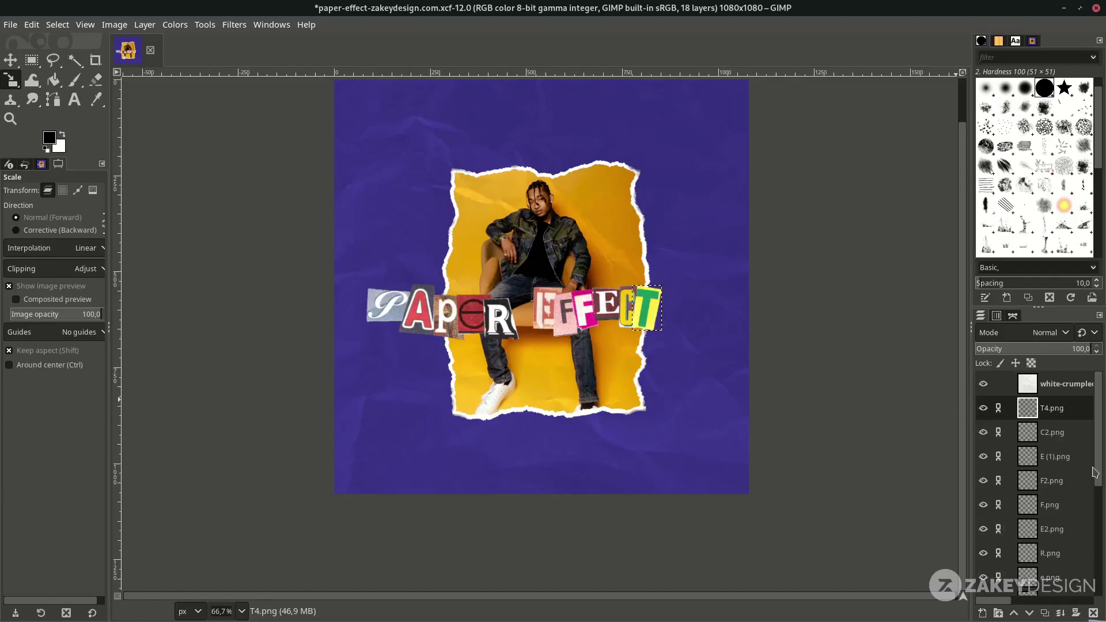